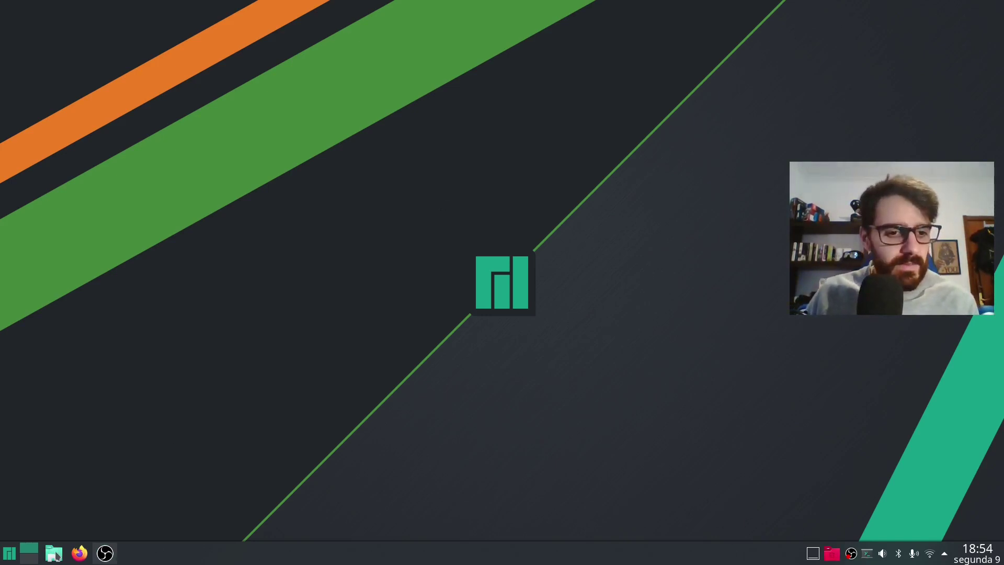
# - Open and close Dolphin and the Application Launcher, leaving the desktop in edit mode
pyautogui.click(54, 553)
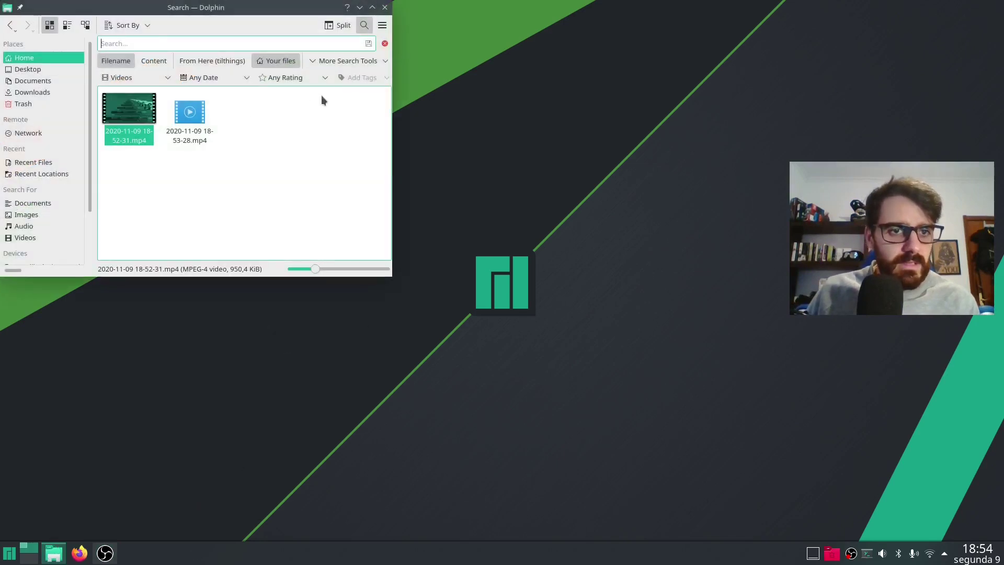
pyautogui.click(384, 8)
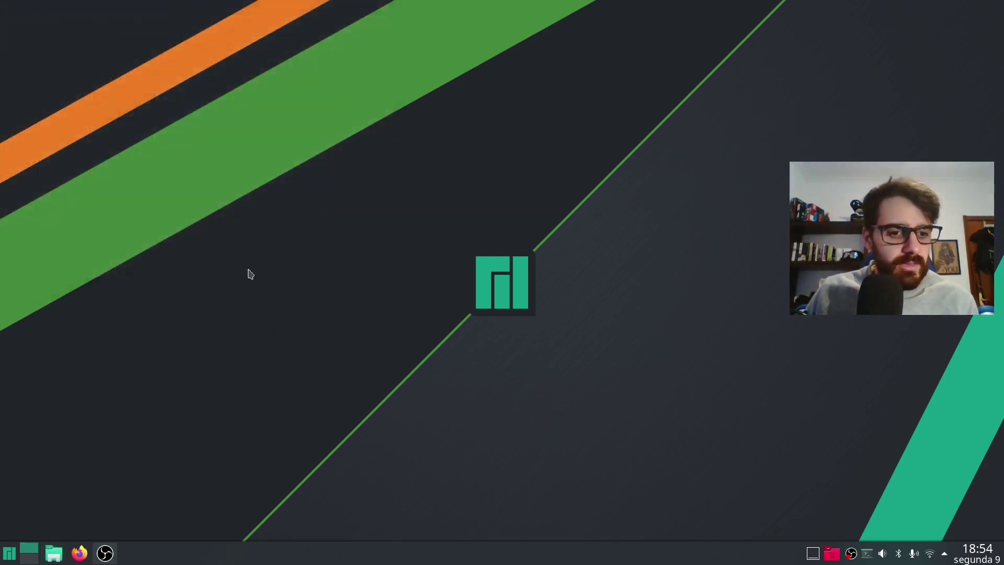
pyautogui.scroll(-2, 29, 559)
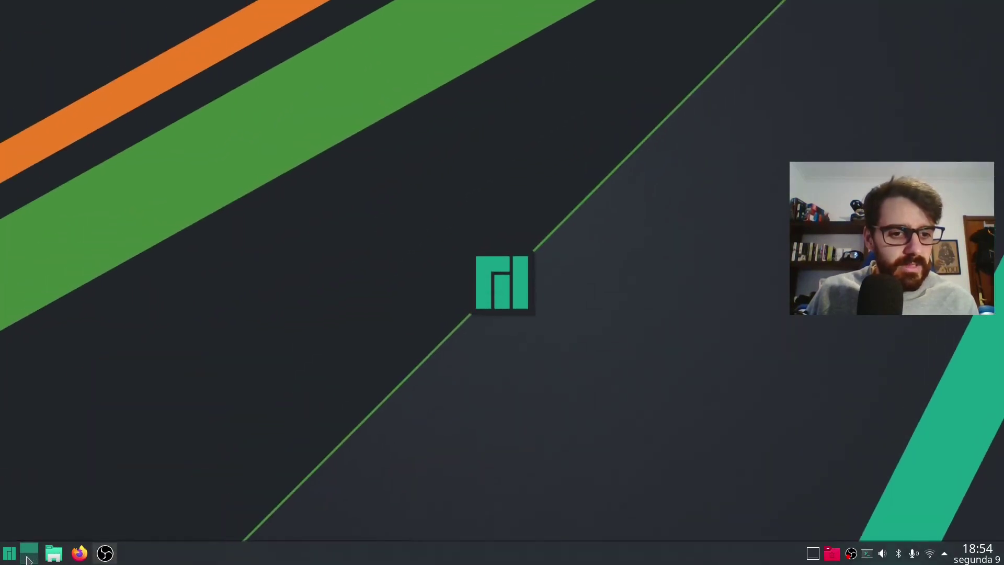
pyautogui.click(9, 553)
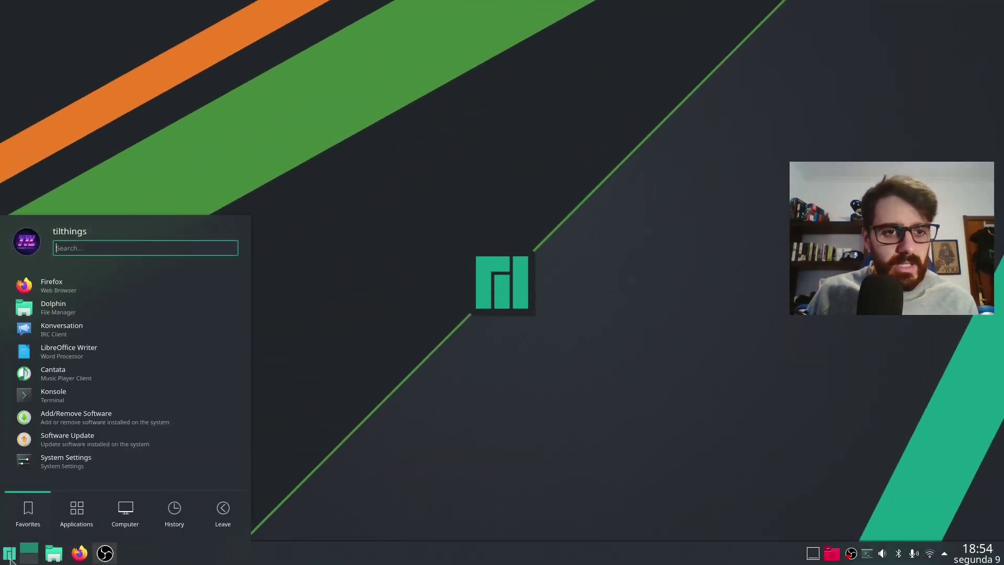
pyautogui.click(375, 241)
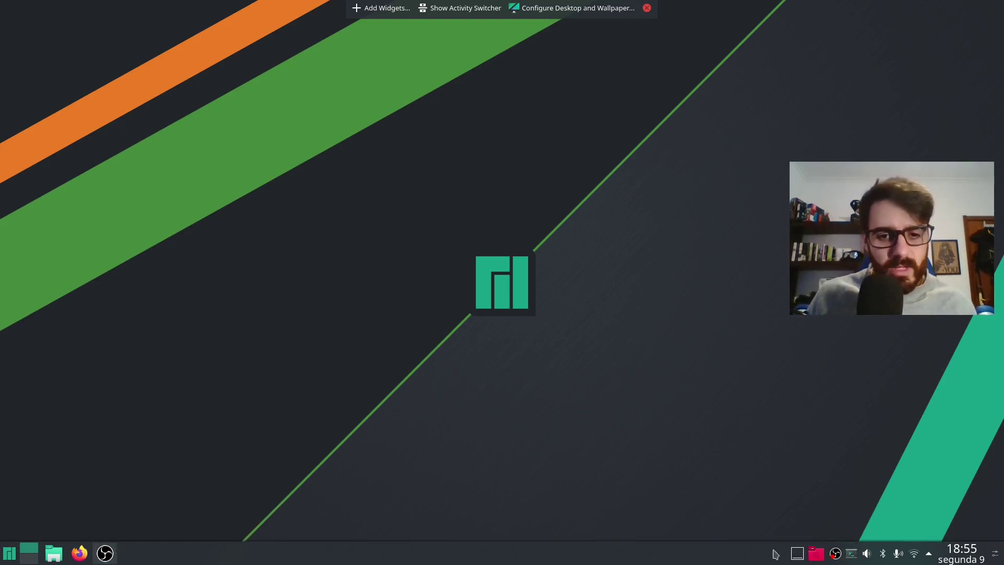
# - Move the main Plasma panel from the bottom to the top screen edge
pyautogui.rightClick(402, 553)
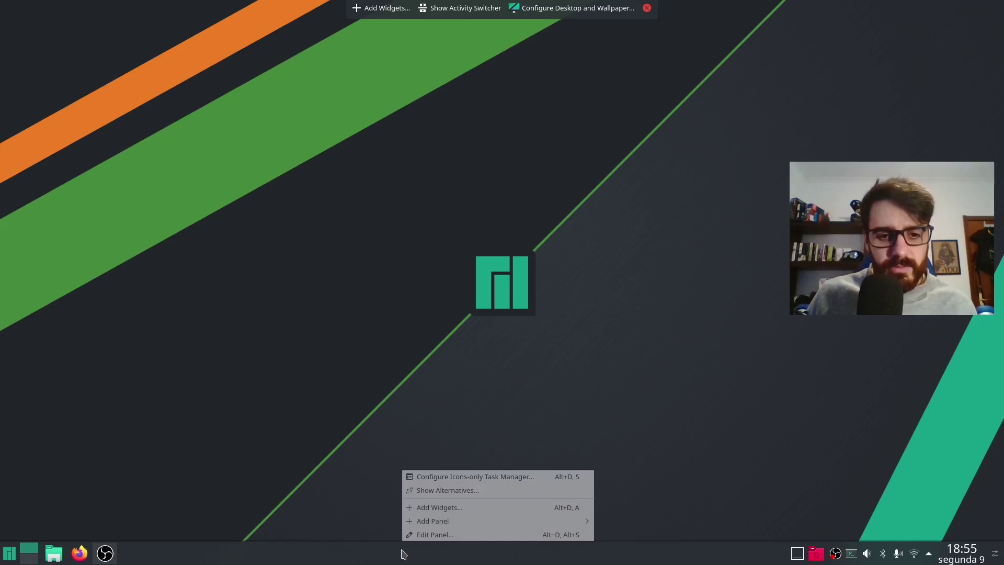
pyautogui.click(434, 534)
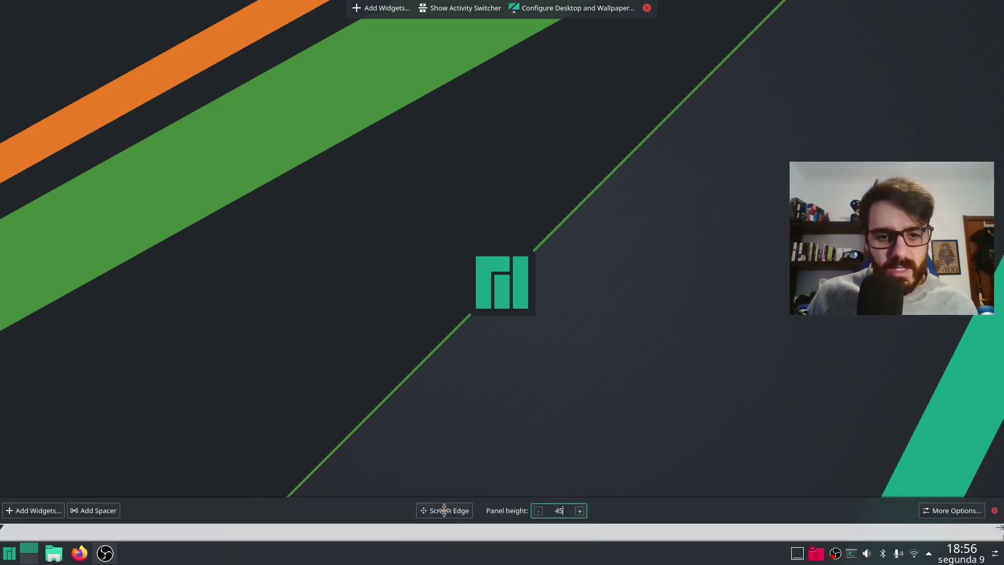
pyautogui.moveTo(444, 510); pyautogui.dragTo(465, 18)
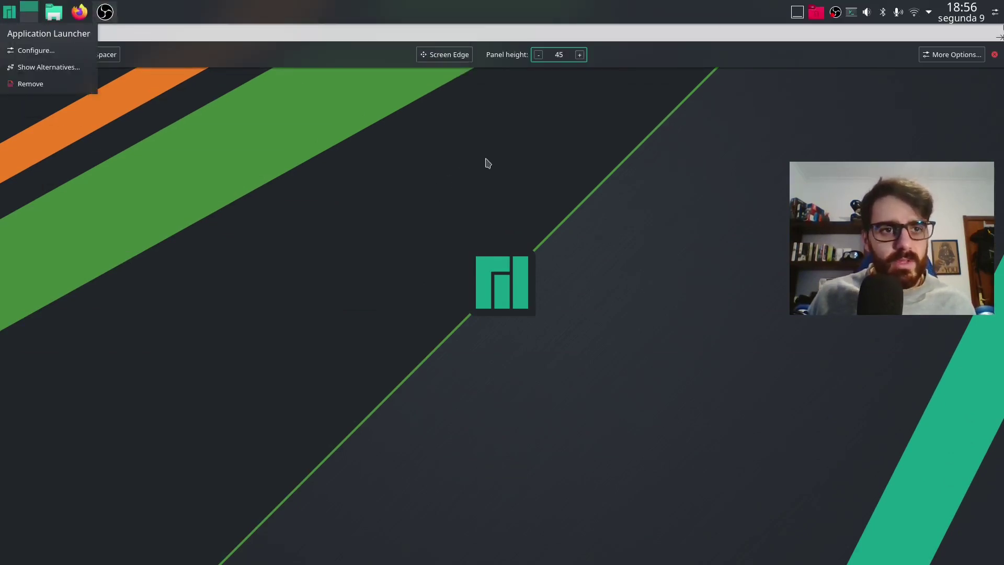
# - Remove the Icons-only Task Manager and cancel the pager's alternative-widgets choice
pyautogui.moveTo(414, 11)
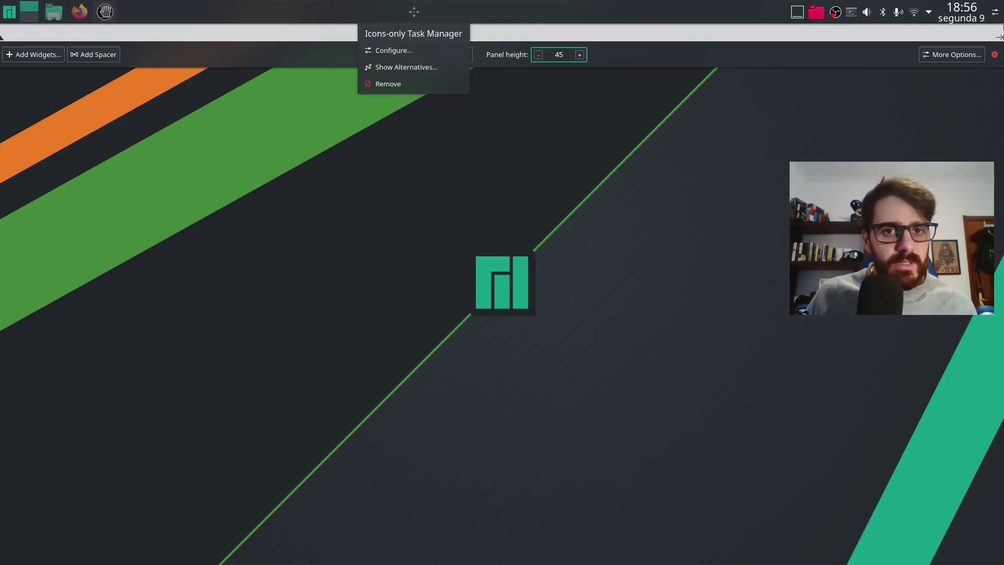
pyautogui.click(388, 84)
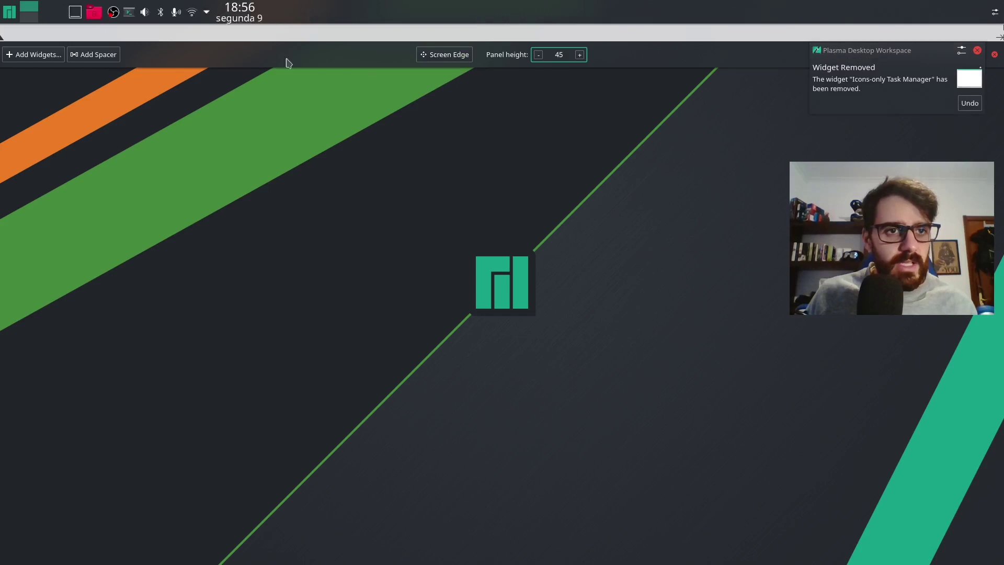
pyautogui.moveTo(50, 18)
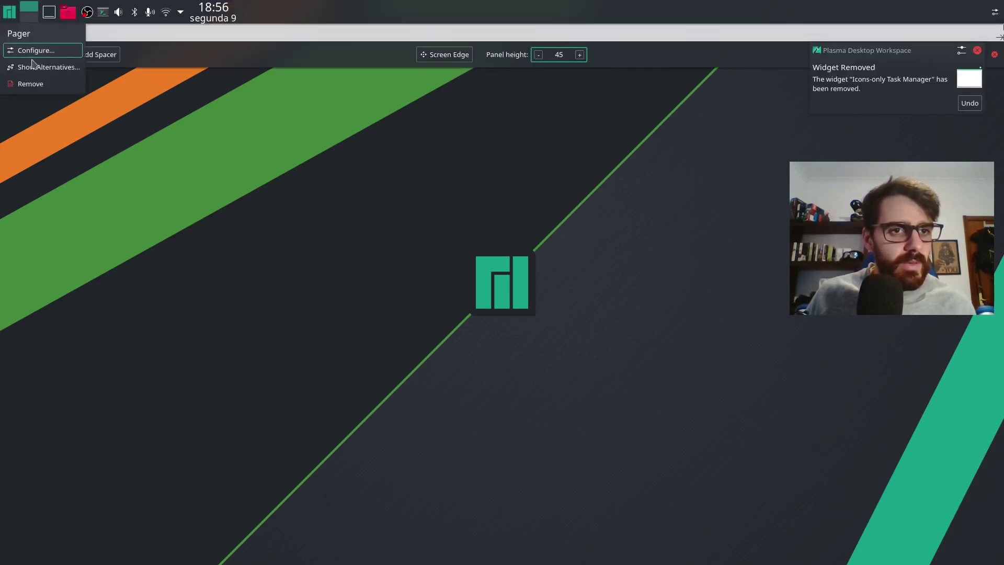
pyautogui.click(33, 67)
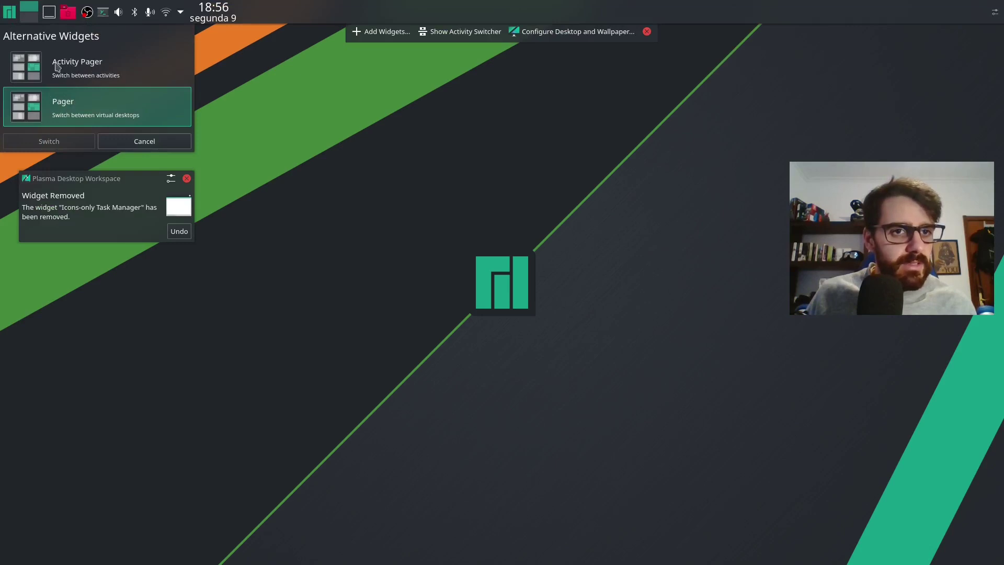
pyautogui.click(138, 142)
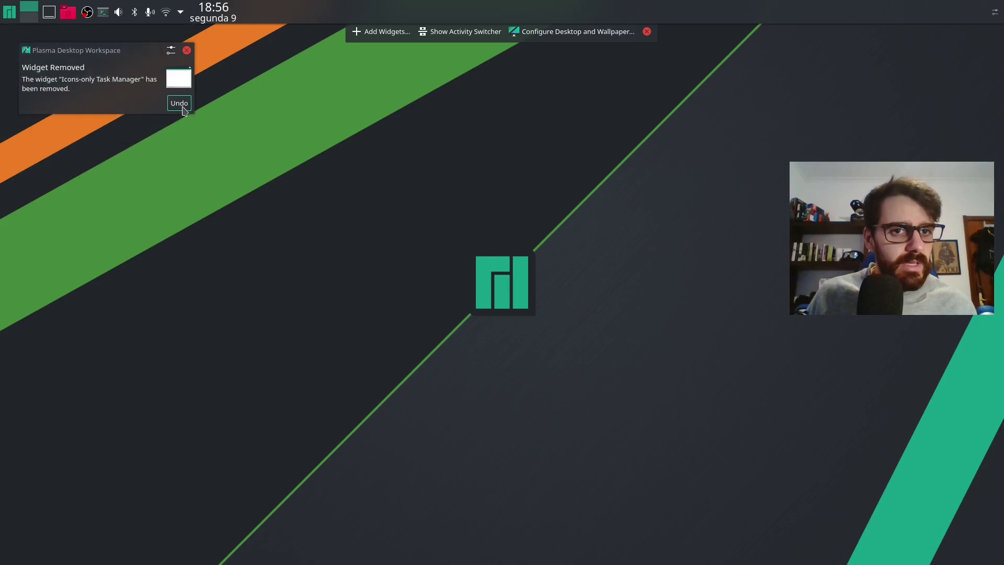
# - Dismiss the notification, re-edit the top panel and move the Digital Clock to its right end
pyautogui.click(190, 52)
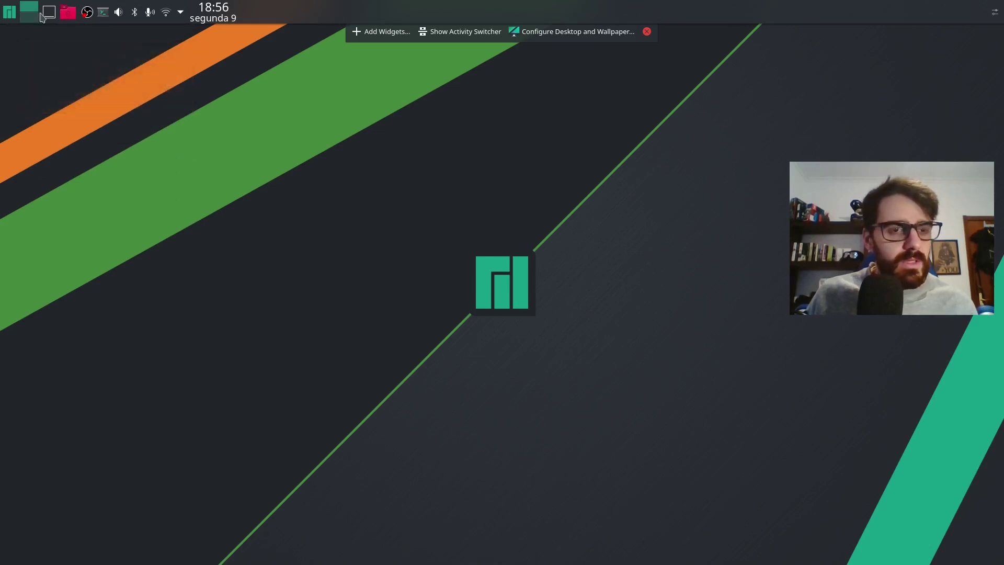
pyautogui.rightClick(290, 14)
pyautogui.click(307, 59)
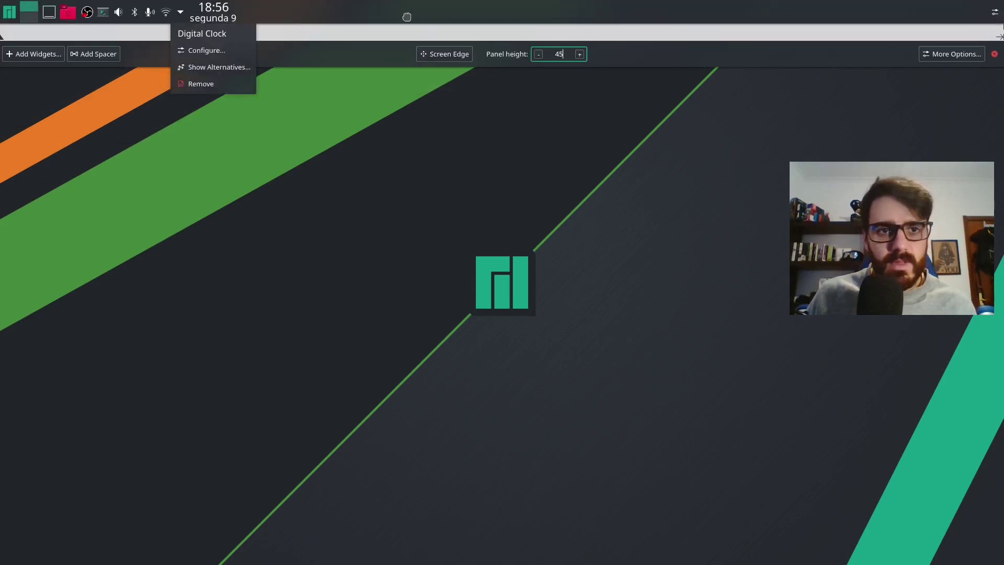
pyautogui.moveTo(216, 12); pyautogui.dragTo(501, 12)
pyautogui.moveTo(692, 12); pyautogui.dragTo(972, 12)
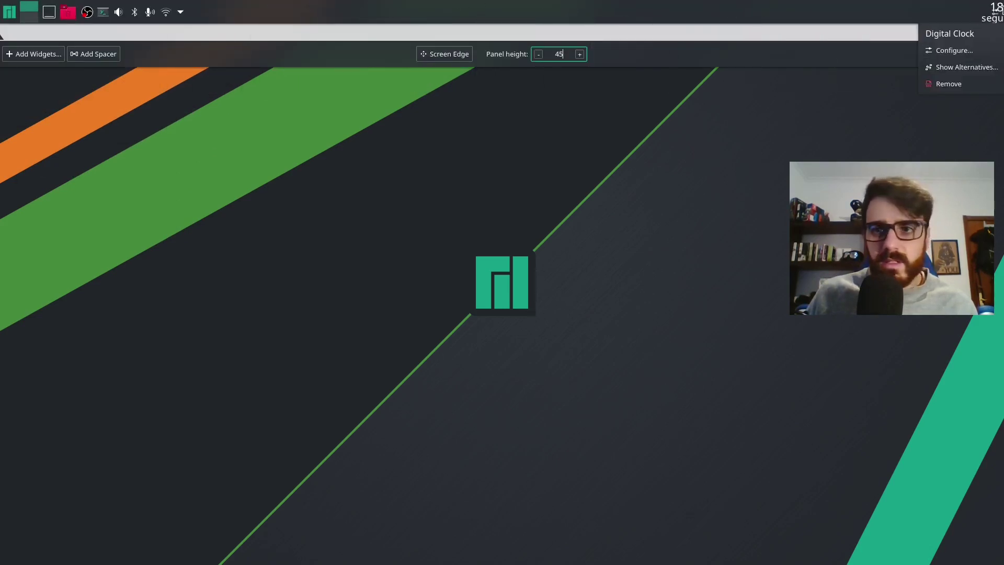
# - Place System Tray, Trashcan and Show Desktop beside the clock and exit edit mode
pyautogui.moveTo(119, 13); pyautogui.dragTo(871, 29)
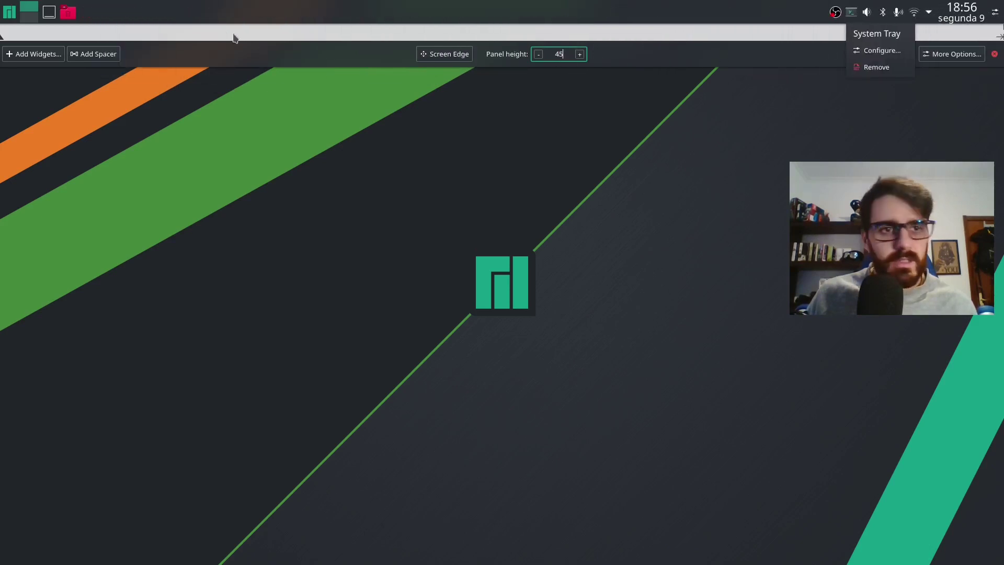
pyautogui.moveTo(67, 11); pyautogui.dragTo(805, 17)
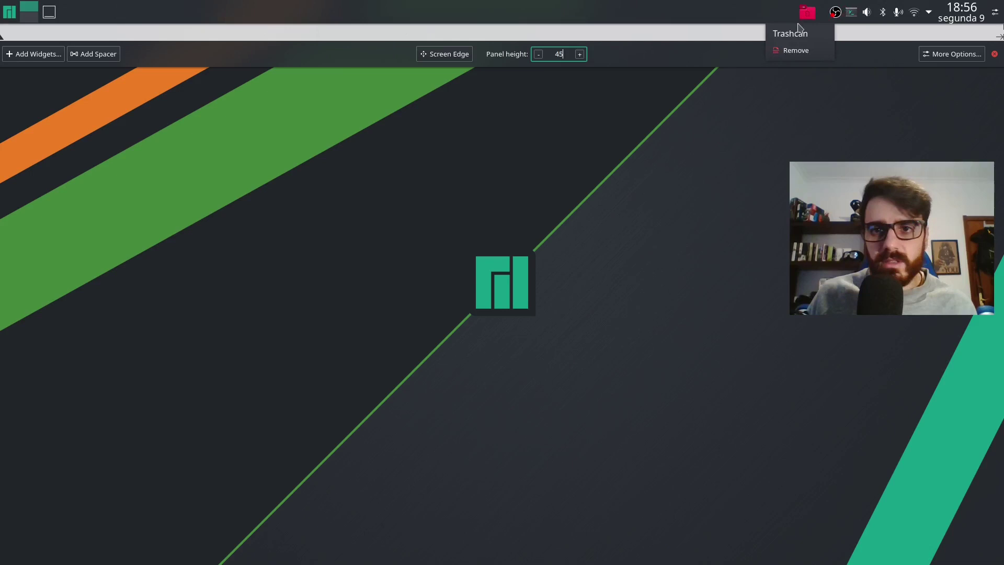
pyautogui.moveTo(52, 13); pyautogui.dragTo(796, 15)
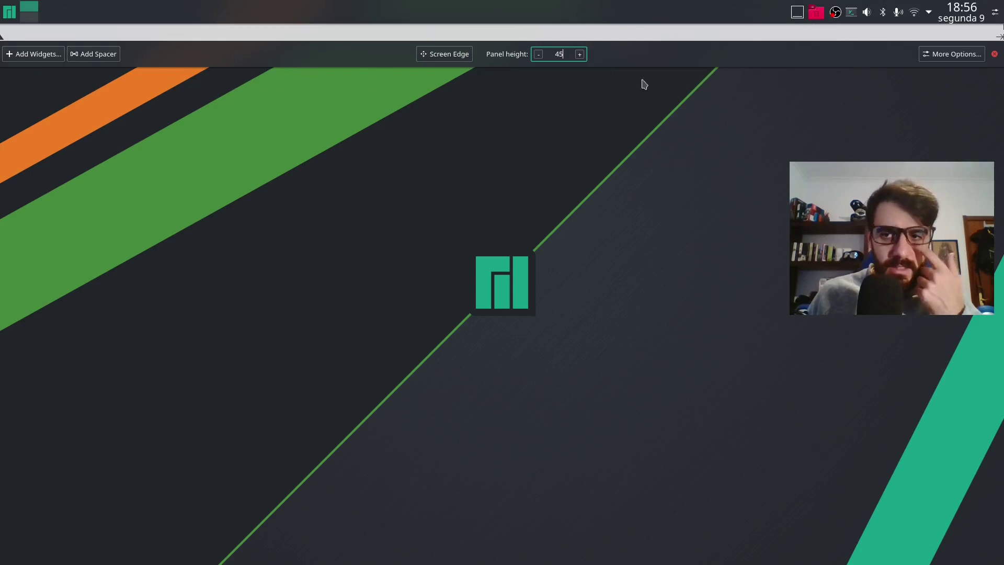
pyautogui.click(994, 55)
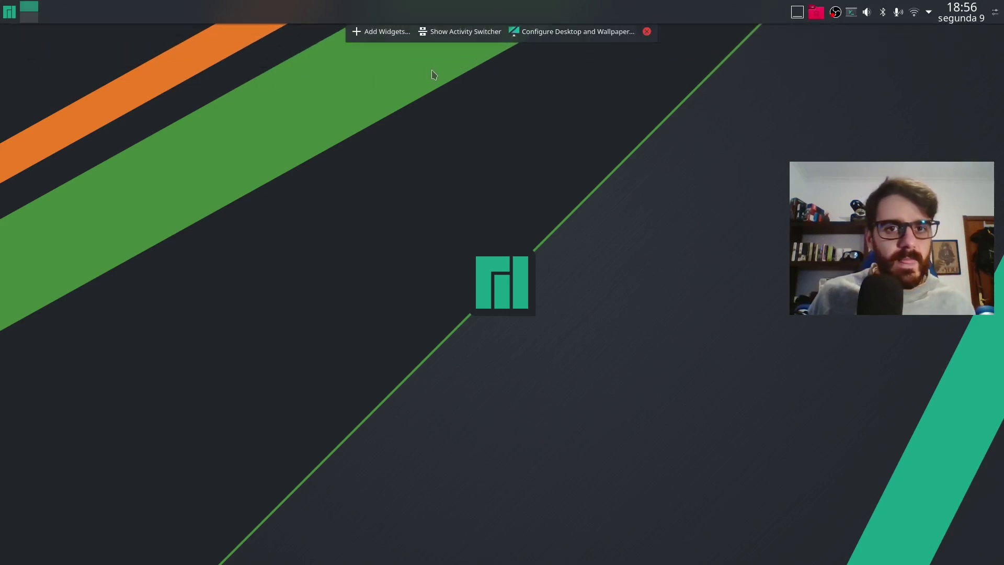
pyautogui.click(647, 32)
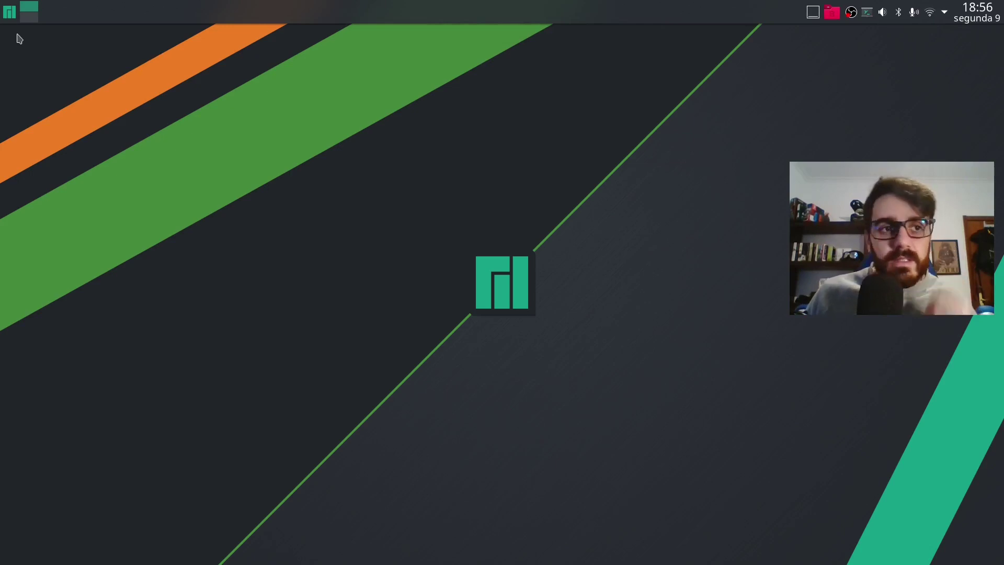
# - Launch System Settings via 'sys' and search 'desk' to reach Plasma Style
pyautogui.click(9, 13)
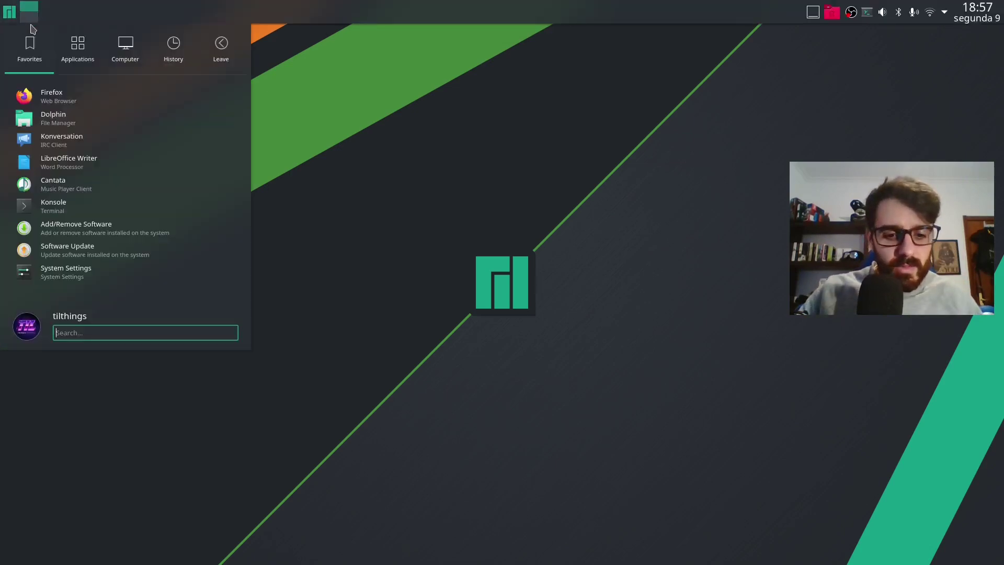
pyautogui.write('sys')
pyautogui.press('Return')
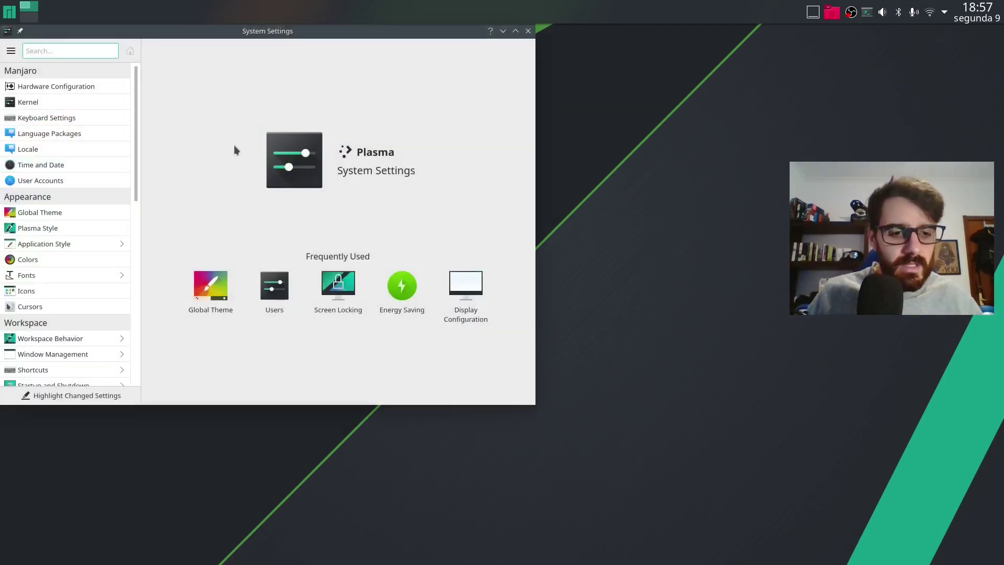
pyautogui.write('desk')
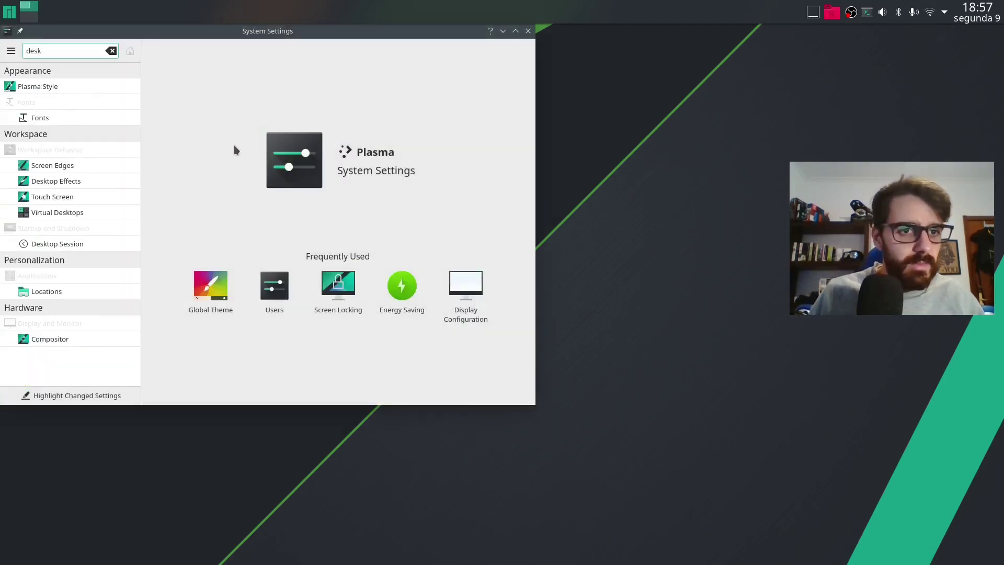
pyautogui.click(37, 85)
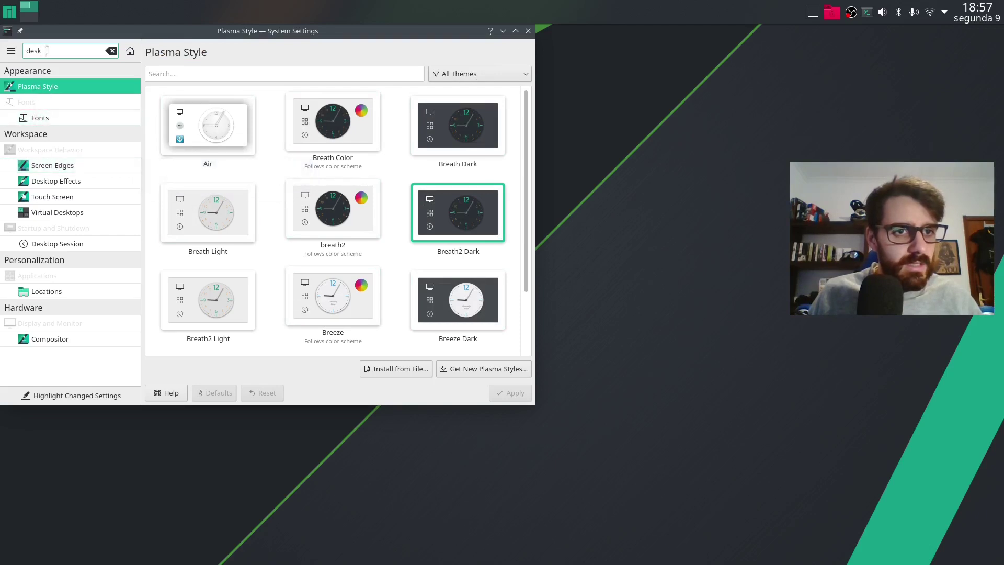
# - Apply the Breeze Dark global theme and move the window up and to the left
pyautogui.hotkey('ctrl', 'a')
pyautogui.press('BackSpace')
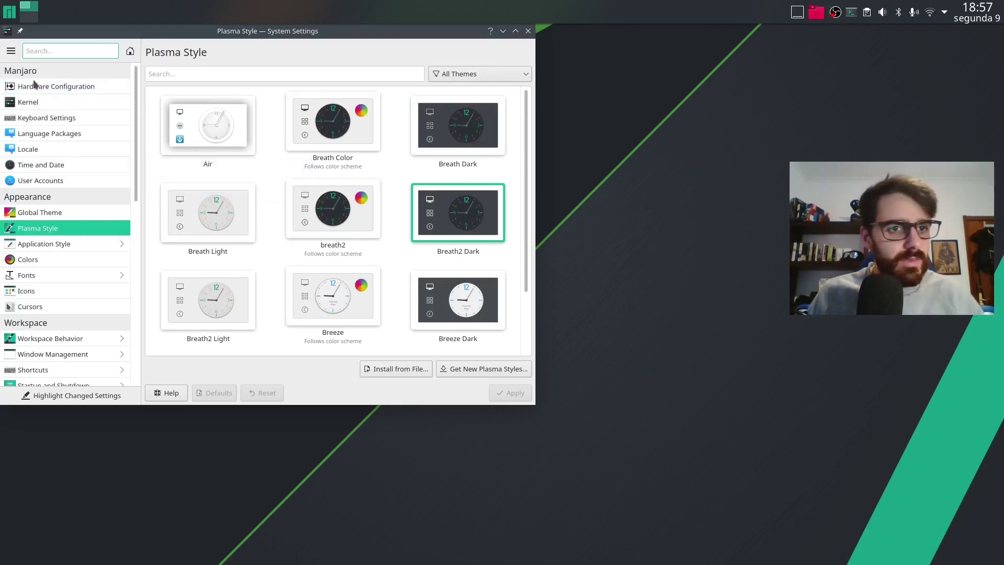
pyautogui.click(29, 211)
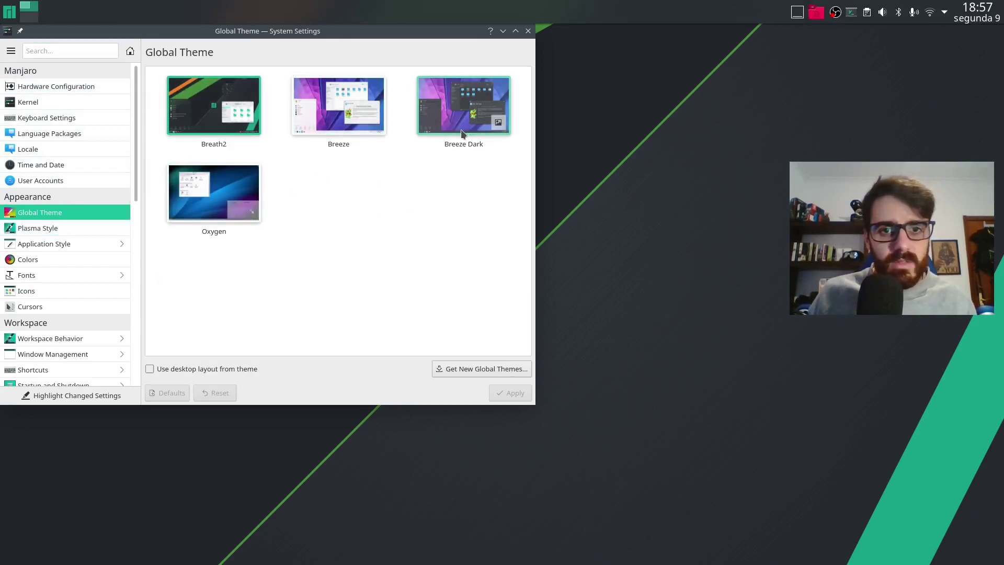
pyautogui.click(470, 118)
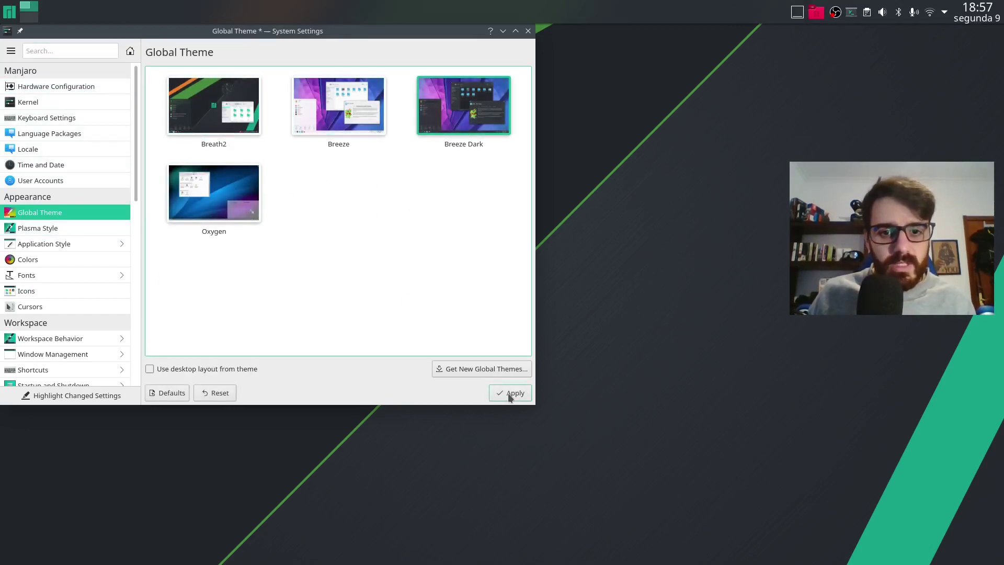
pyautogui.click(510, 395)
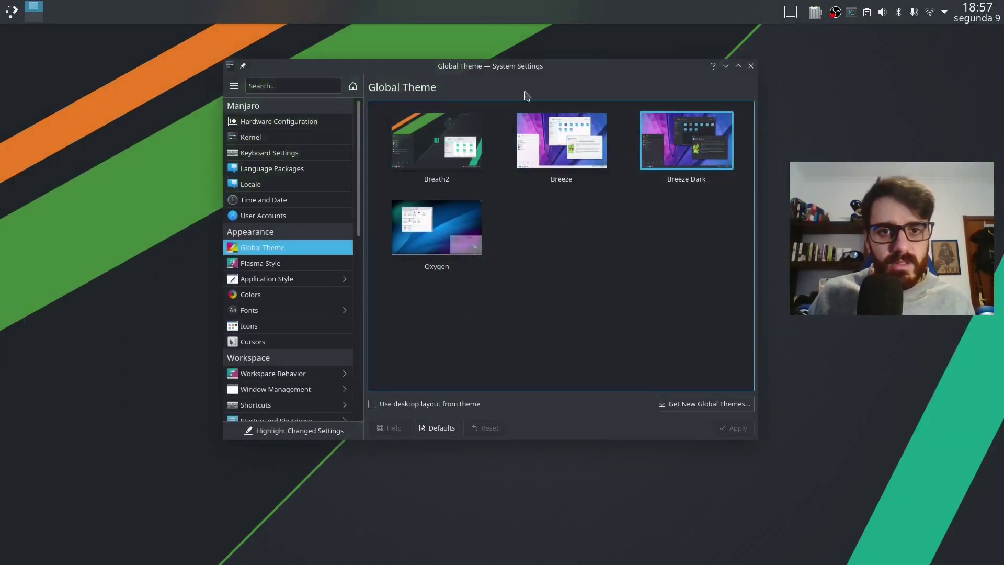
pyautogui.moveTo(559, 73); pyautogui.dragTo(420, 63)
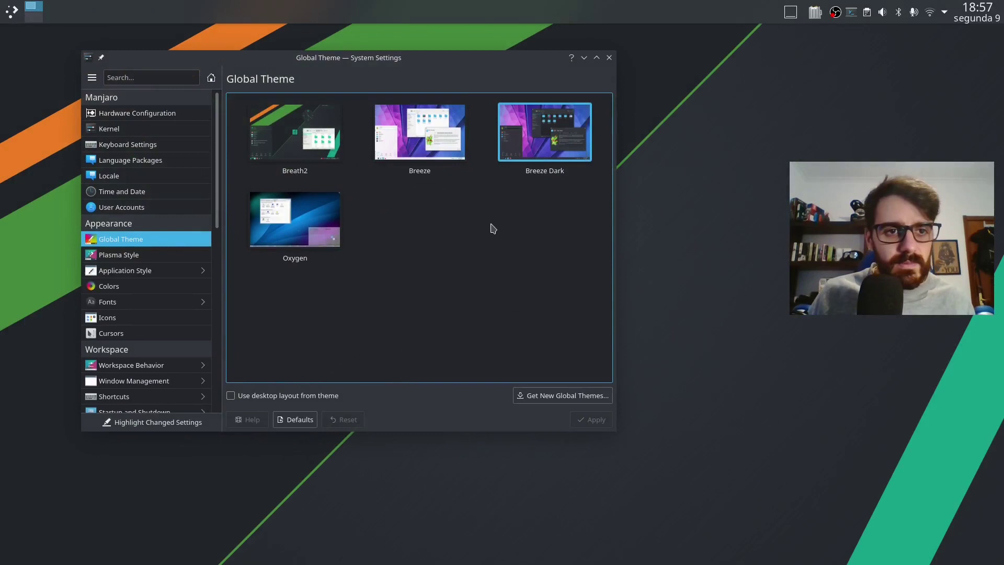
# - Apply the Breath2 Dark Plasma style
pyautogui.click(111, 256)
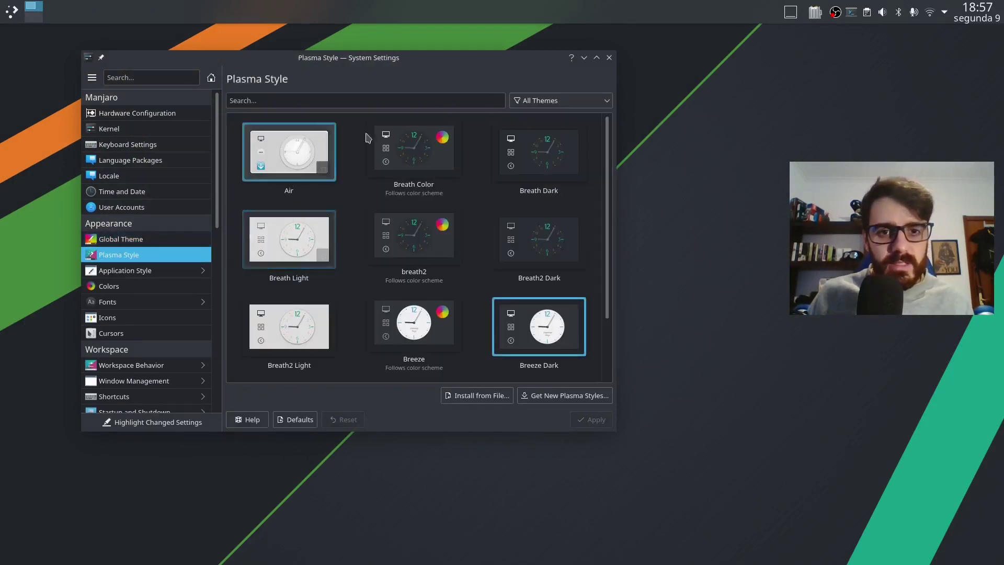
pyautogui.scroll(-1, 482, 305)
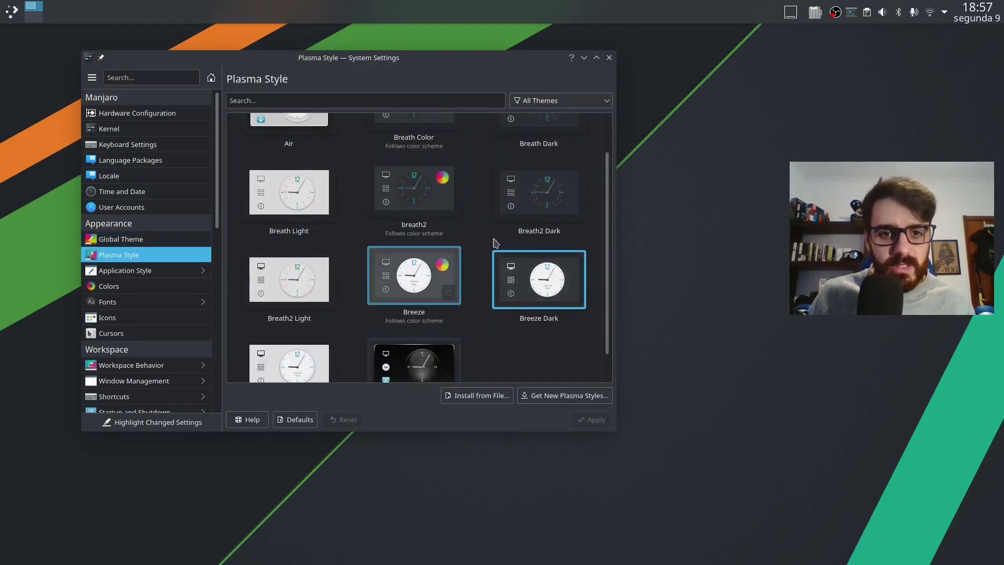
pyautogui.scroll(-1, 464, 290)
pyautogui.scroll(2, 476, 288)
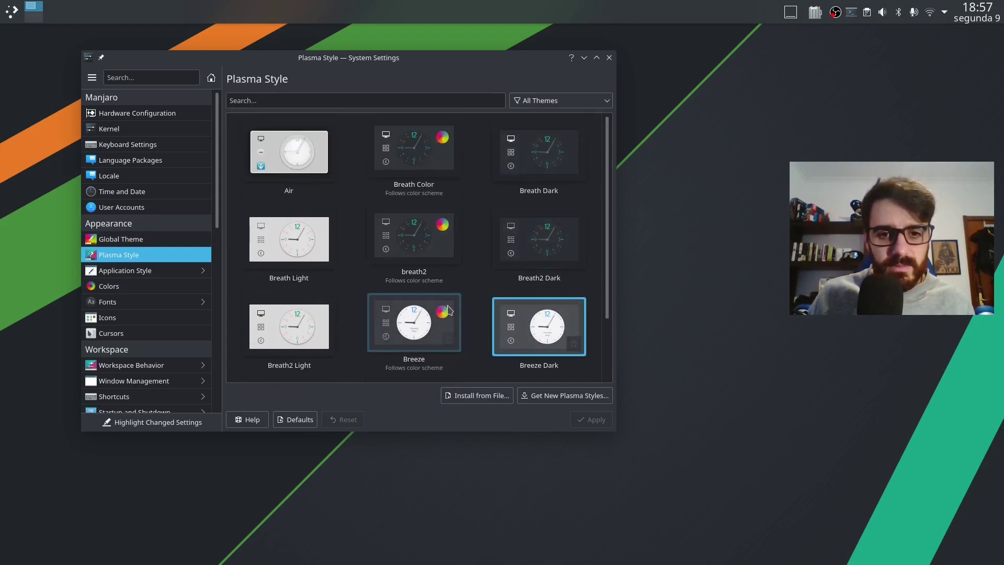
pyautogui.scroll(-1, 475, 302)
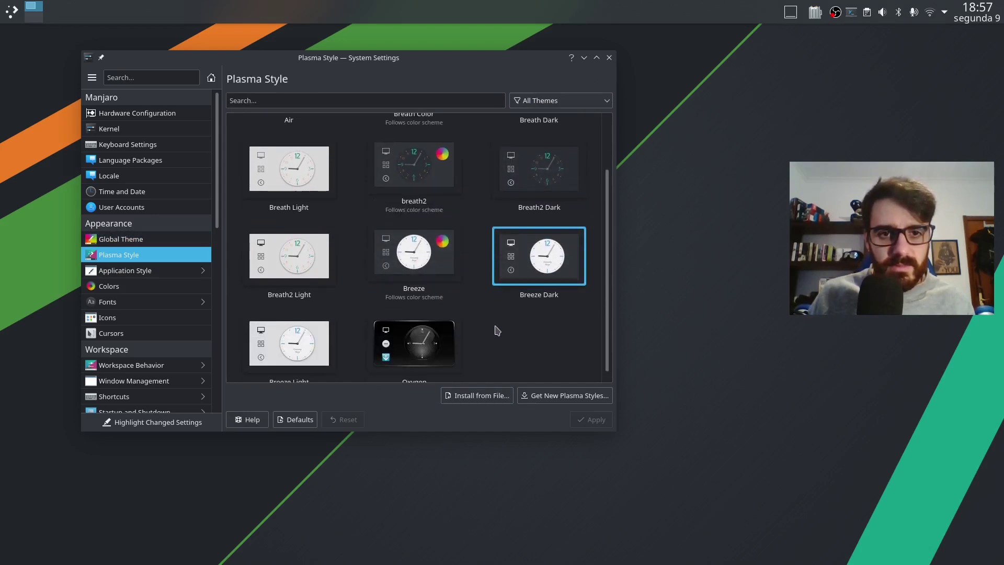
pyautogui.click(416, 220)
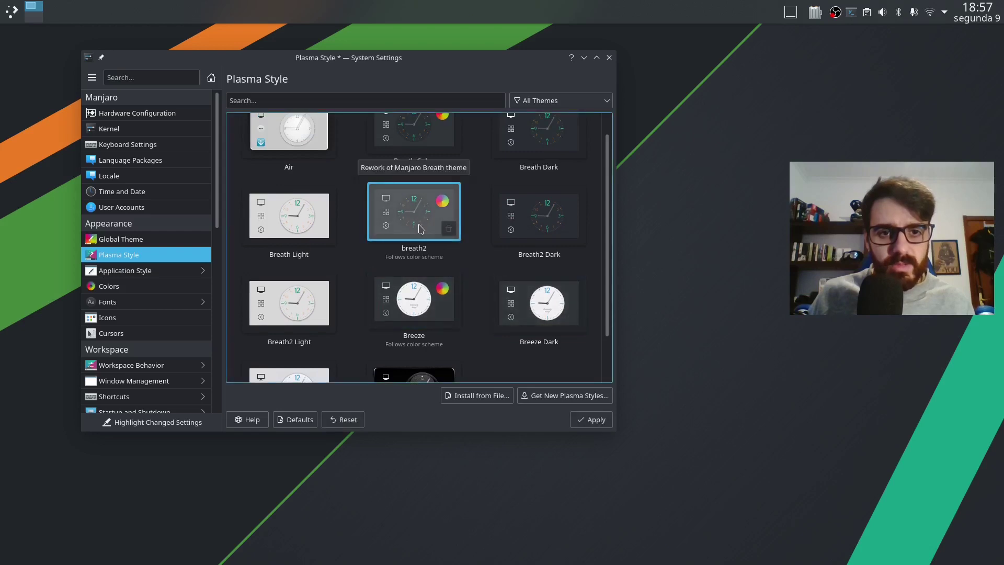
pyautogui.press('Right')
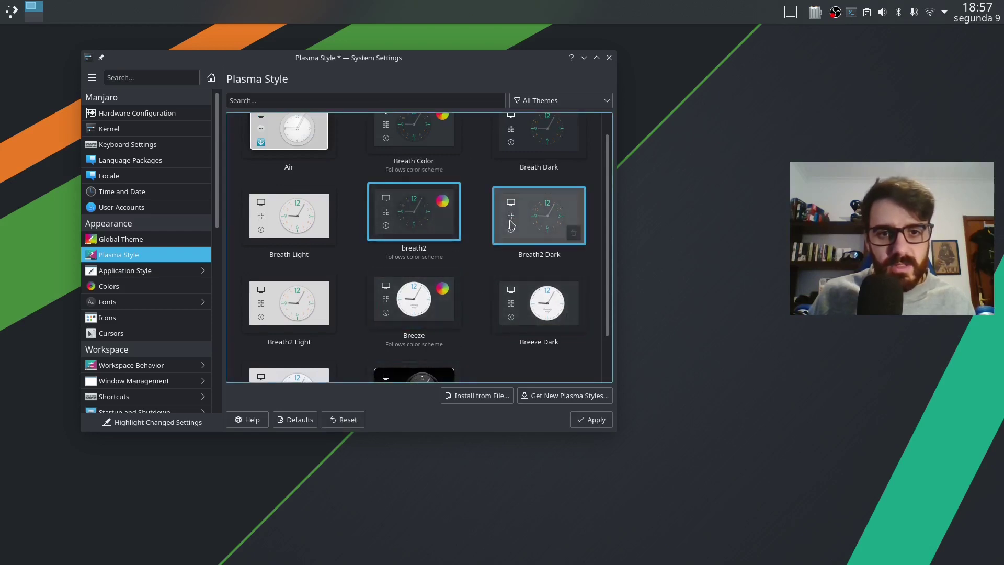
pyautogui.click(591, 419)
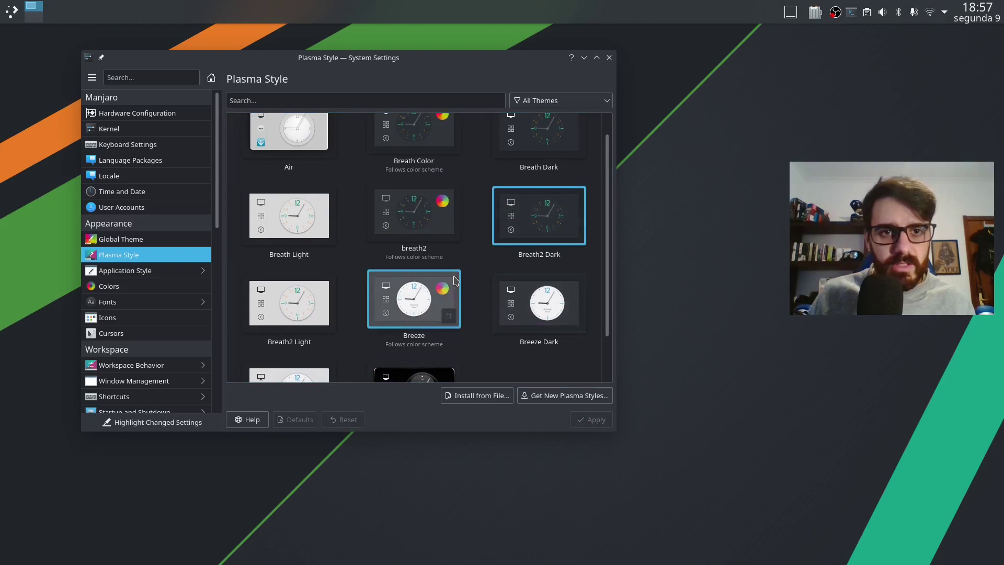
# - Browse Application Style and Window Decorations, then select the Breath2 Dark icon theme
pyautogui.click(130, 270)
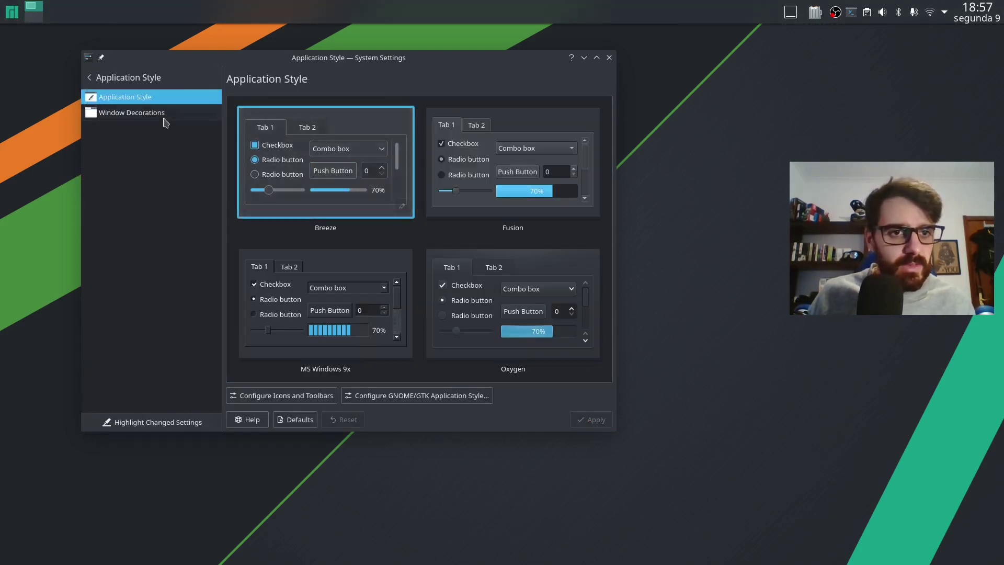
pyautogui.click(143, 113)
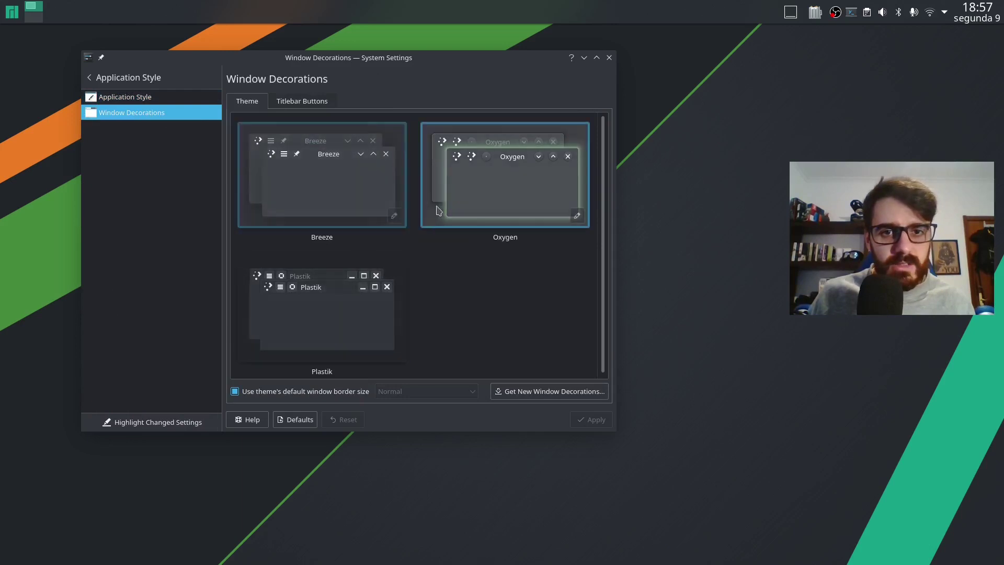
pyautogui.click(92, 83)
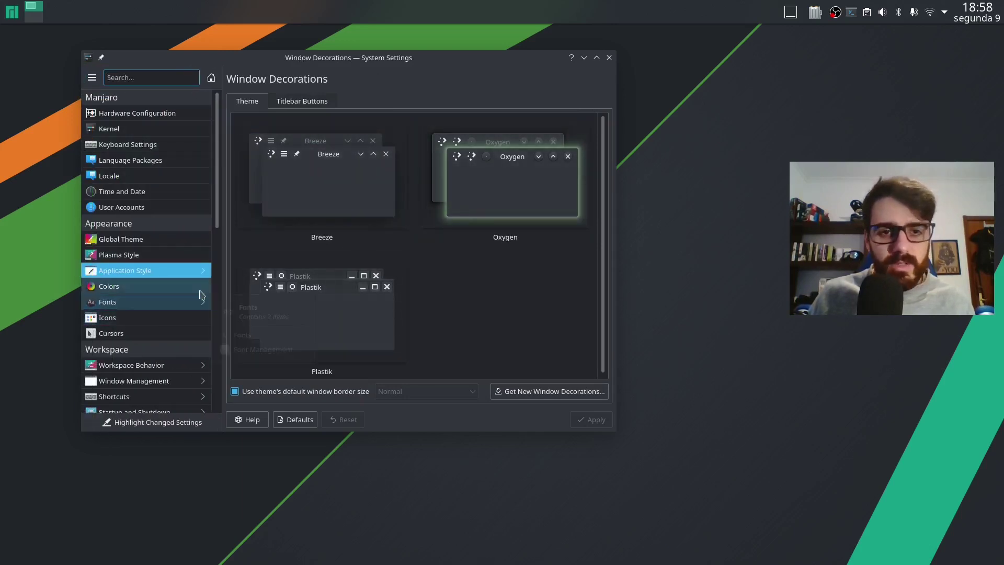
pyautogui.click(109, 319)
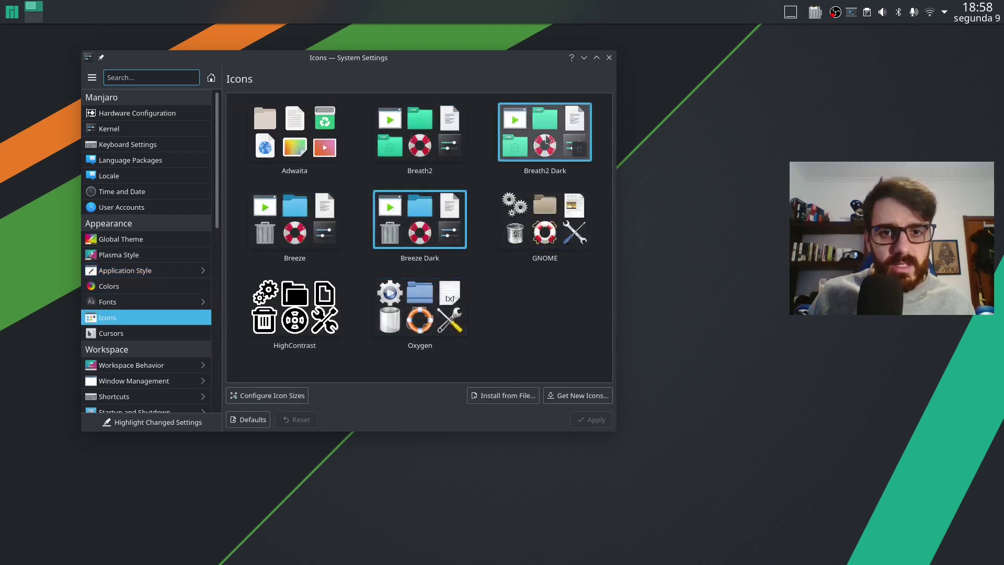
pyautogui.click(555, 142)
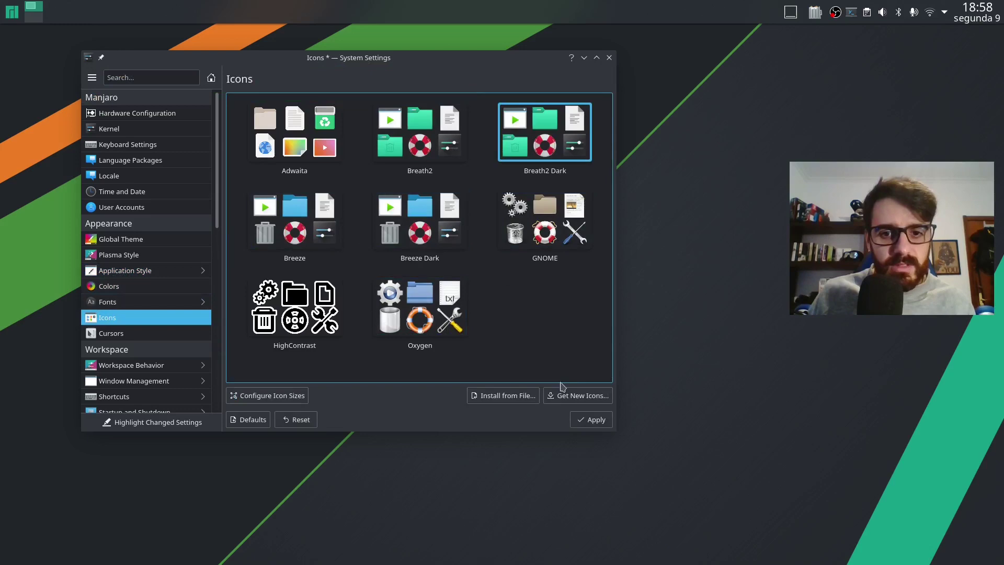
# - Apply the Breath2 Dark icon theme and try the KDE Classic cursor theme
pyautogui.click(591, 419)
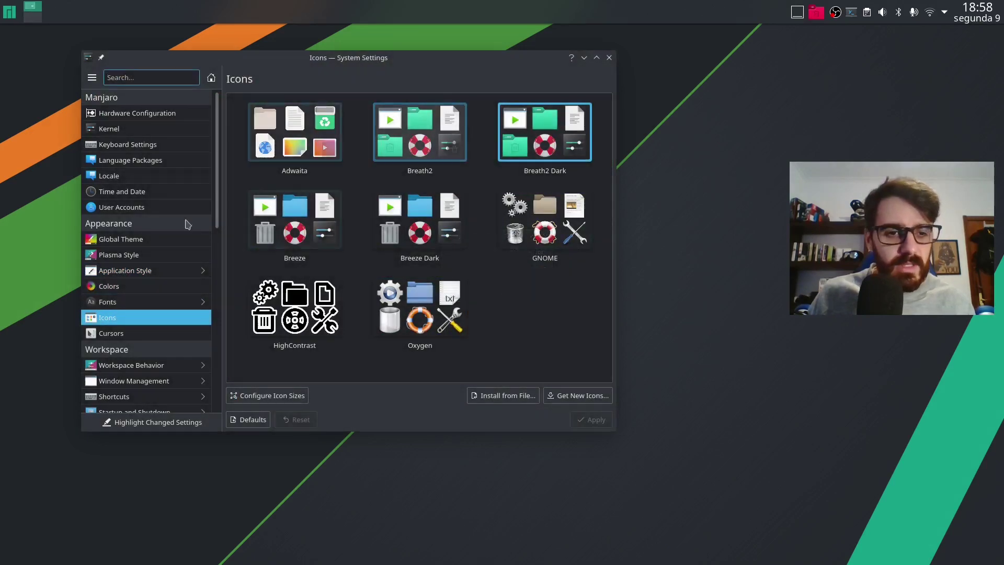
pyautogui.click(121, 333)
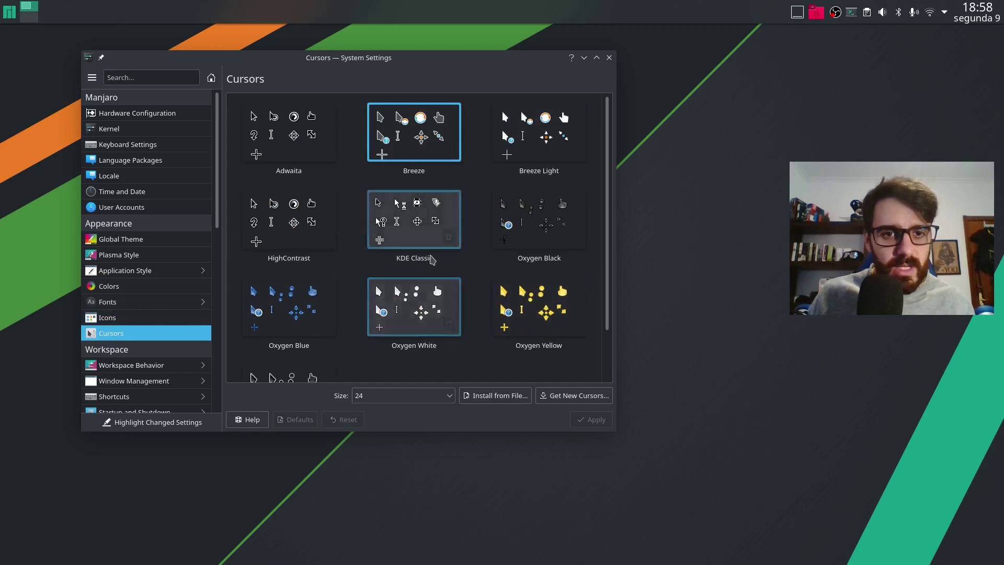
pyautogui.click(428, 219)
# - Switch to the HighContrast cursor theme and apply it
pyautogui.scroll(-2, 428, 222)
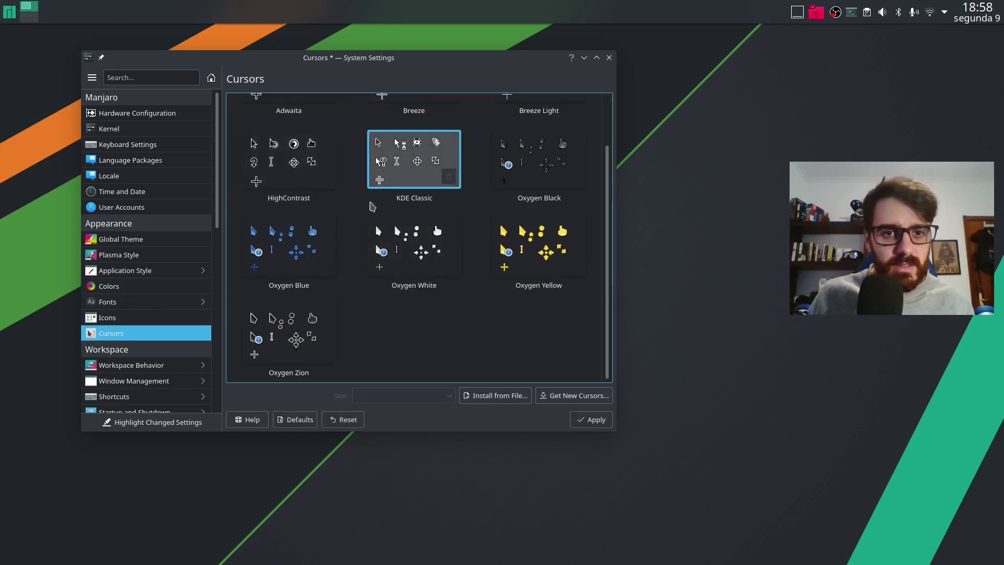
pyautogui.scroll(2, 365, 199)
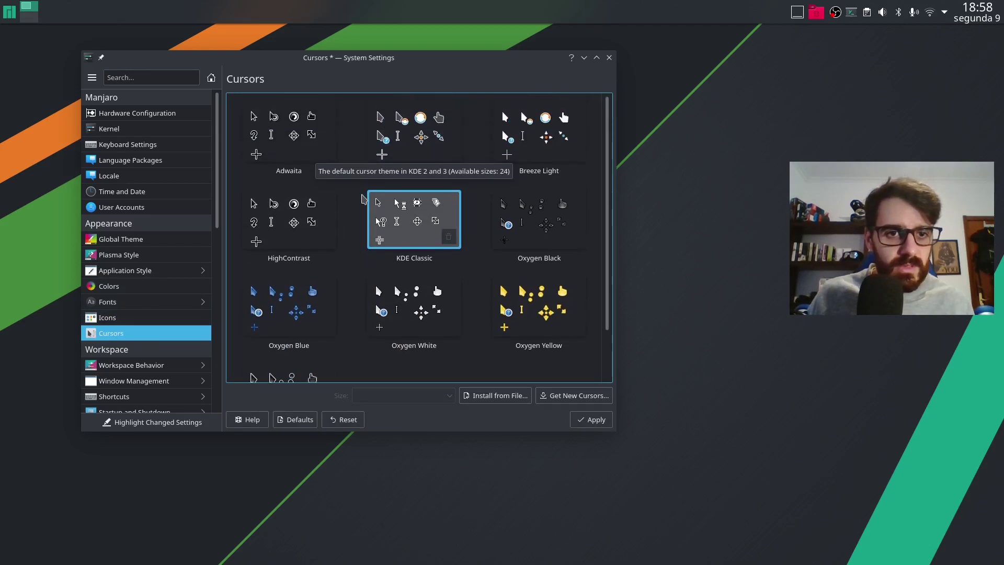
pyautogui.click(293, 221)
pyautogui.scroll(-2, 293, 221)
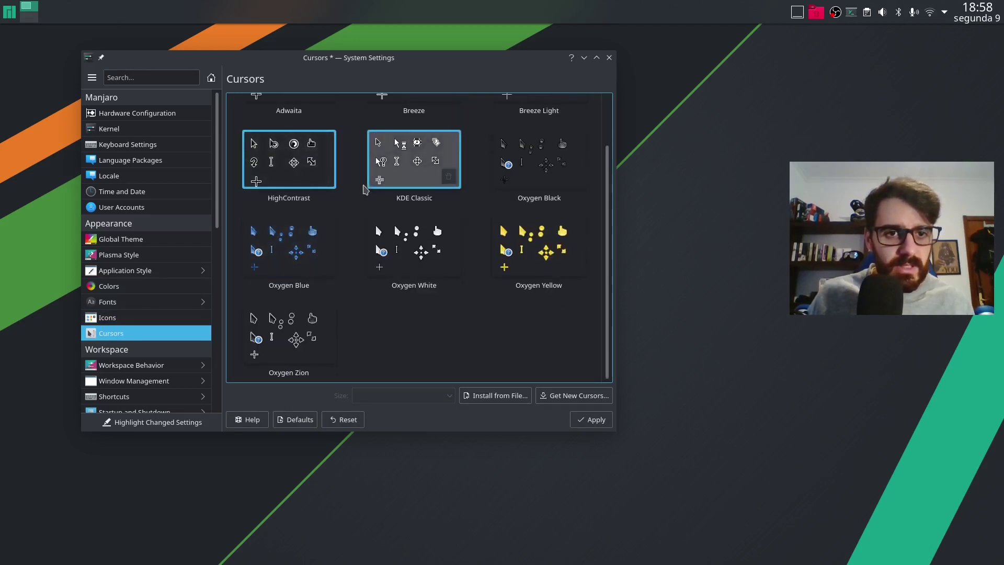
pyautogui.click(588, 420)
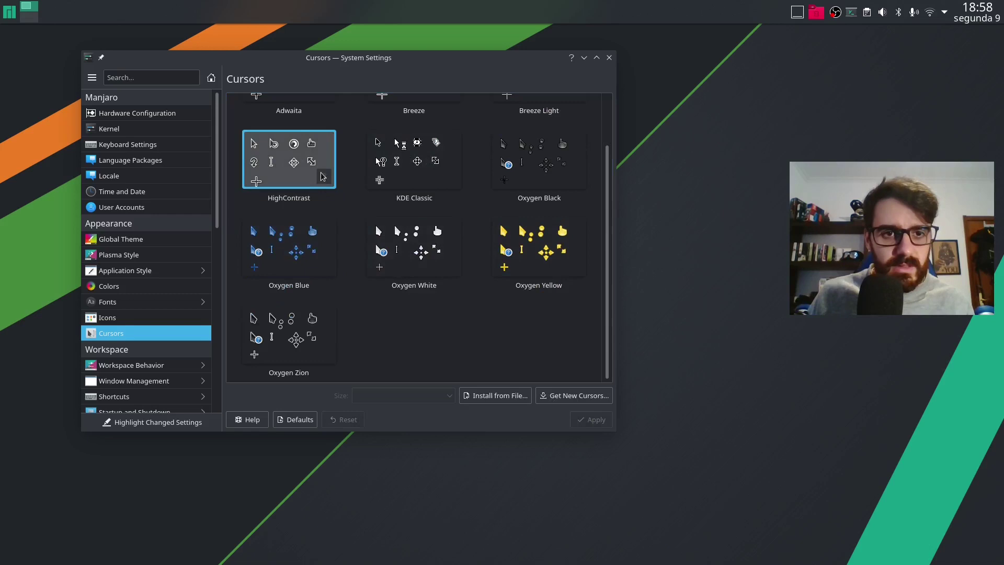
pyautogui.scroll(-3, 126, 330)
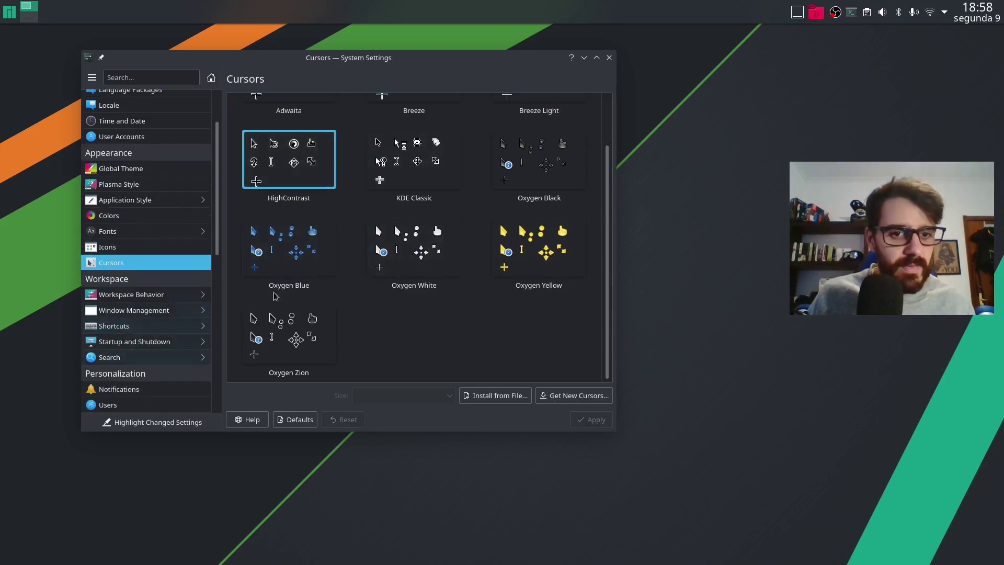
pyautogui.scroll(2, 277, 295)
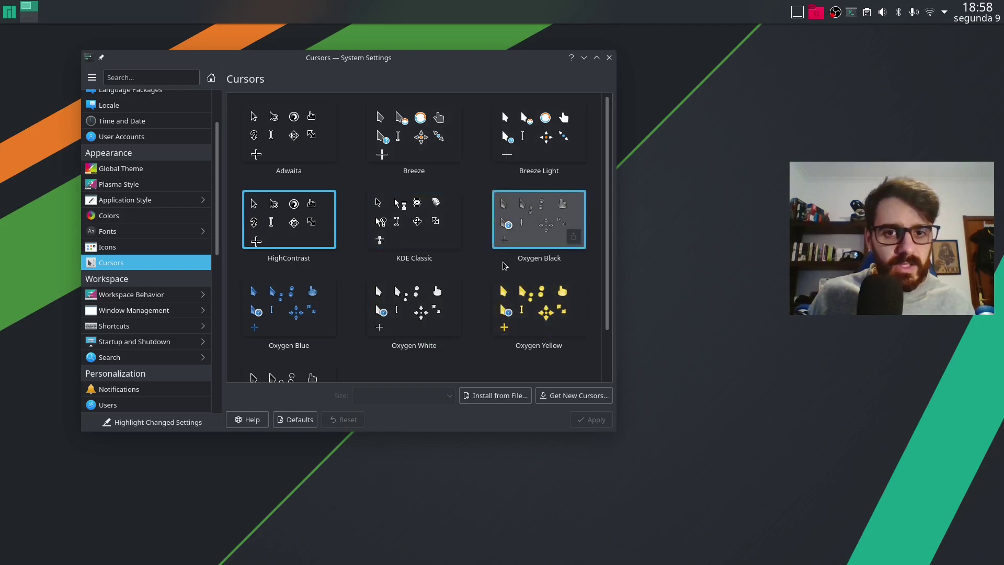
pyautogui.scroll(-3, 146, 312)
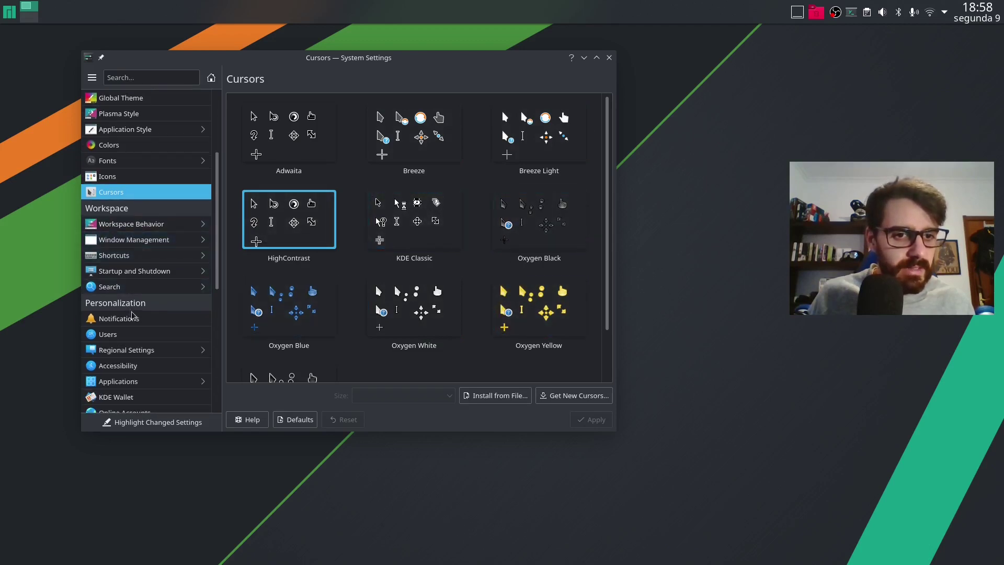
pyautogui.scroll(-4, 160, 322)
pyautogui.scroll(10, 162, 322)
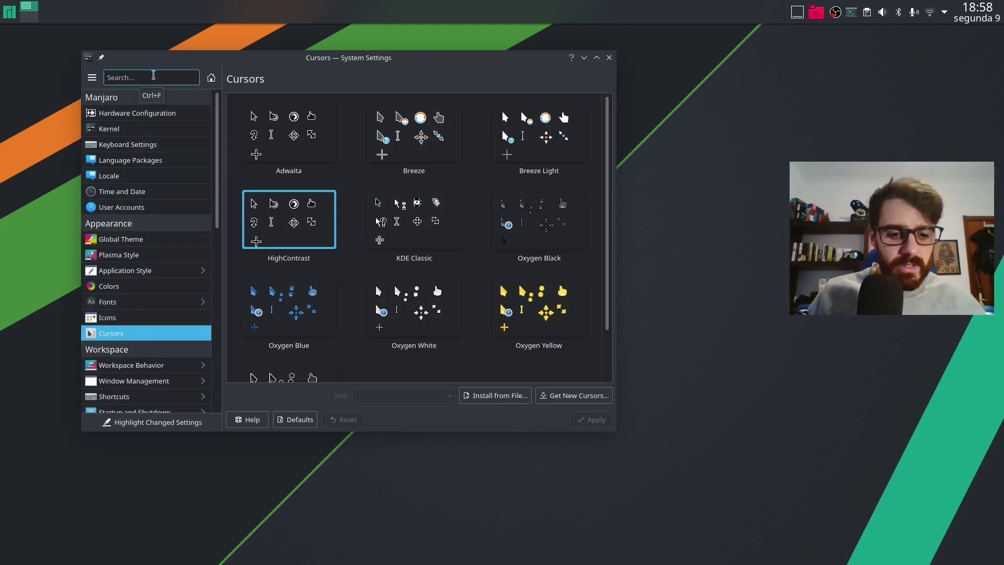
# - Search 'vir', open Virtual Desktops and apply a layout of 1 row instead of 2
pyautogui.click(151, 78)
pyautogui.write('vir')
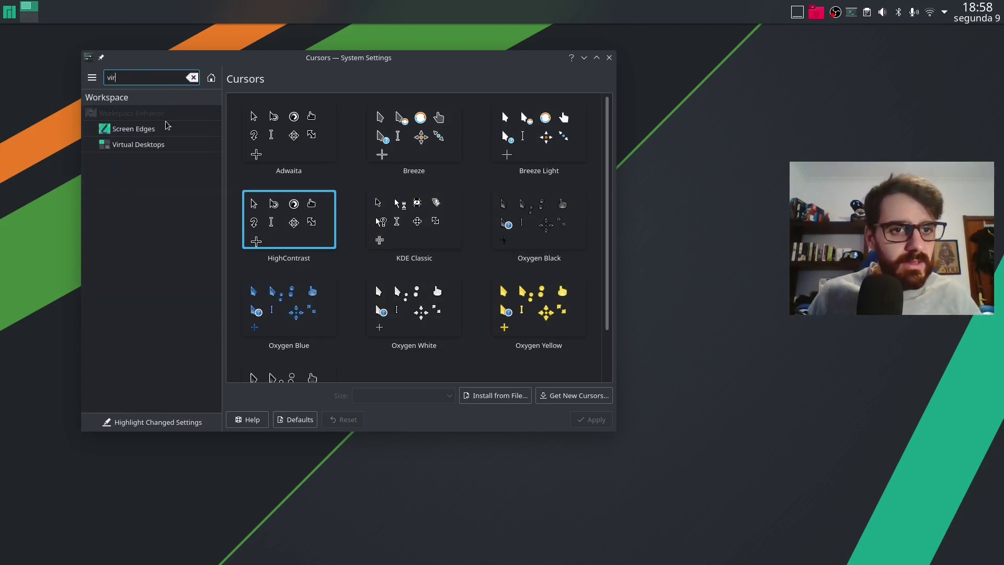
pyautogui.click(151, 145)
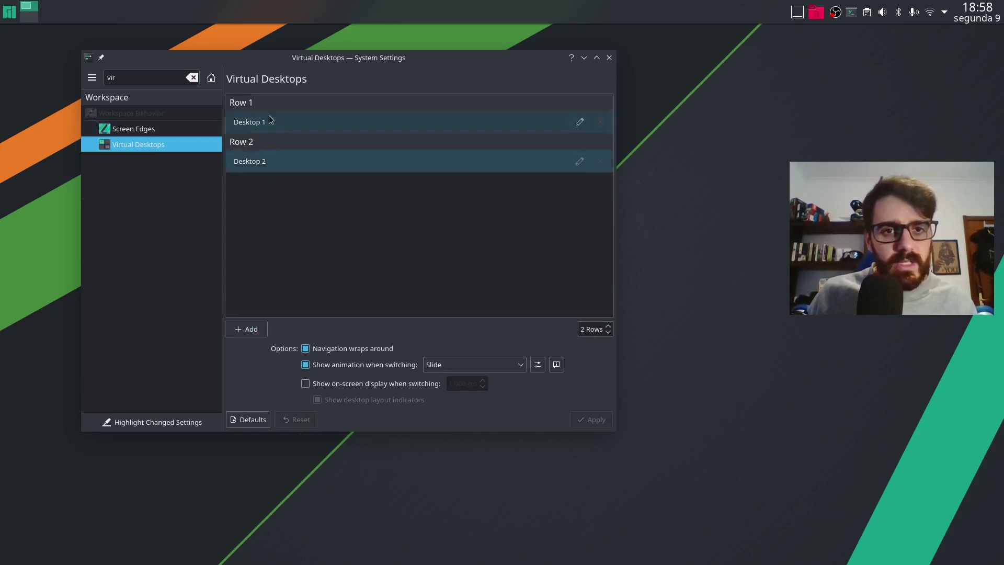
pyautogui.click(599, 126)
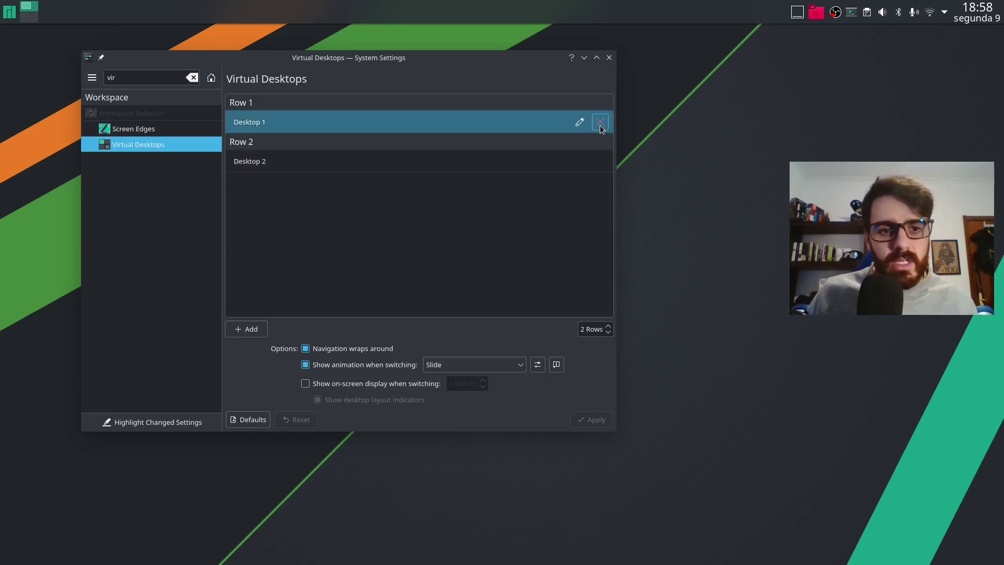
pyautogui.click(609, 326)
pyautogui.doubleClick(607, 332)
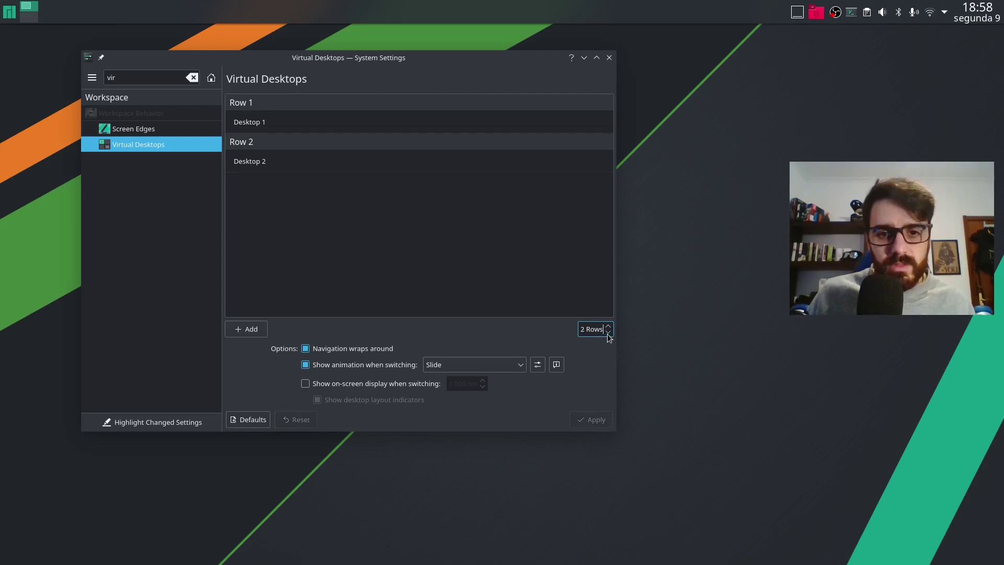
pyautogui.click(598, 416)
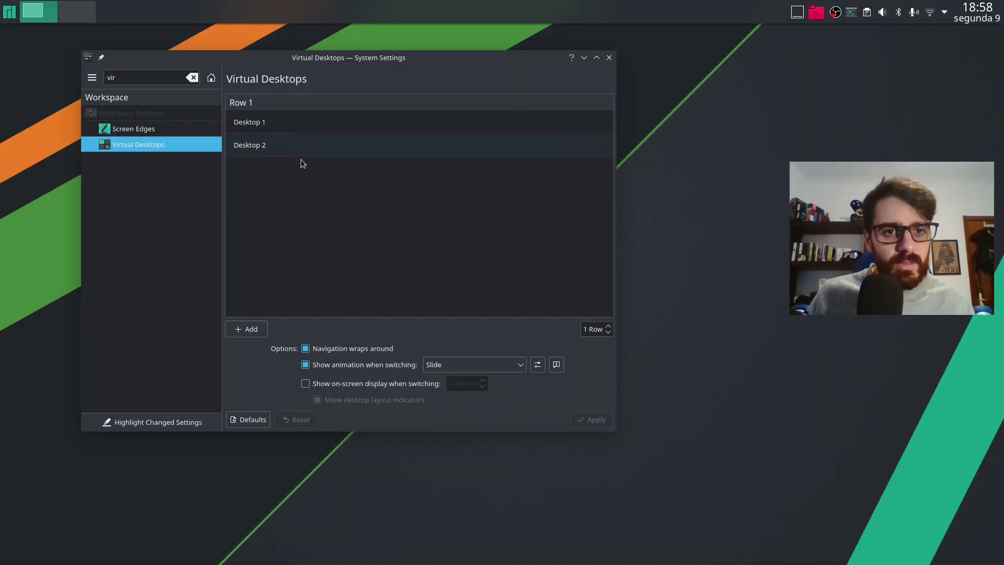
# - Add five more virtual desktops
pyautogui.click(244, 329)
pyautogui.click(243, 330)
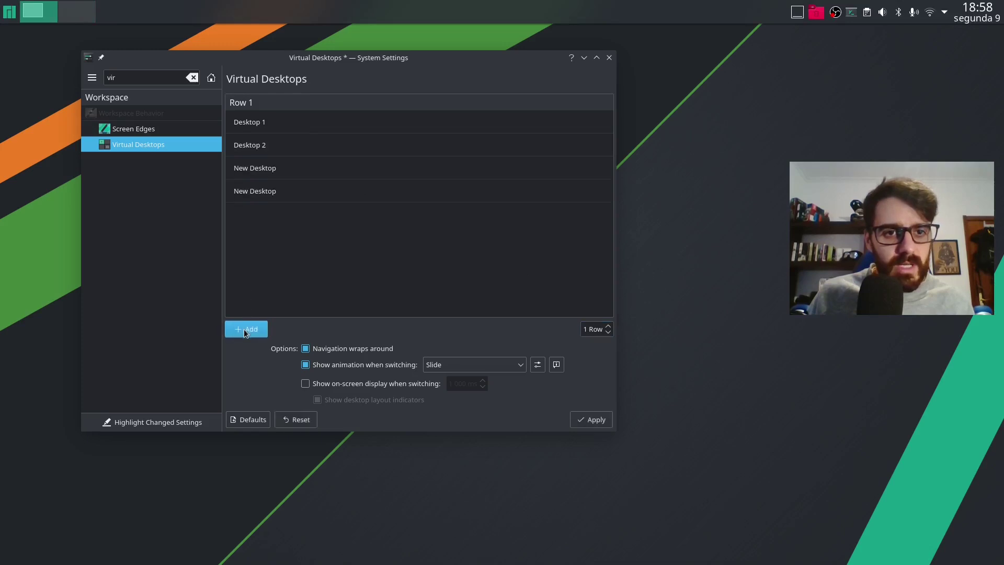
pyautogui.click(243, 329)
pyautogui.click(243, 329)
pyautogui.click(243, 328)
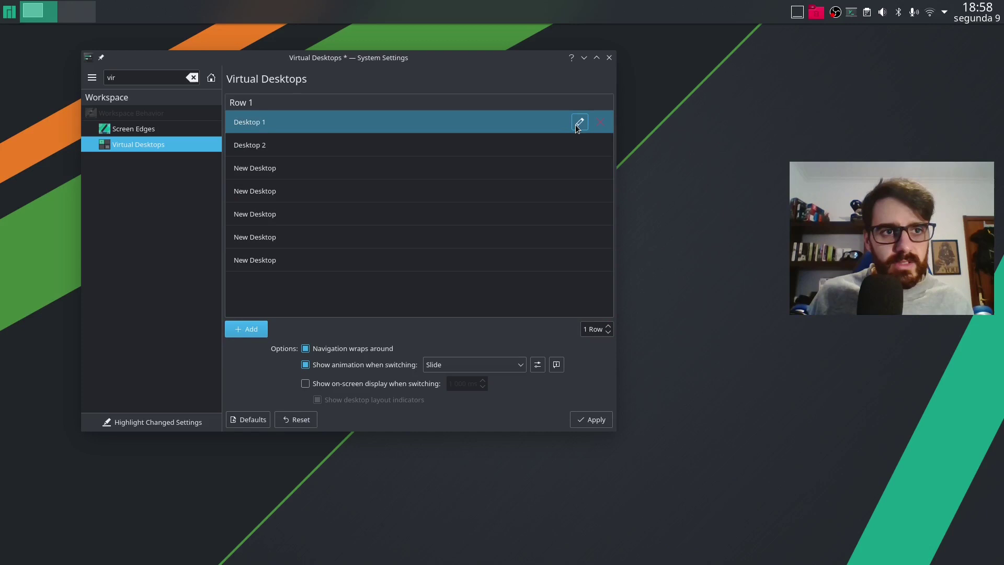
# - Rename the first three desktops 1. W, 2. T and 3. D
pyautogui.click(579, 123)
pyautogui.write('1. W')
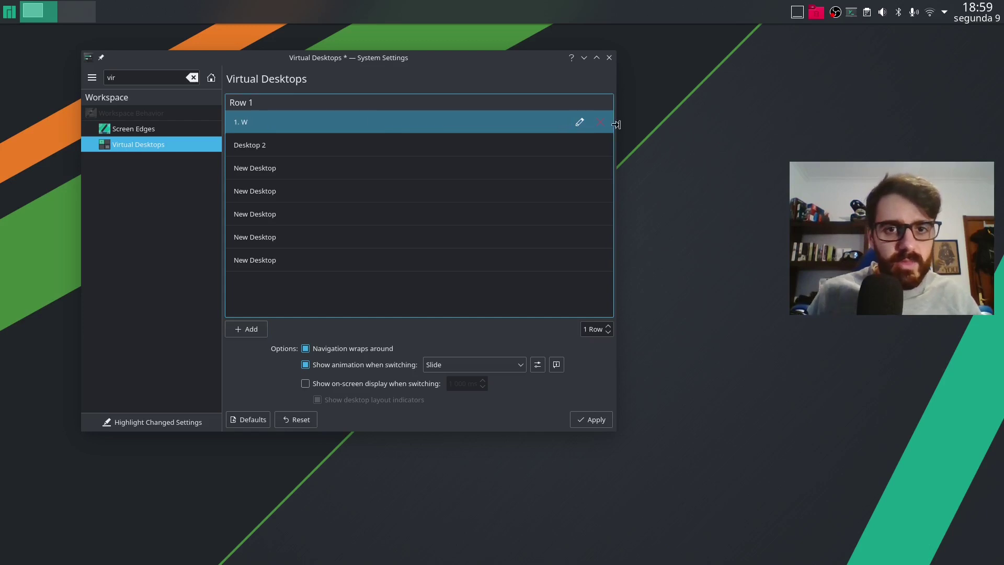
pyautogui.click(579, 147)
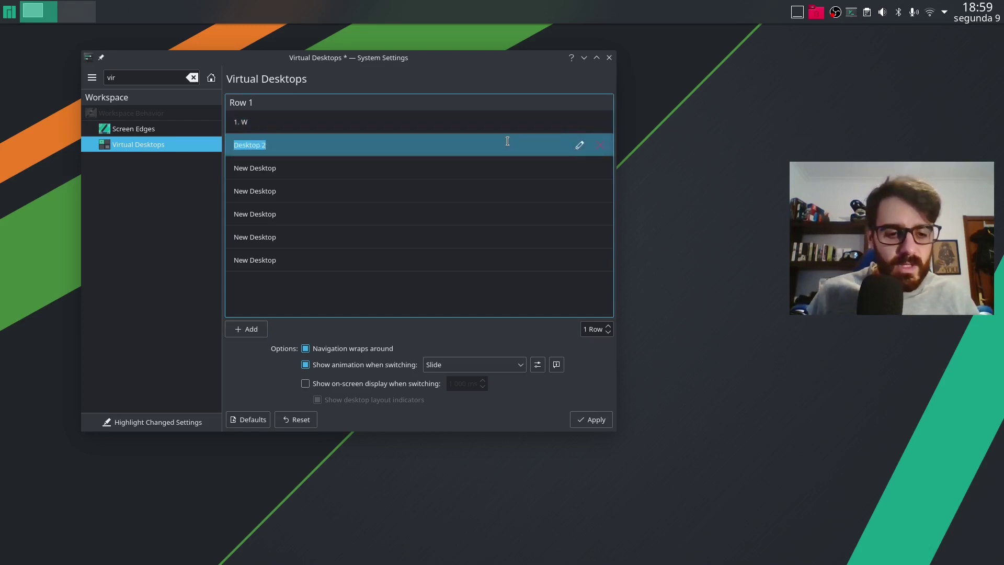
pyautogui.write('2. T')
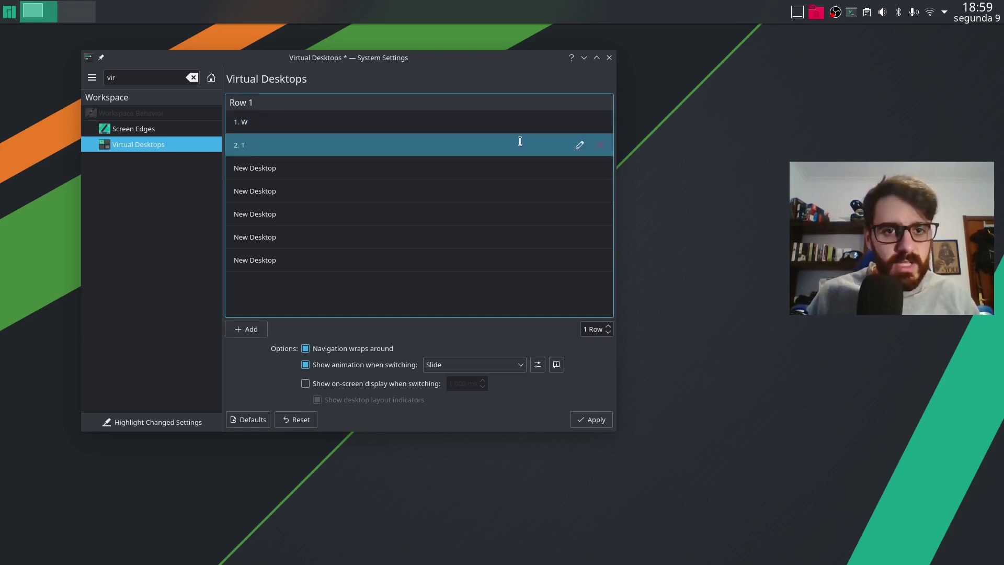
pyautogui.click(579, 168)
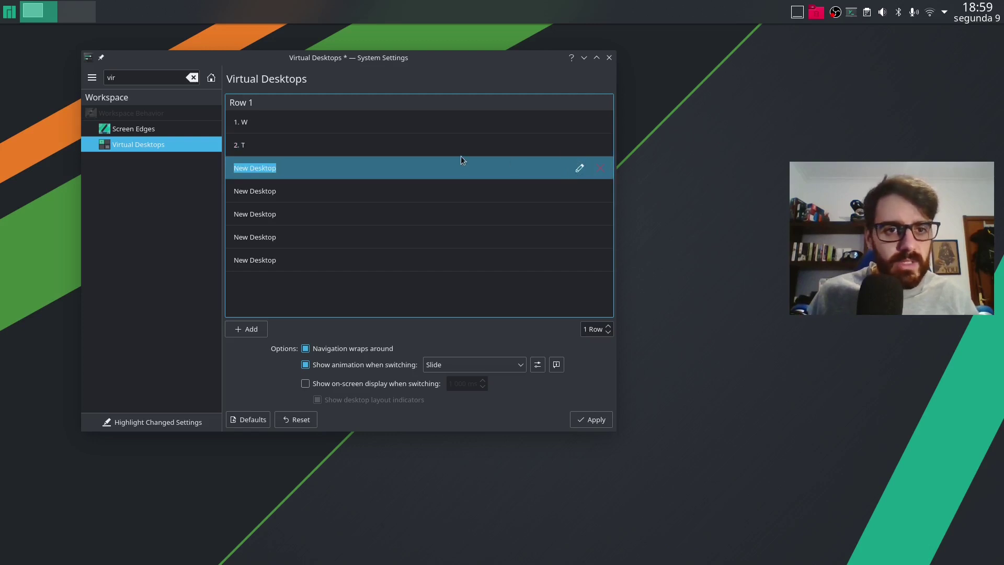
pyautogui.write('3. D')
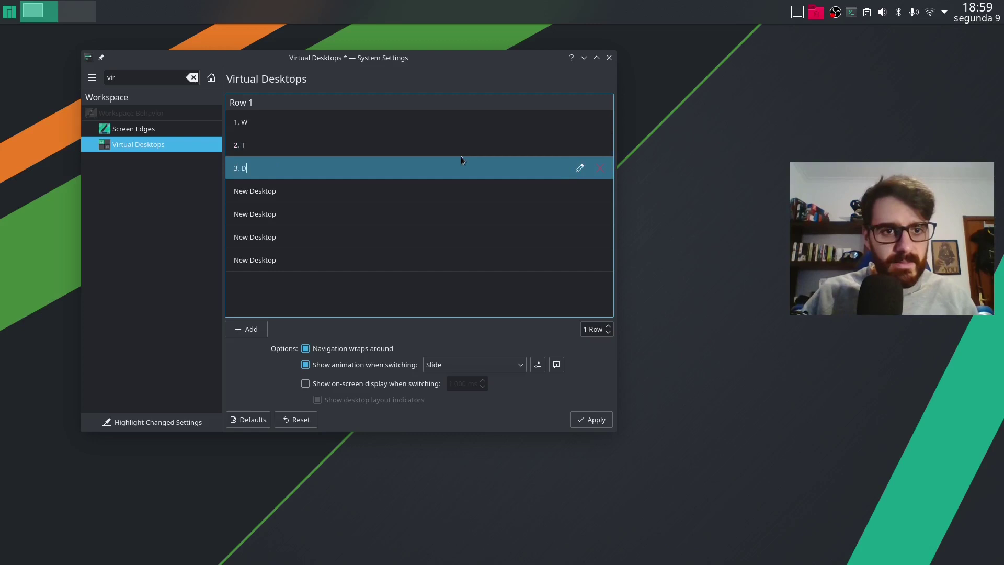
# - Rename desktops four to six 4. M, 5. F and 6. S
pyautogui.click(579, 191)
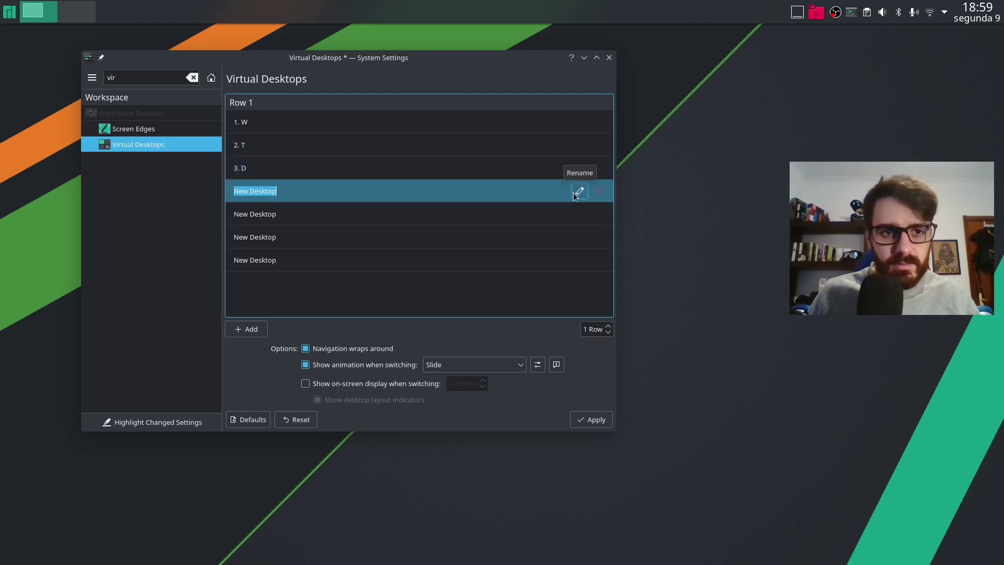
pyautogui.write('4. M')
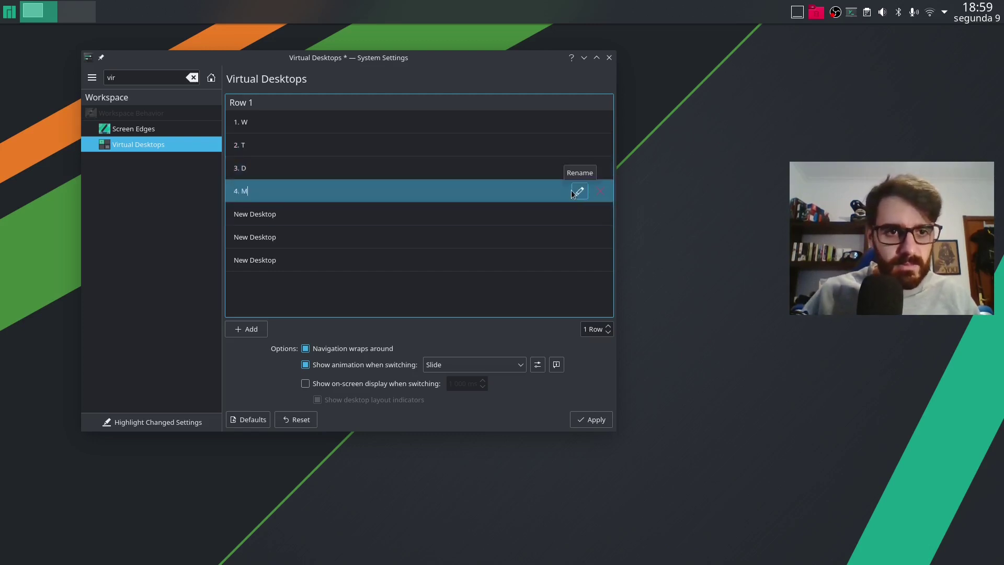
pyautogui.click(579, 213)
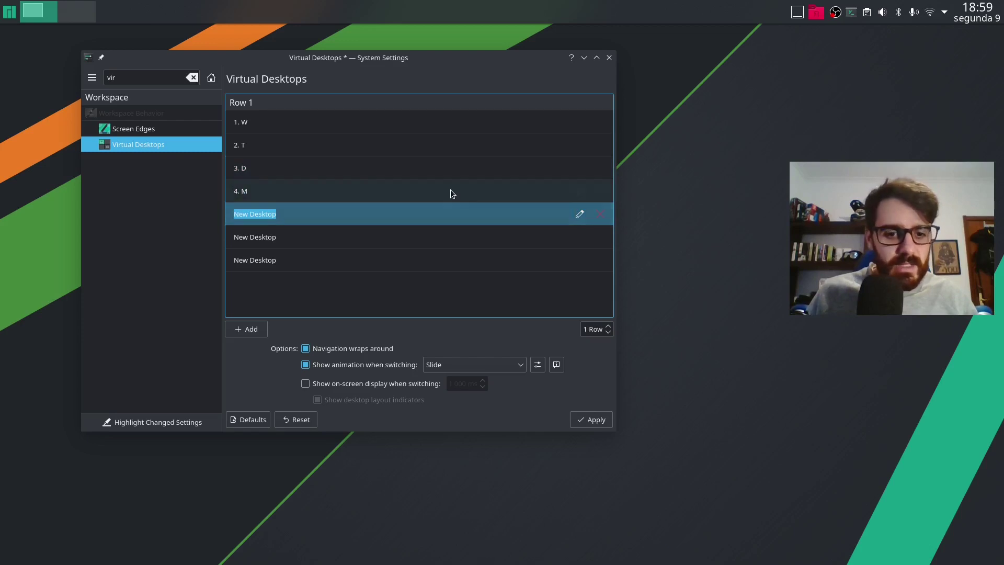
pyautogui.write('5. F')
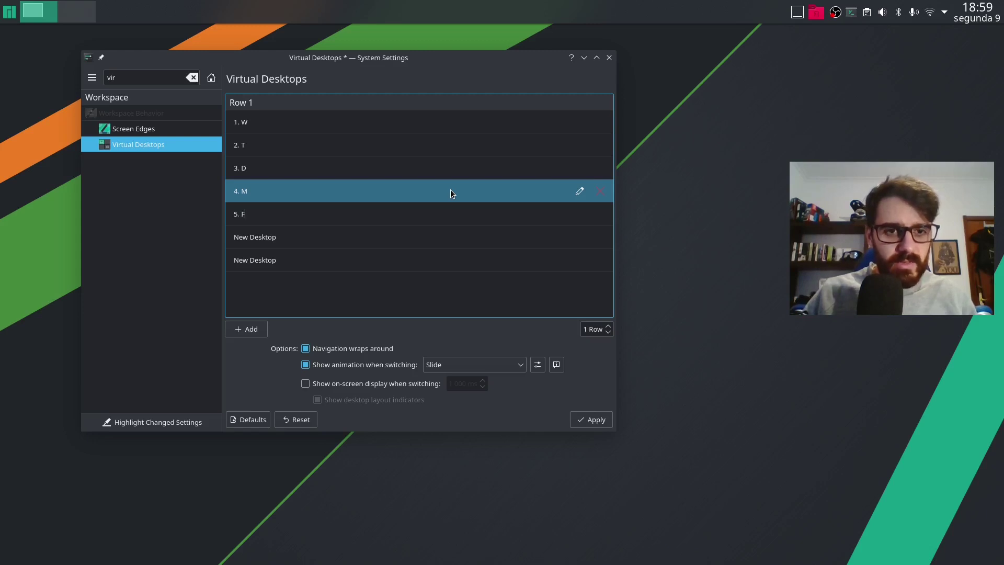
pyautogui.click(579, 237)
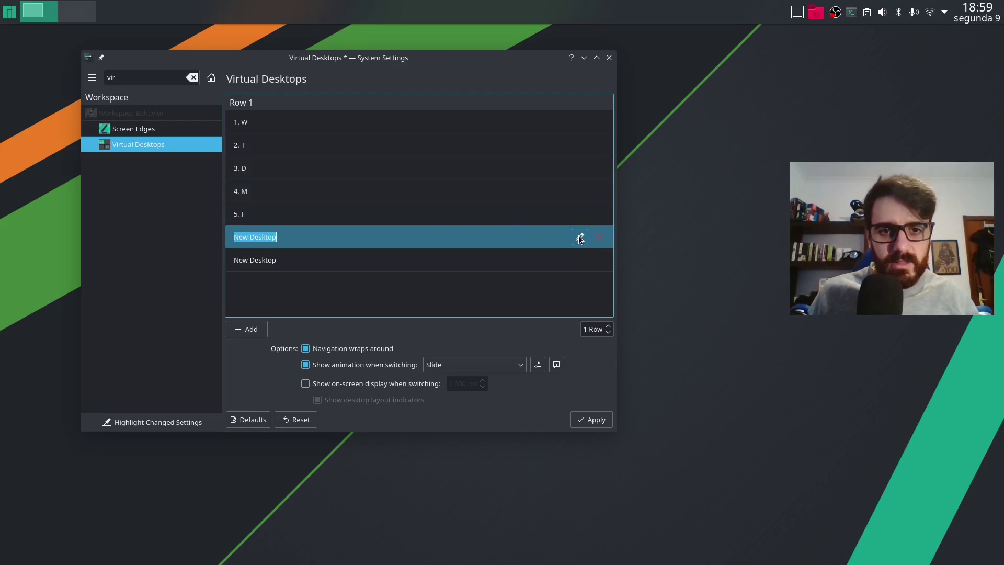
pyautogui.press('BackSpace')
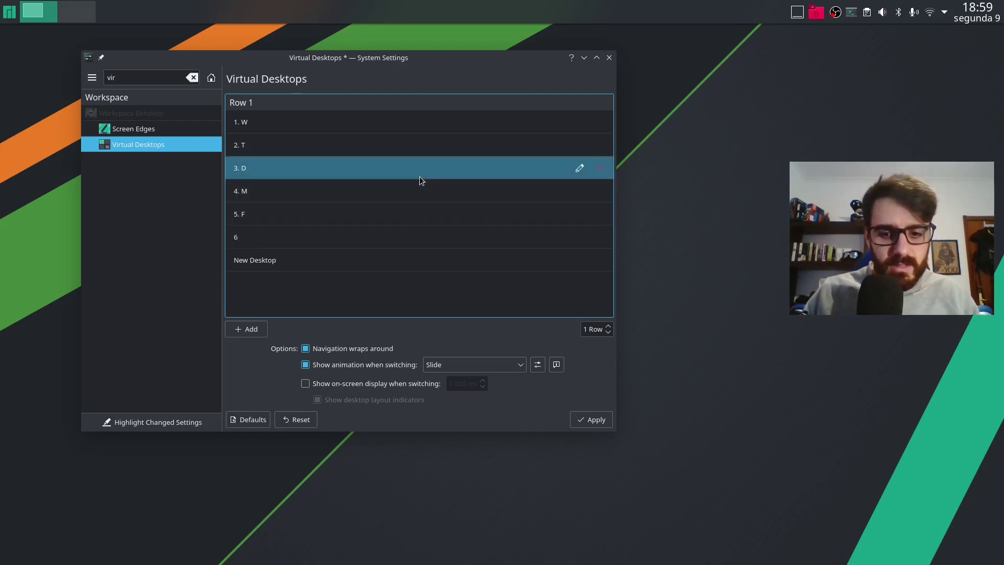
pyautogui.press('Return')
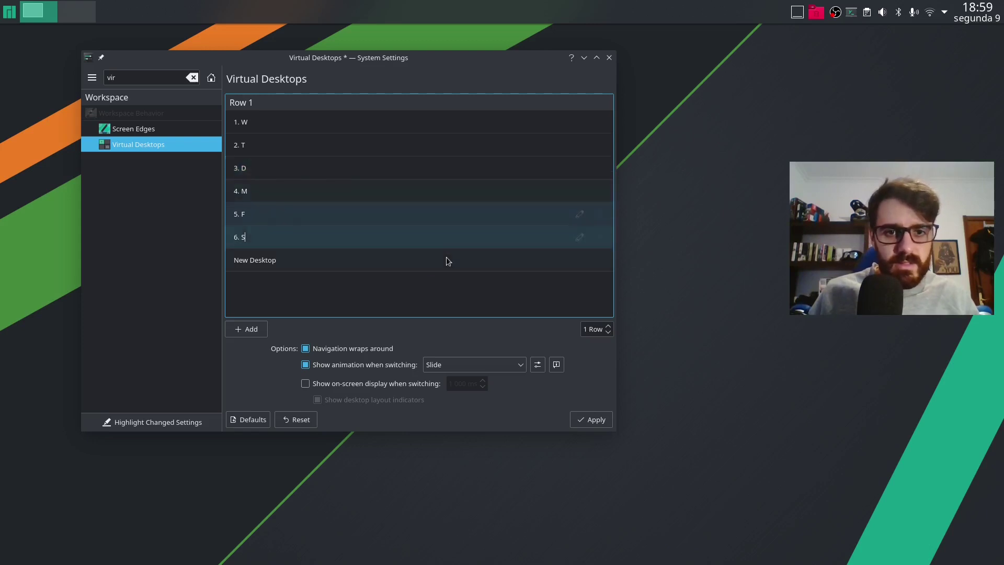
# - Remove the unused seventh desktop and apply the six named desktops
pyautogui.click(600, 259)
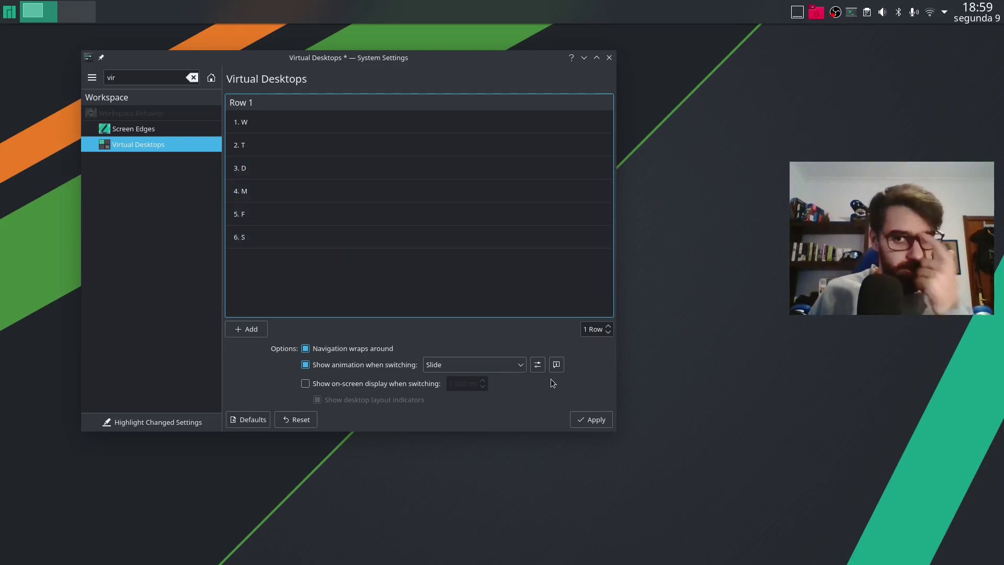
pyautogui.click(591, 420)
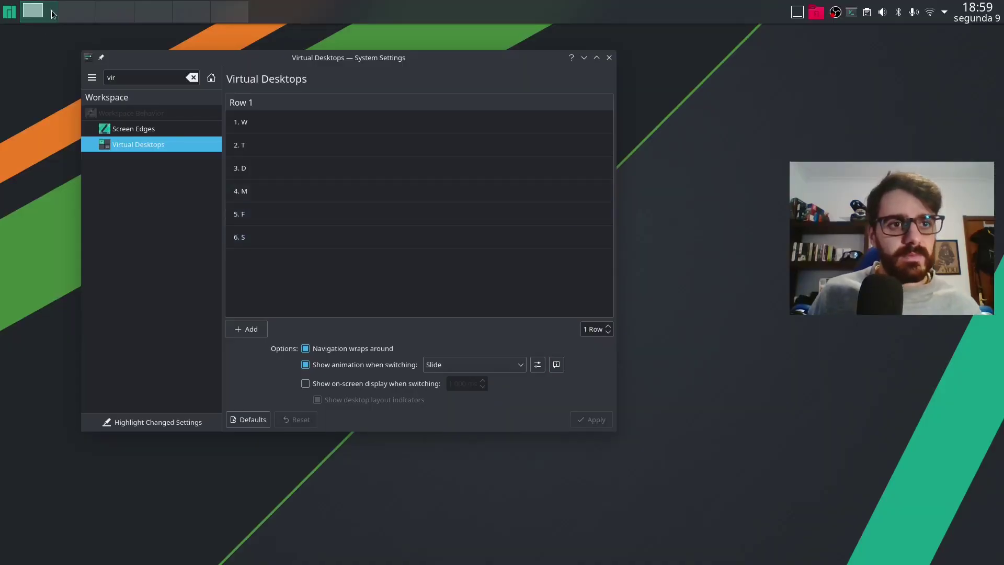
pyautogui.click(305, 268)
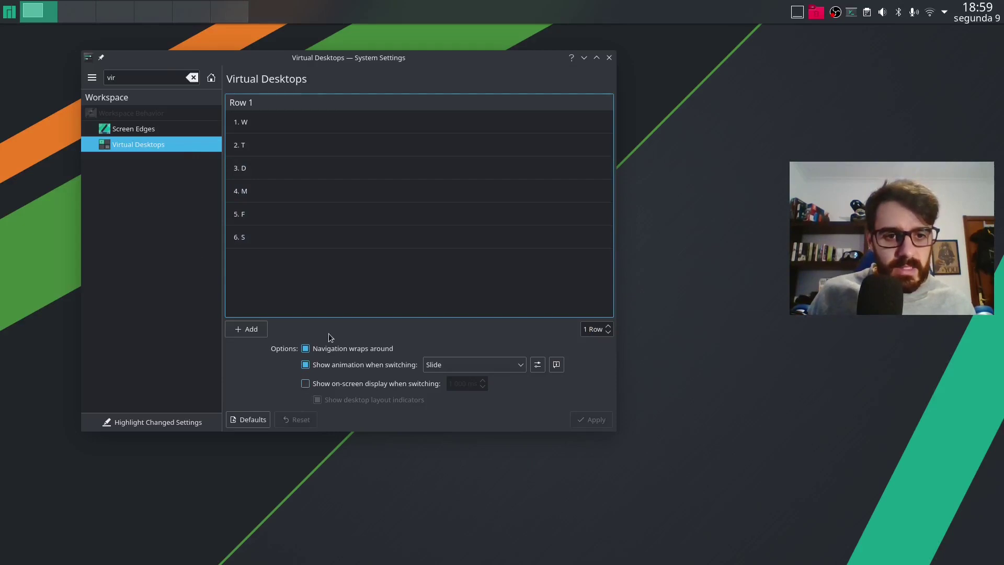
pyautogui.click(141, 179)
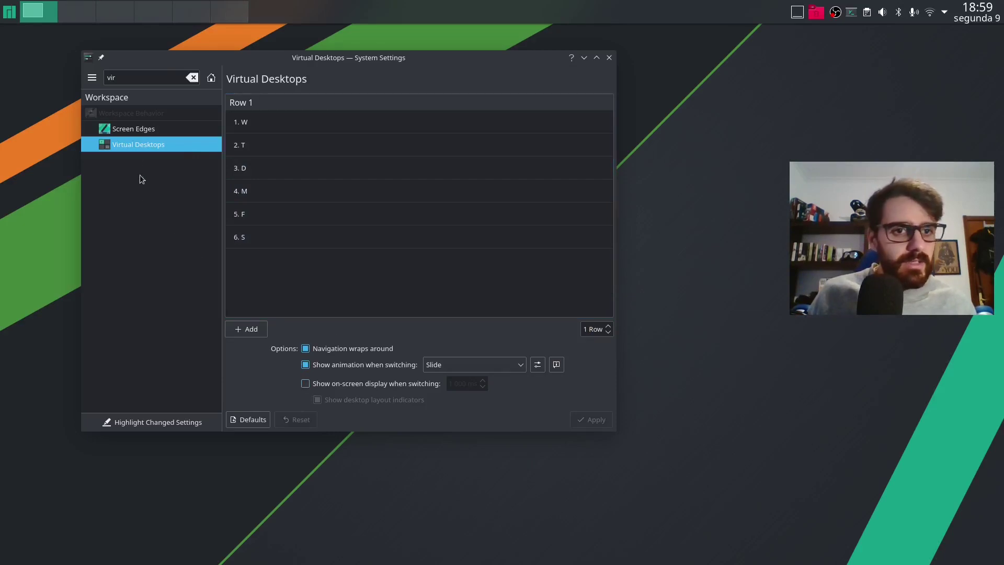
# - In Screen Edges, set the left edge and top-left corner to No Action
pyautogui.click(127, 130)
pyautogui.click(371, 147)
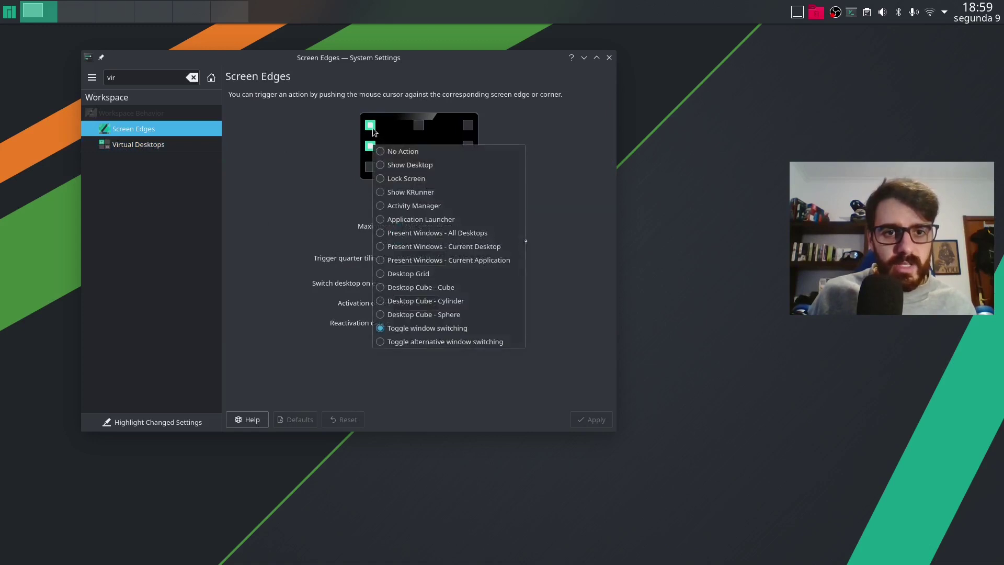
pyautogui.click(423, 329)
pyautogui.click(371, 147)
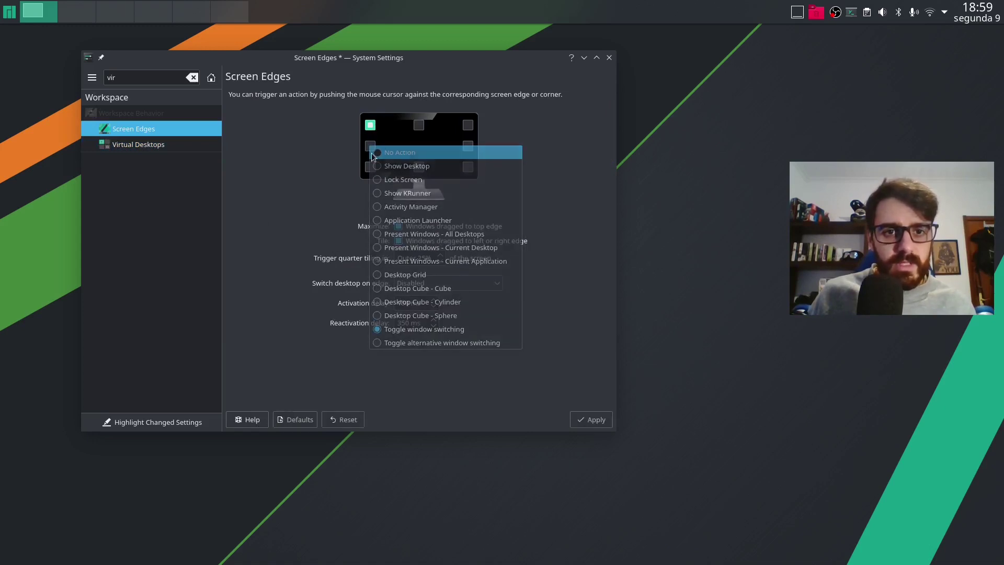
pyautogui.click(373, 152)
pyautogui.click(370, 124)
pyautogui.click(379, 130)
# - Give the bottom-right corner an action, set activation delay to 50 ms and apply
pyautogui.click(467, 167)
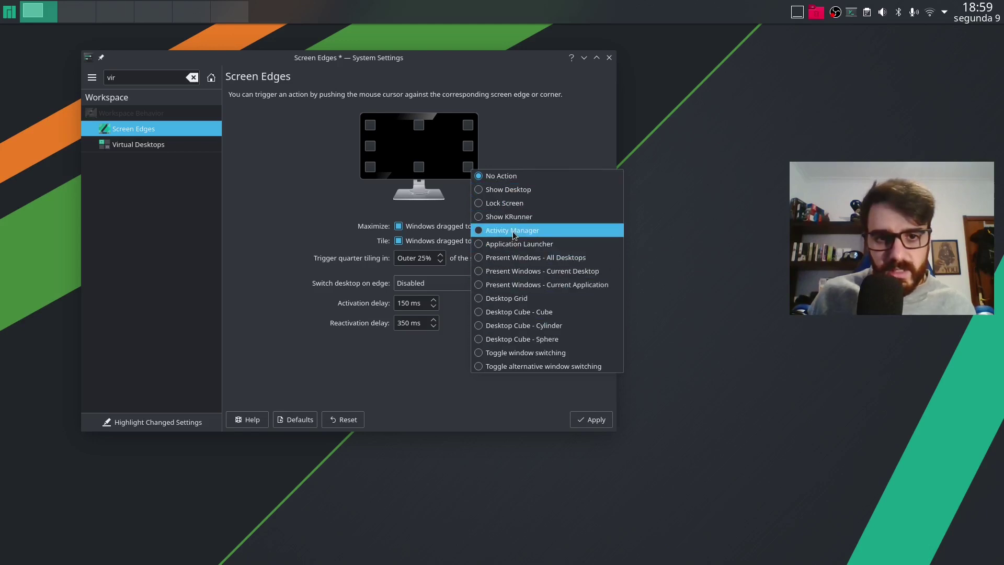
pyautogui.click(511, 298)
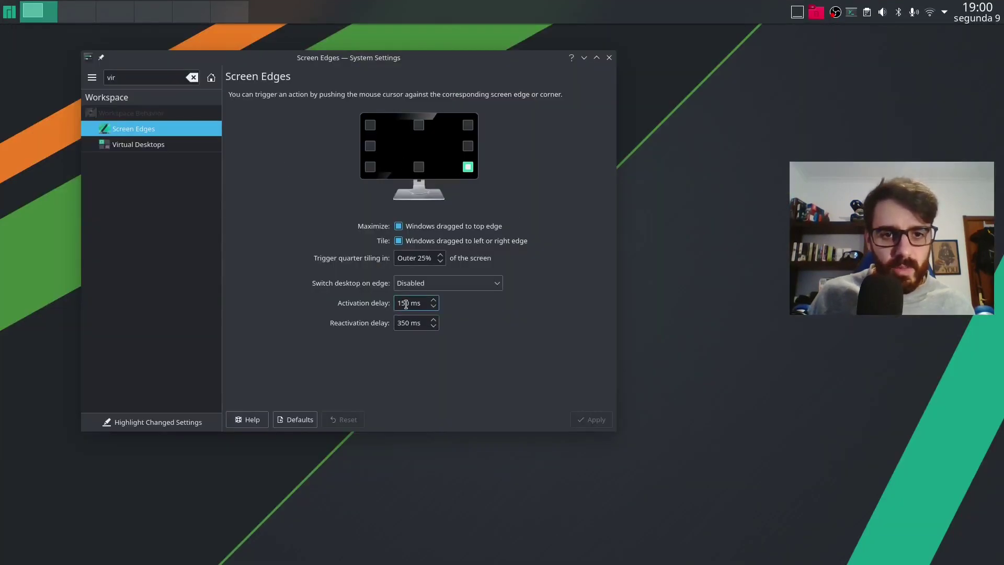
pyautogui.doubleClick(406, 304)
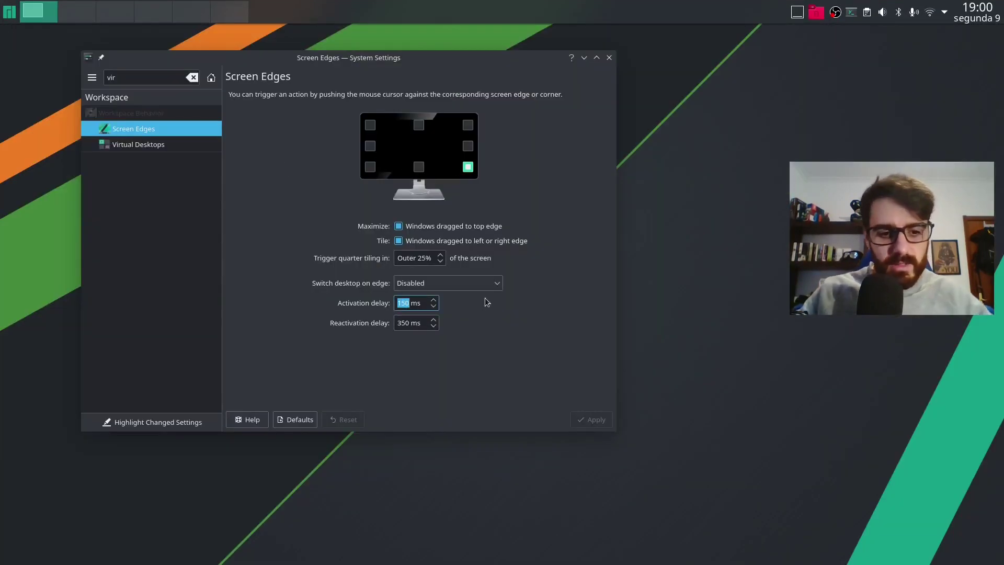
pyautogui.write('50')
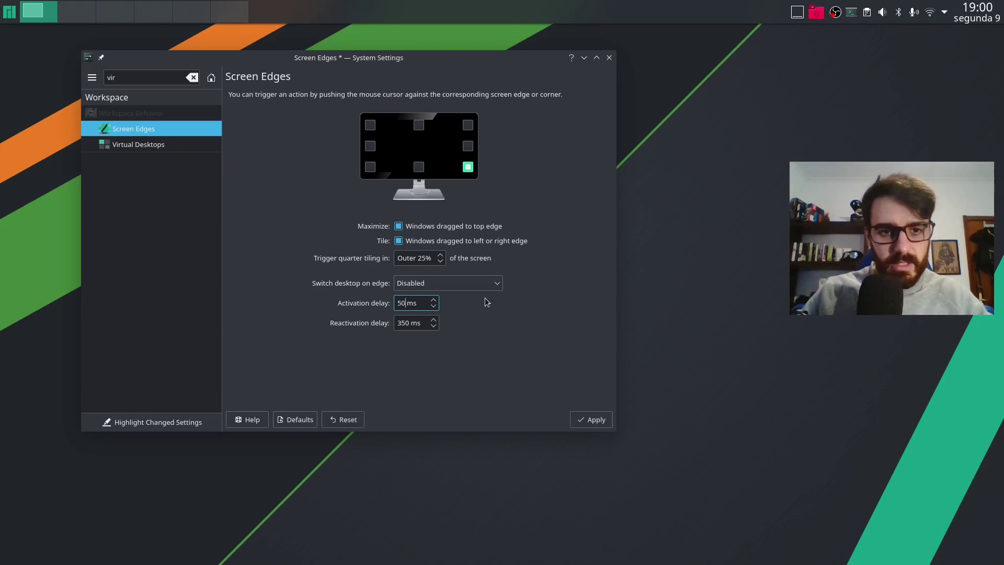
pyautogui.doubleClick(399, 322)
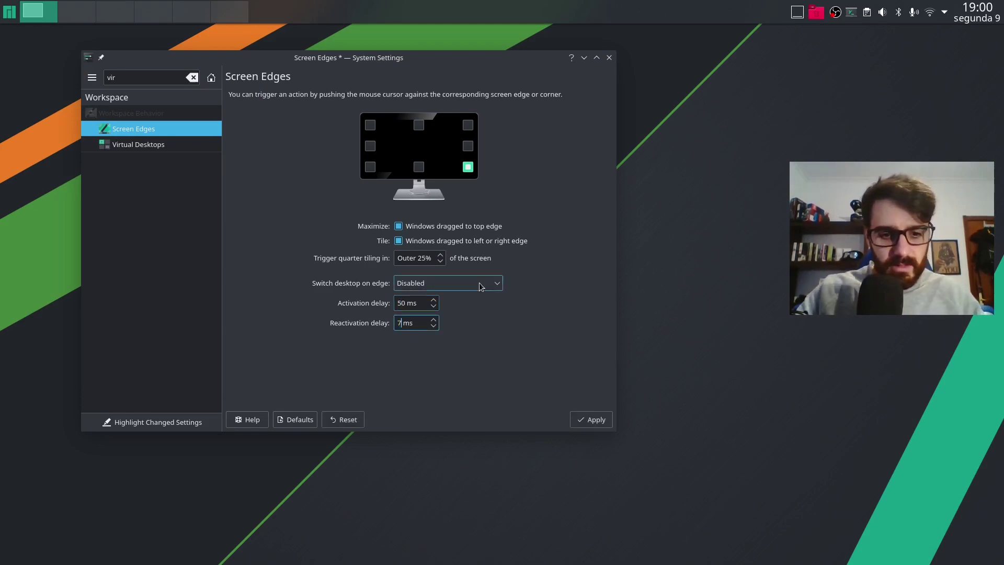
pyautogui.click(596, 419)
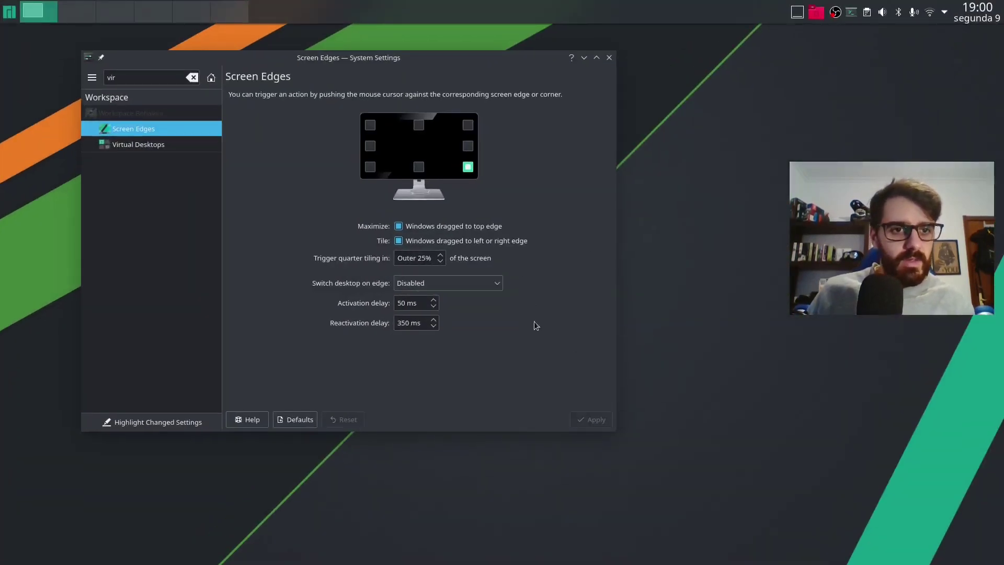
# - Search 'kwin', open KWin Scripts and launch Get New Scripts
pyautogui.click(193, 78)
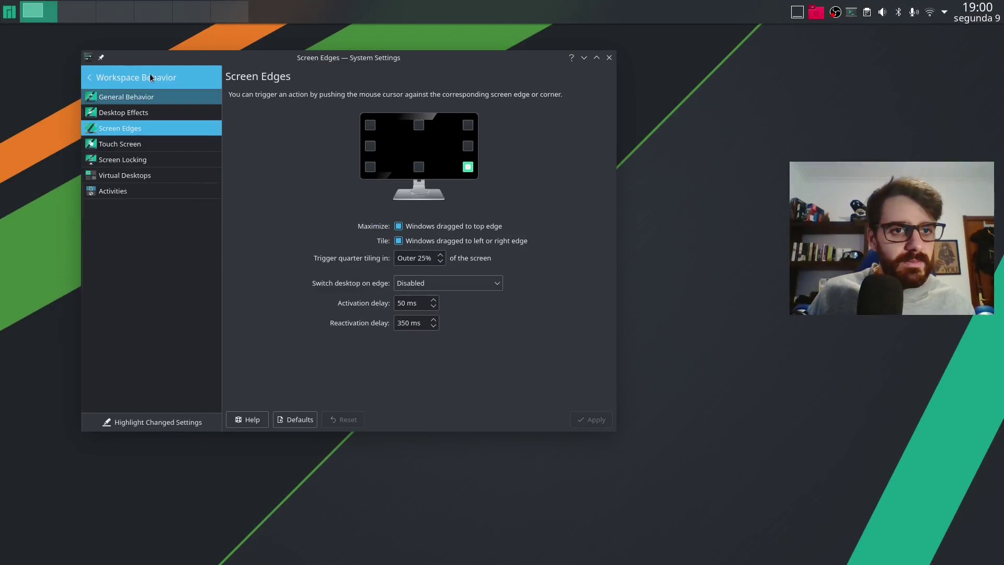
pyautogui.click(108, 80)
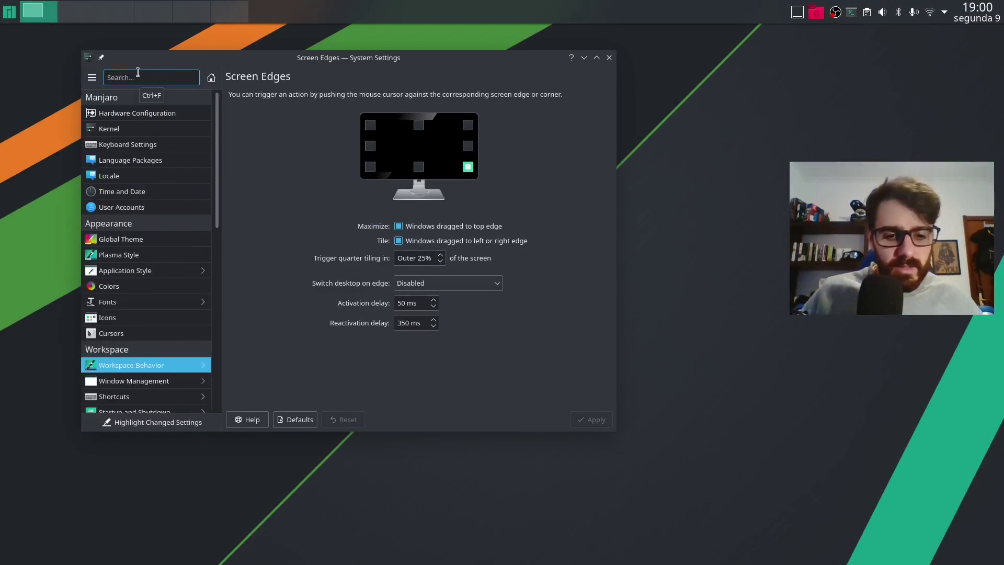
pyautogui.write('kwin')
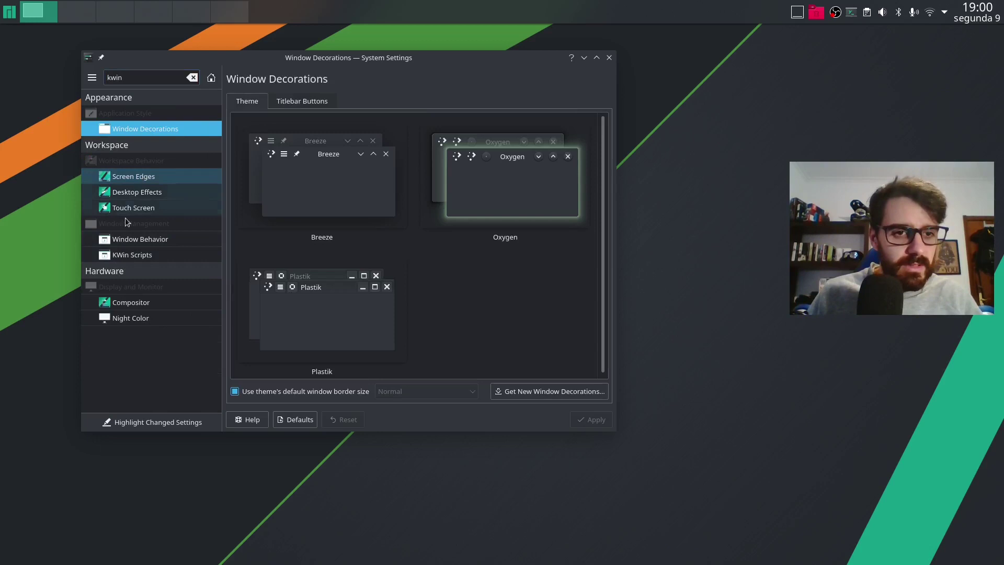
pyautogui.click(121, 256)
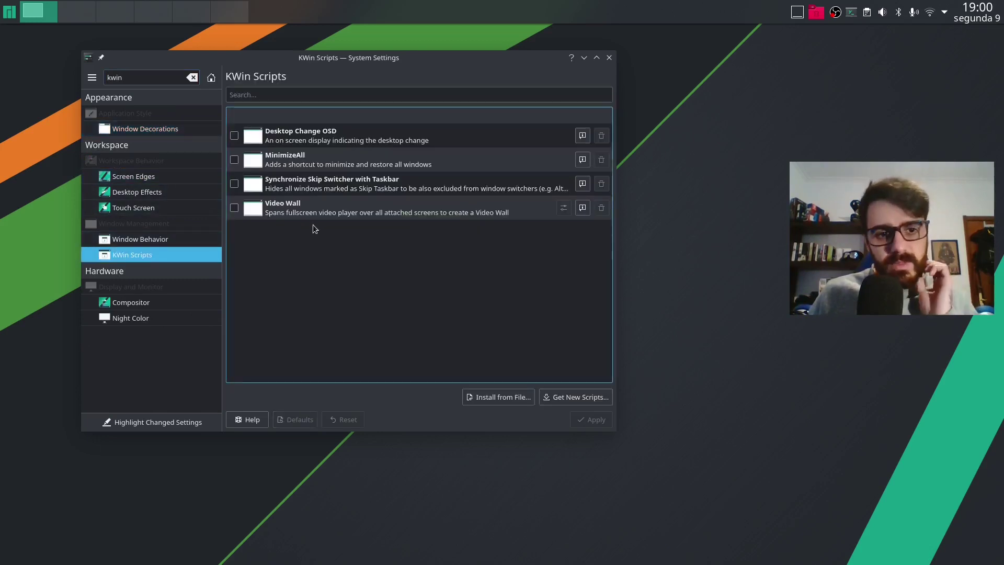
pyautogui.click(562, 398)
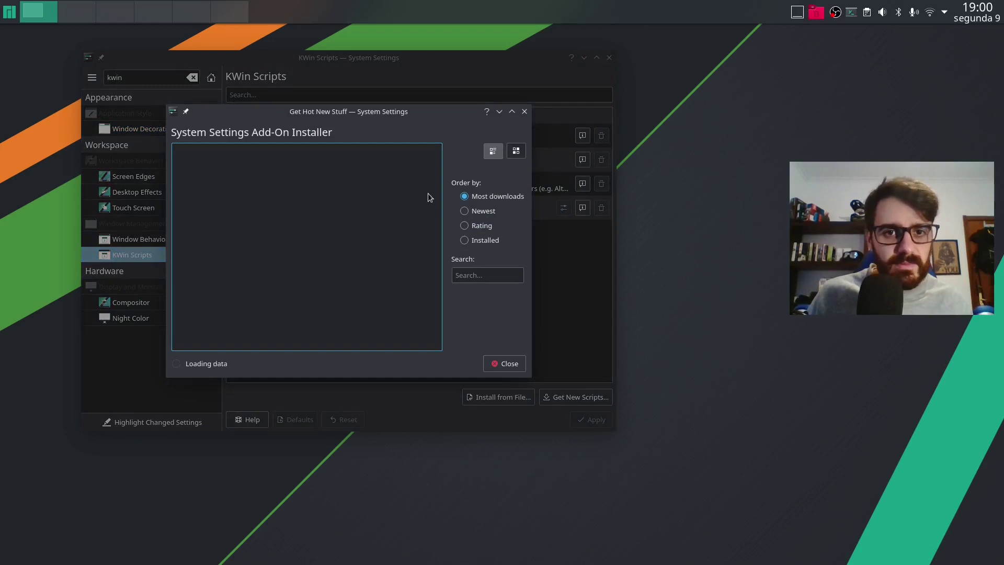
# - Search the add-ons for 'til', install the Krohnkite tiling script, and close the installer
pyautogui.click(478, 278)
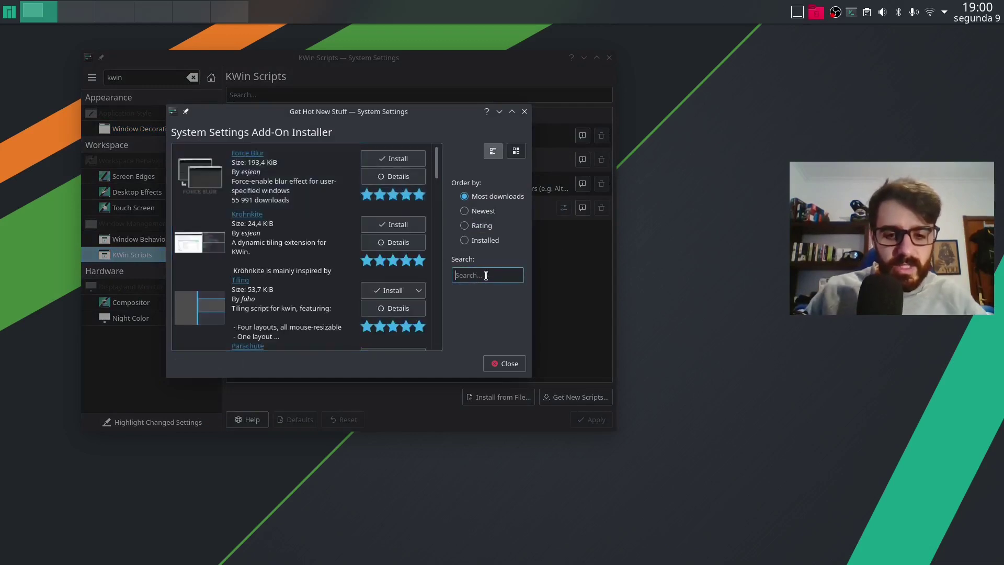
pyautogui.write('til')
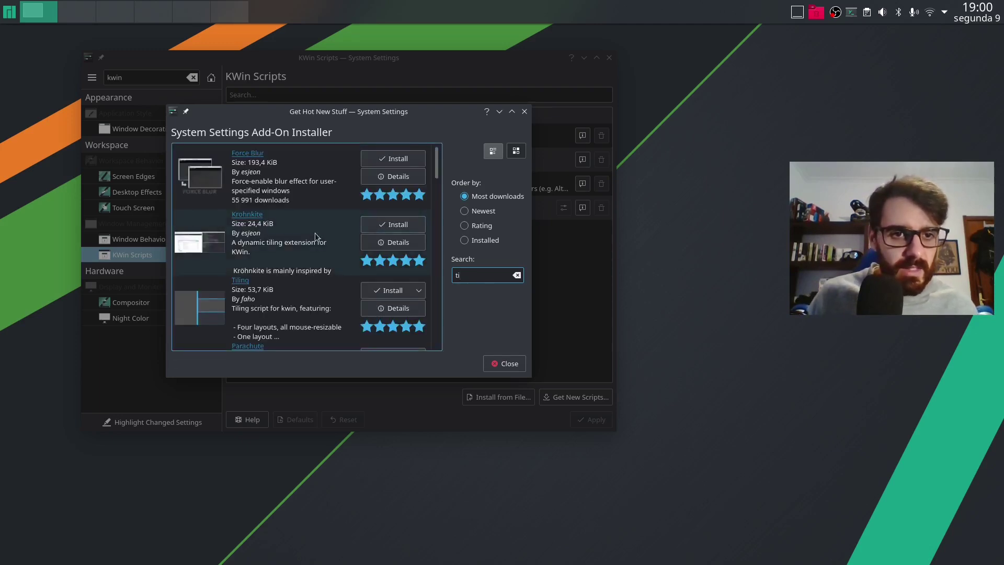
pyautogui.click(303, 239)
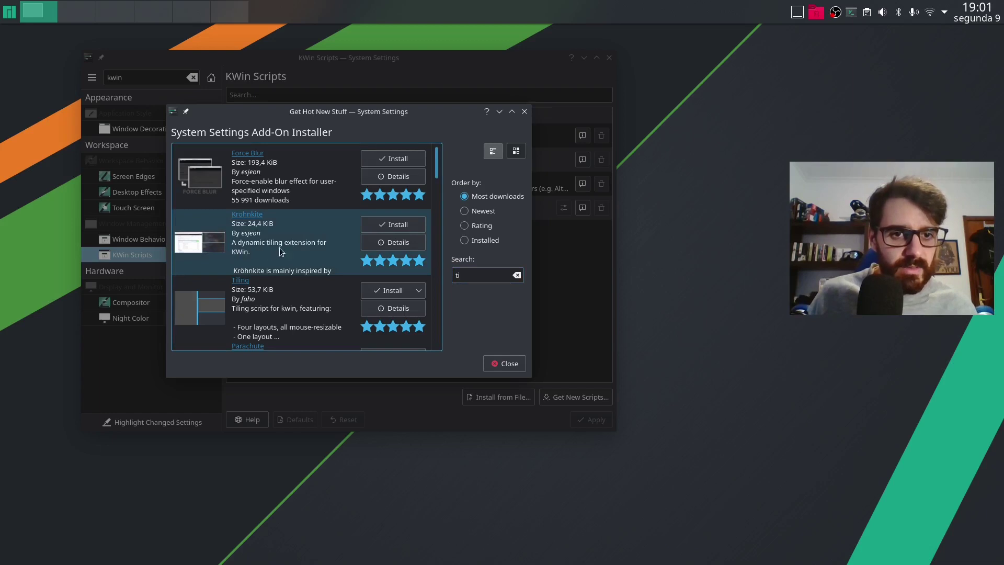
pyautogui.click(281, 252)
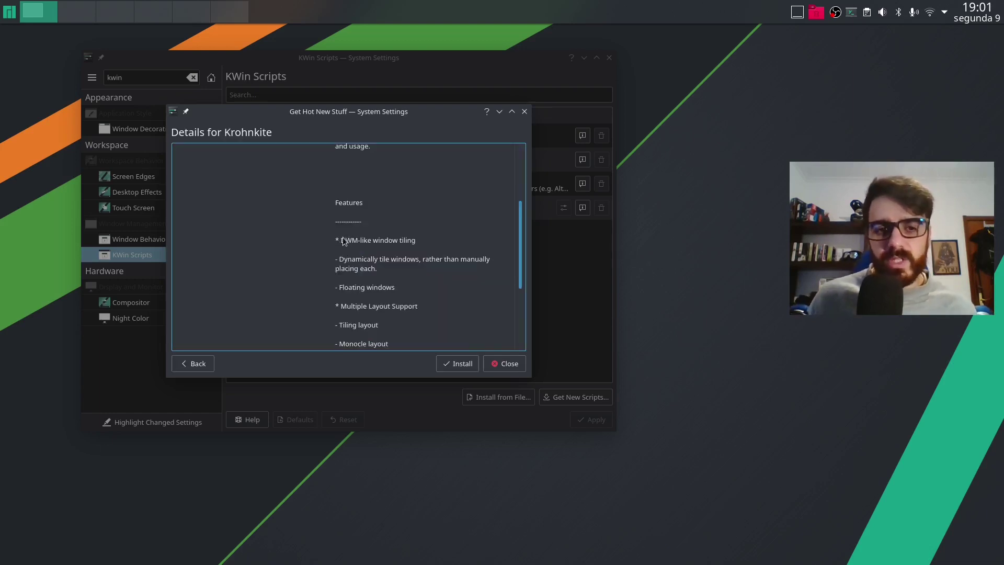
pyautogui.scroll(2, 366, 238)
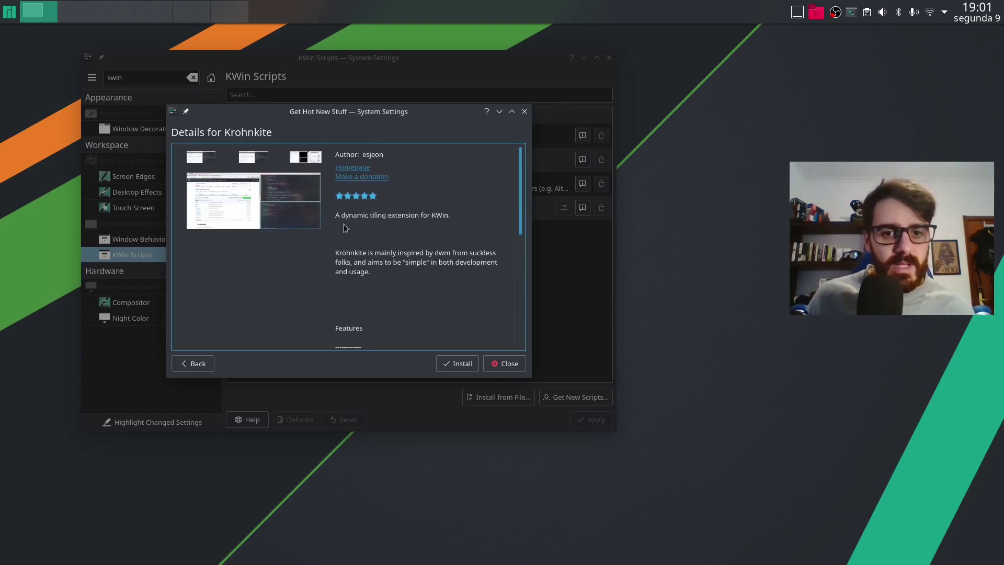
pyautogui.click(457, 363)
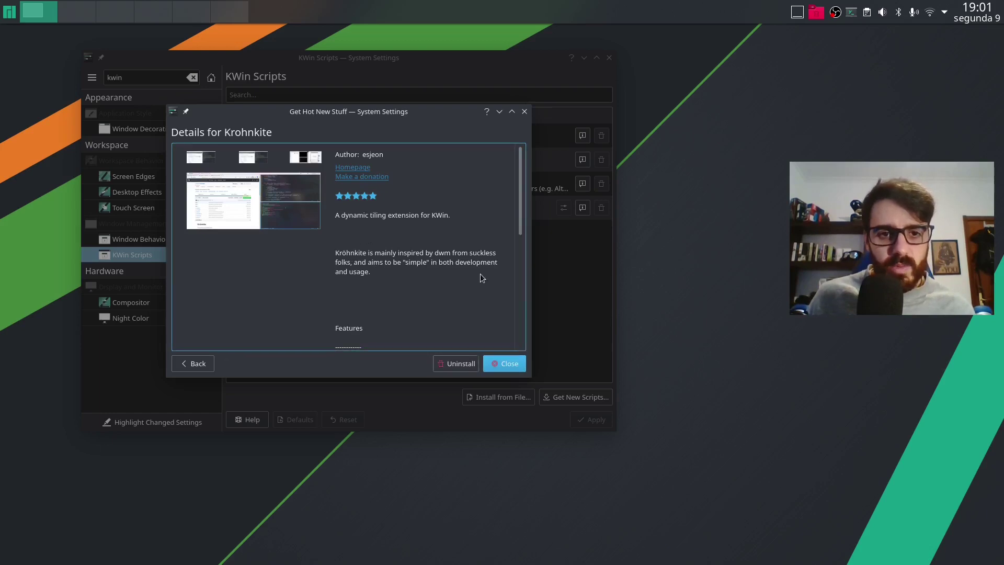
pyautogui.click(505, 364)
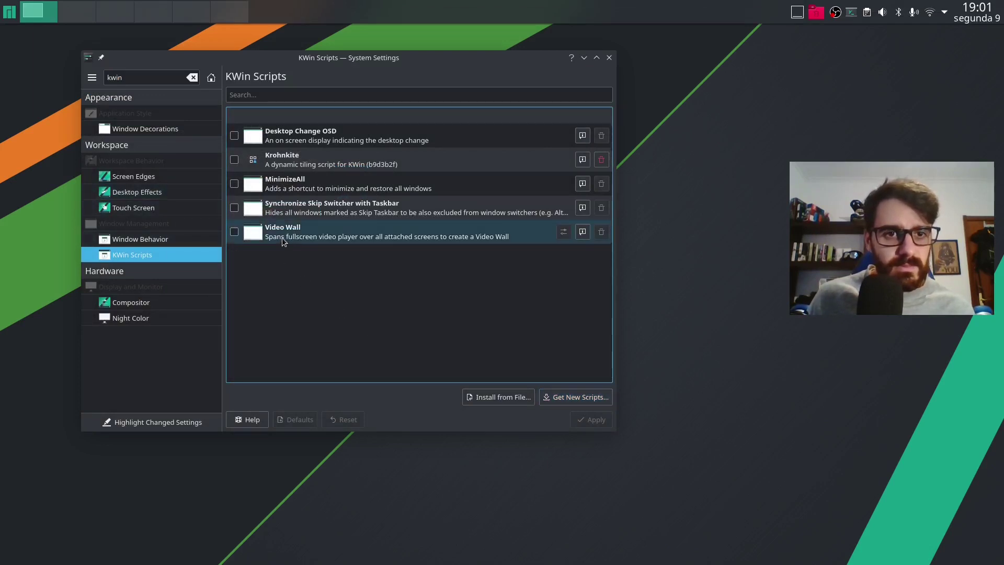
# - Enable and apply the Krohnkite script, then clear the 'kwin' sidebar search filter
pyautogui.click(234, 159)
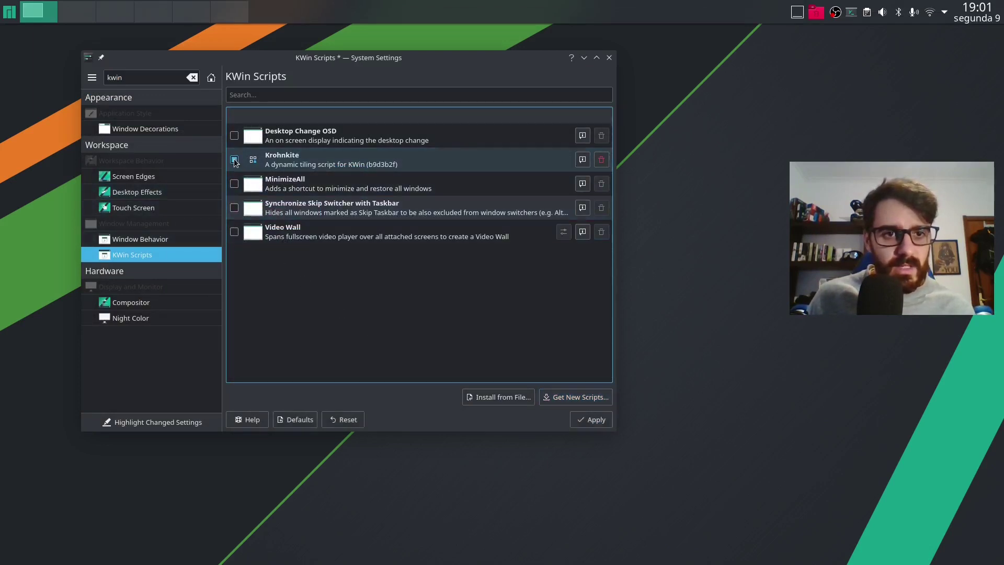
pyautogui.click(590, 419)
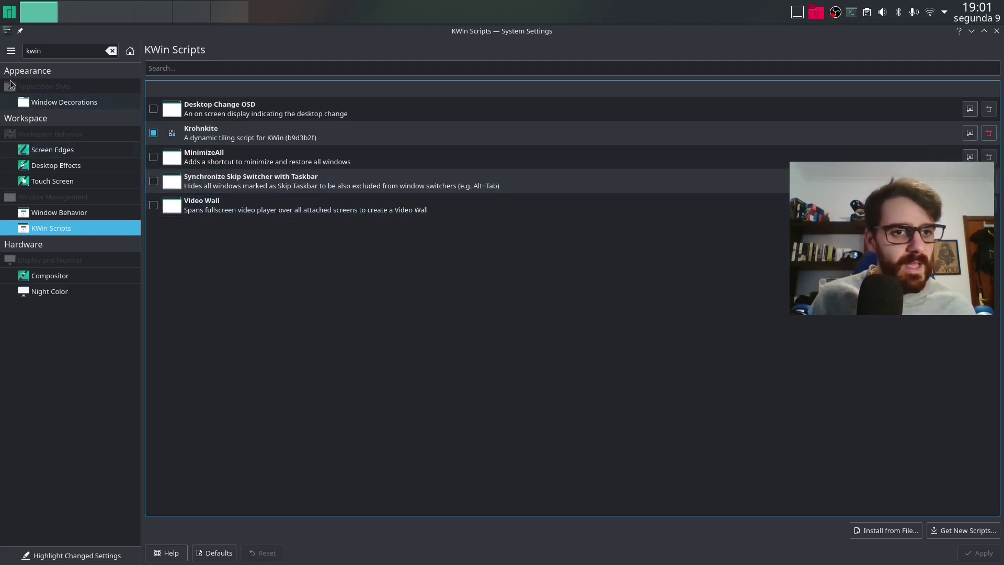
pyautogui.doubleClick(55, 52)
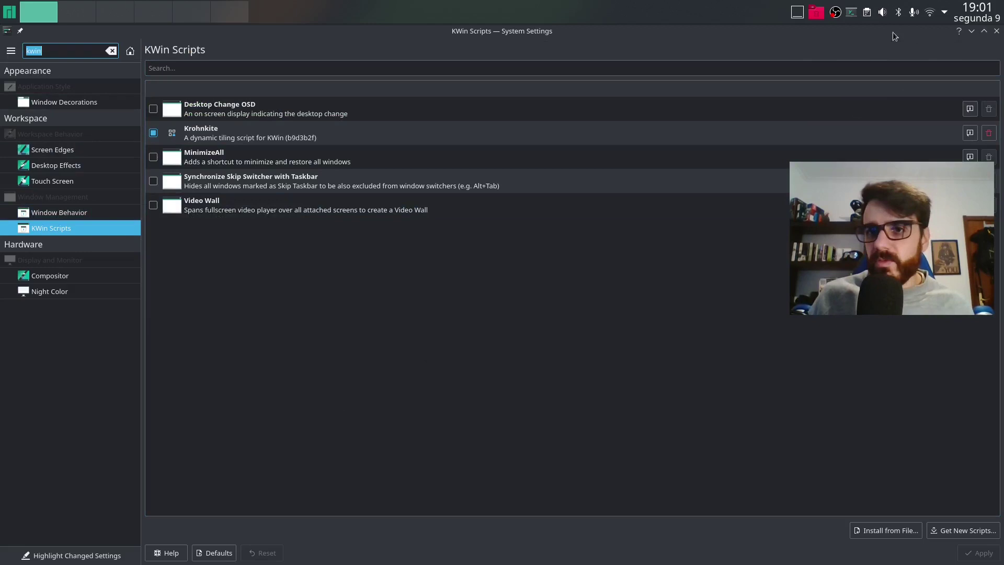
pyautogui.press('BackSpace')
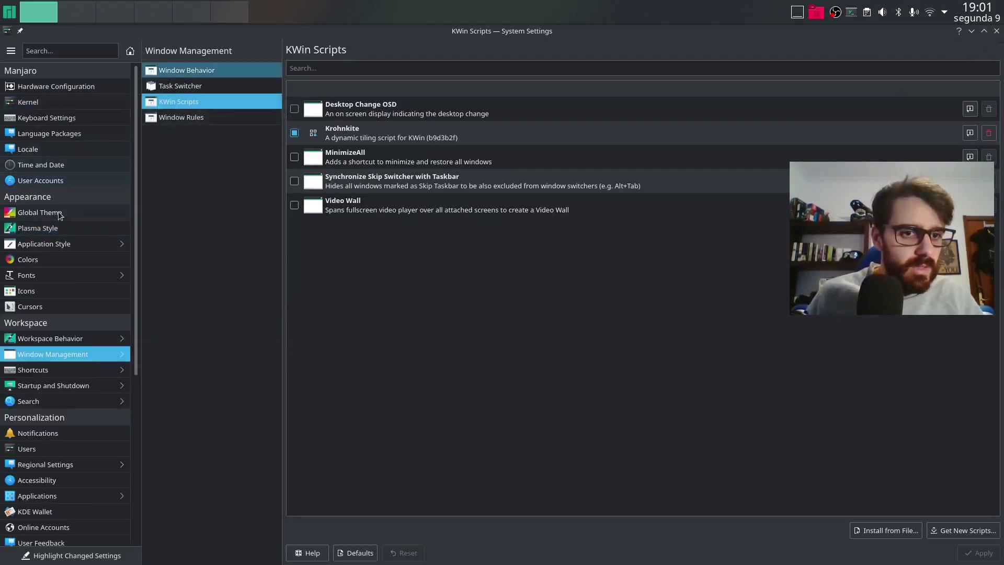
# - Search 'window' and apply the Breeze theme on the Window Decorations page
pyautogui.moveTo(64, 277)
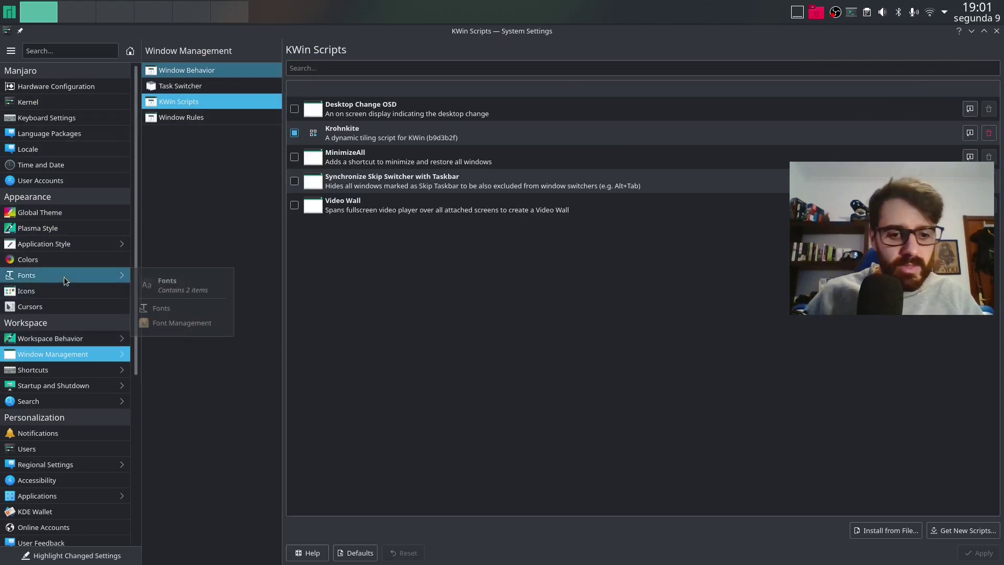
pyautogui.click(40, 50)
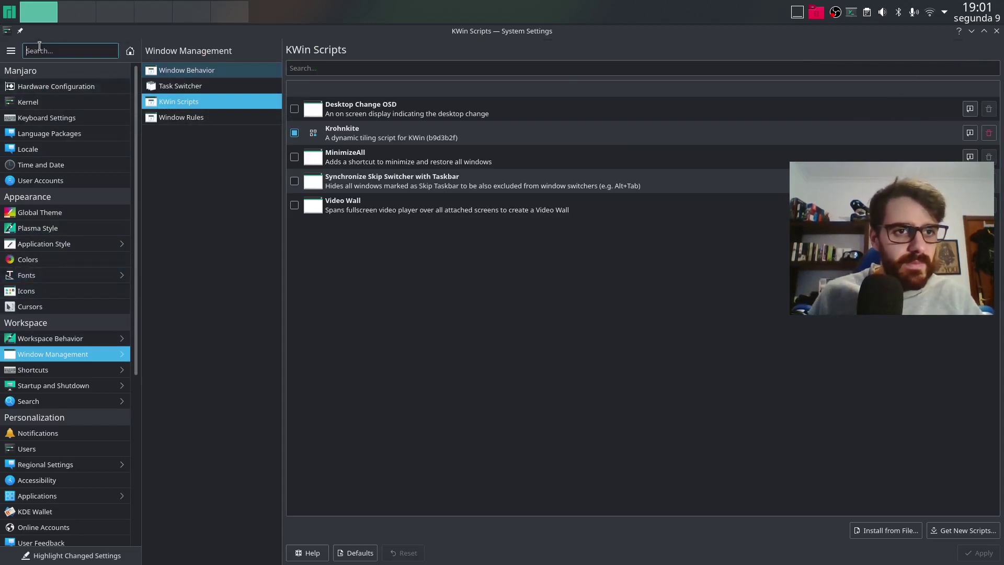
pyautogui.write('wind')
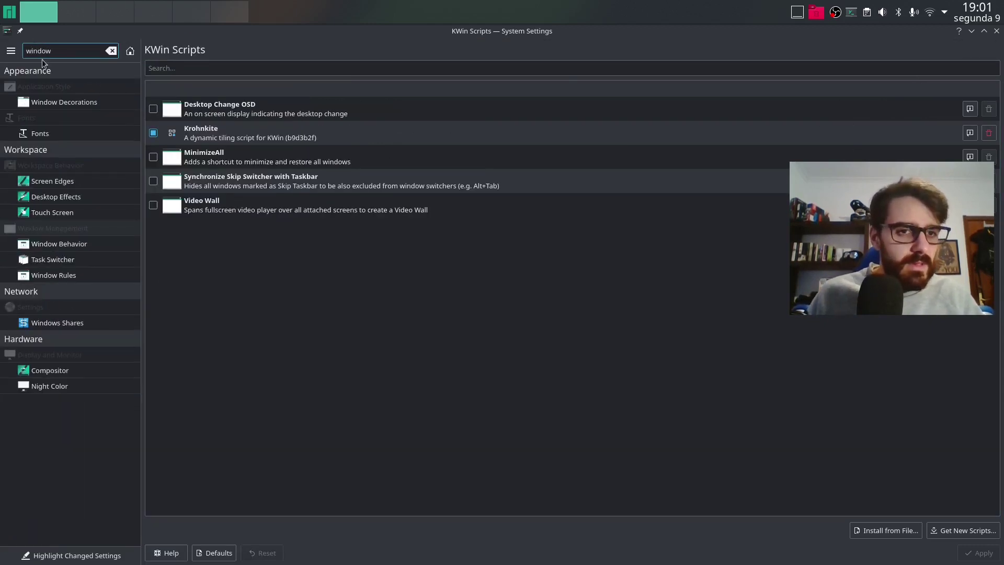
pyautogui.write('ow')
pyautogui.click(47, 101)
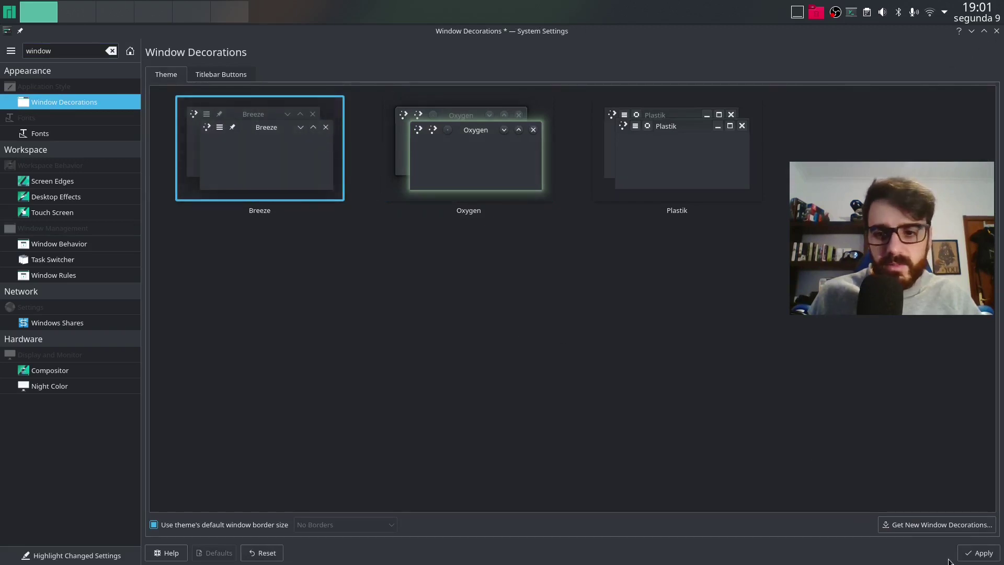
pyautogui.click(970, 554)
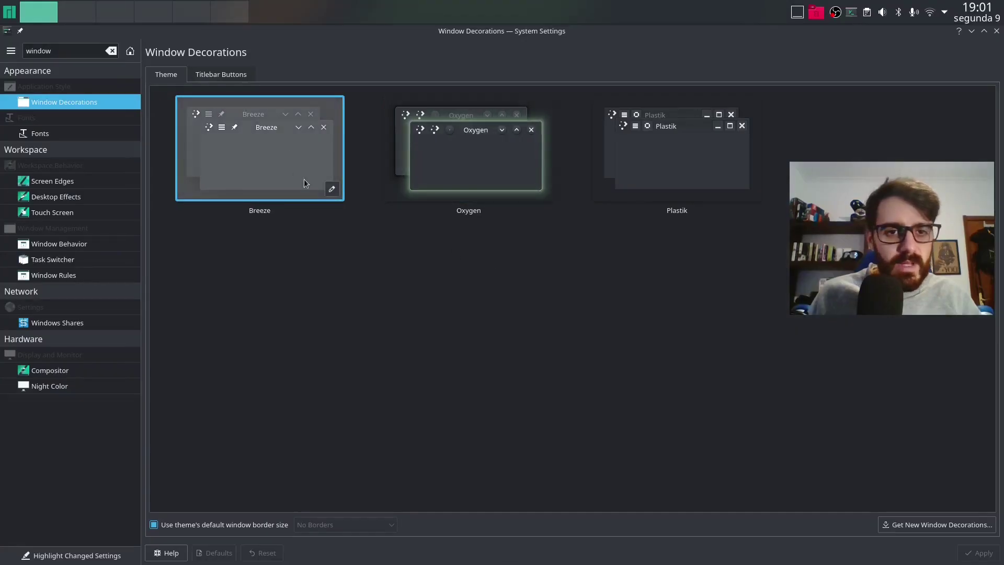
# - In Breeze's own settings, add a new window-specific override
pyautogui.click(330, 189)
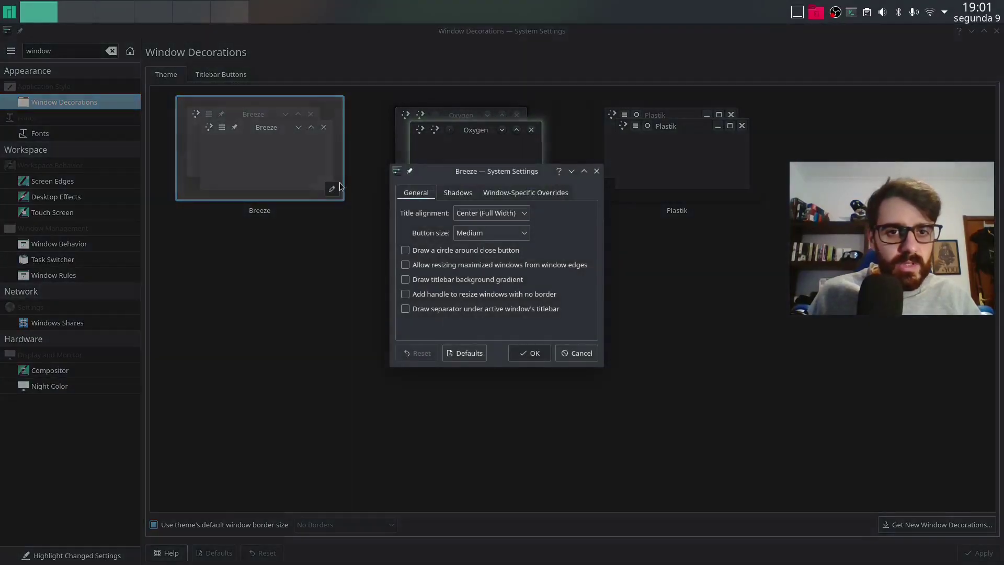
pyautogui.click(460, 193)
pyautogui.click(523, 192)
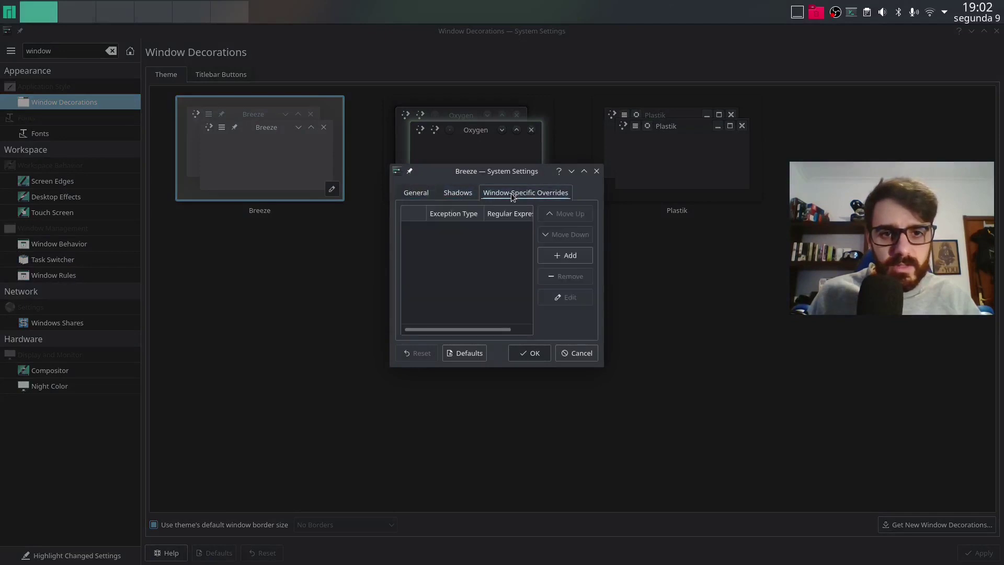
pyautogui.click(563, 260)
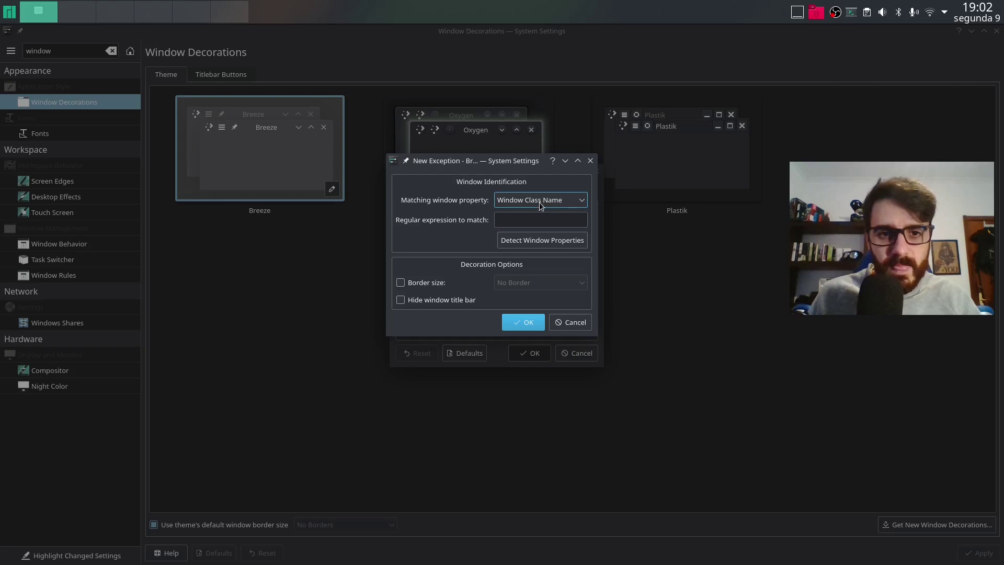
# - Make the override match all window classes with regex '.*', hide the title bar, and save
pyautogui.click(518, 219)
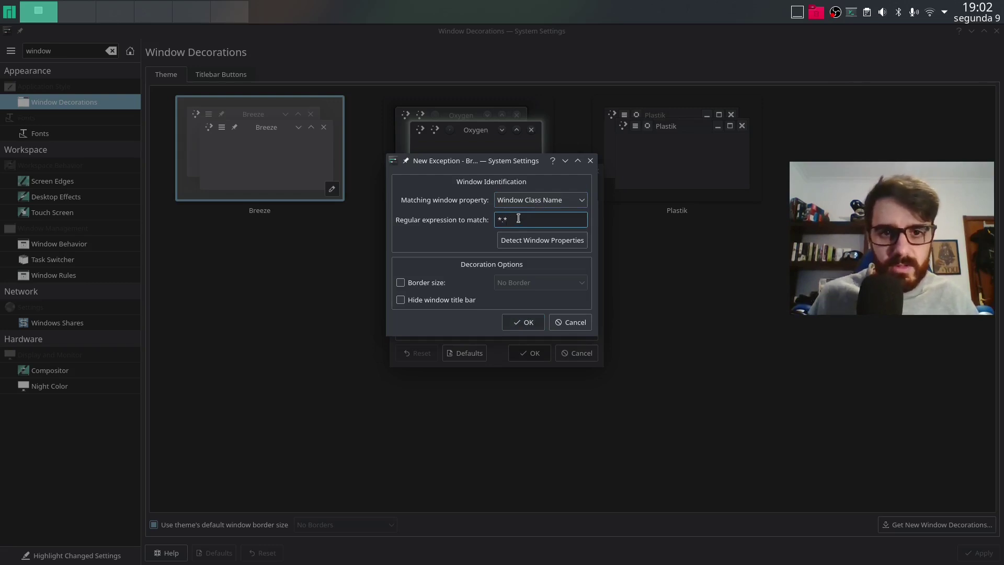
pyautogui.click(415, 301)
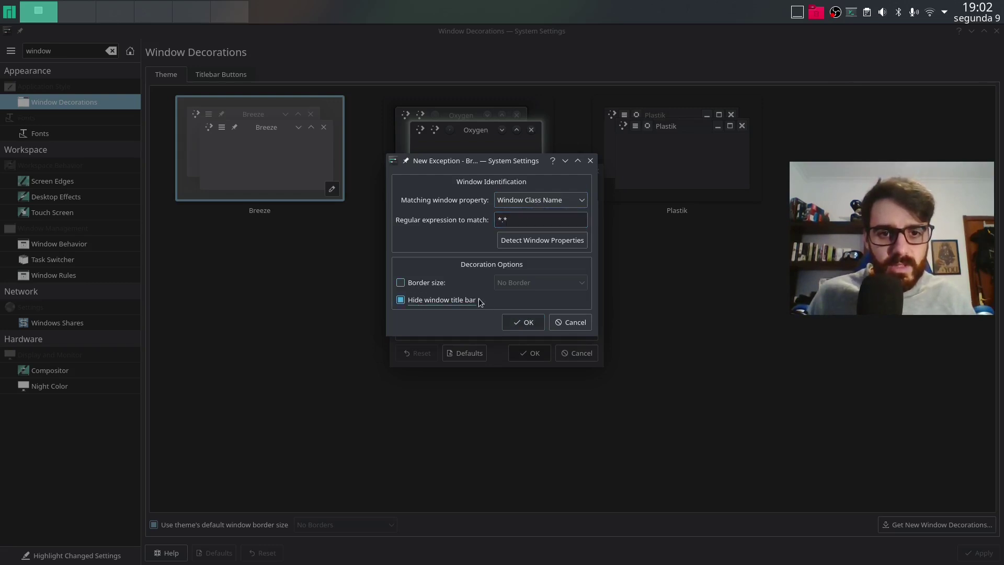
pyautogui.click(520, 321)
pyautogui.click(555, 272)
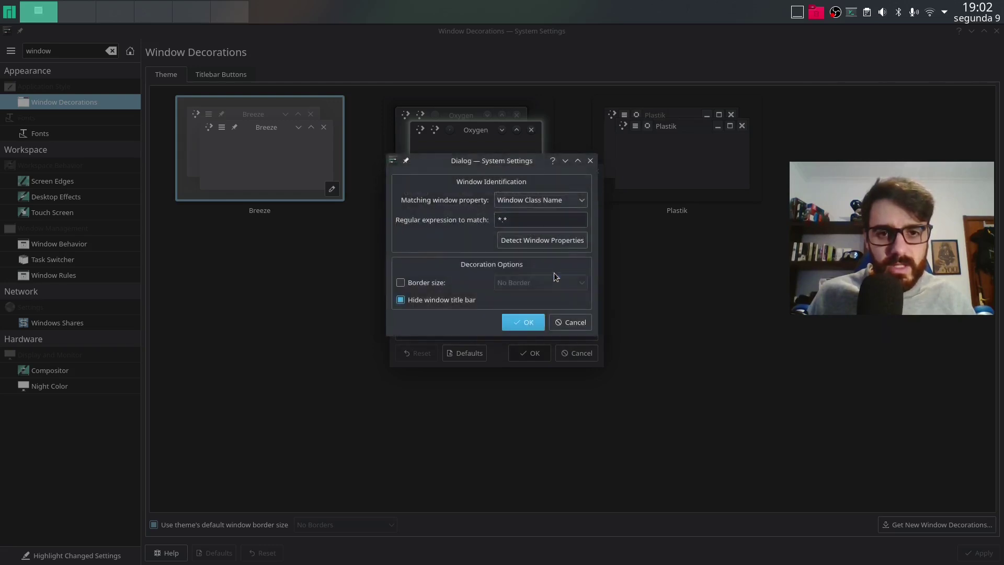
pyautogui.click(500, 220)
pyautogui.write('*')
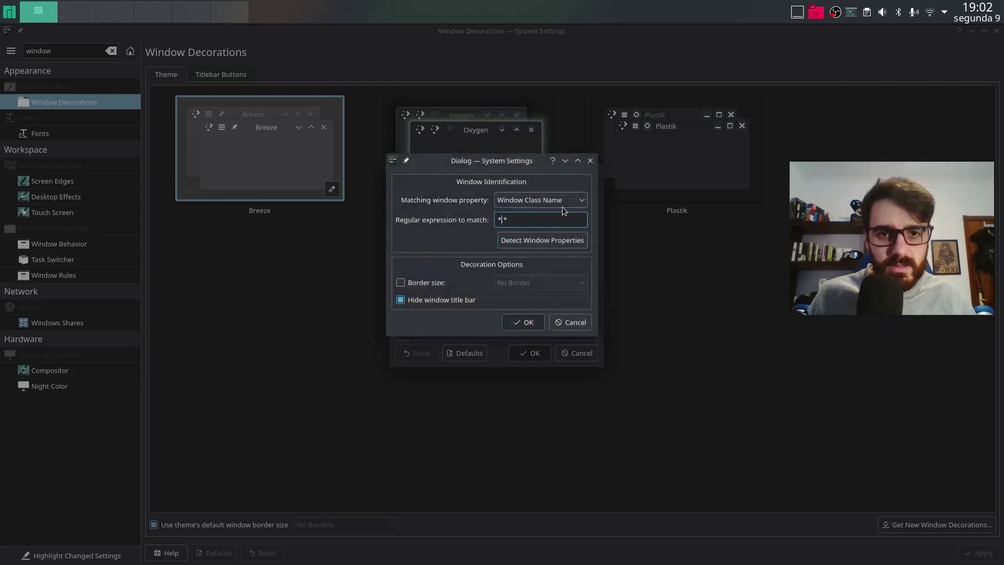
pyautogui.press('BackSpace')
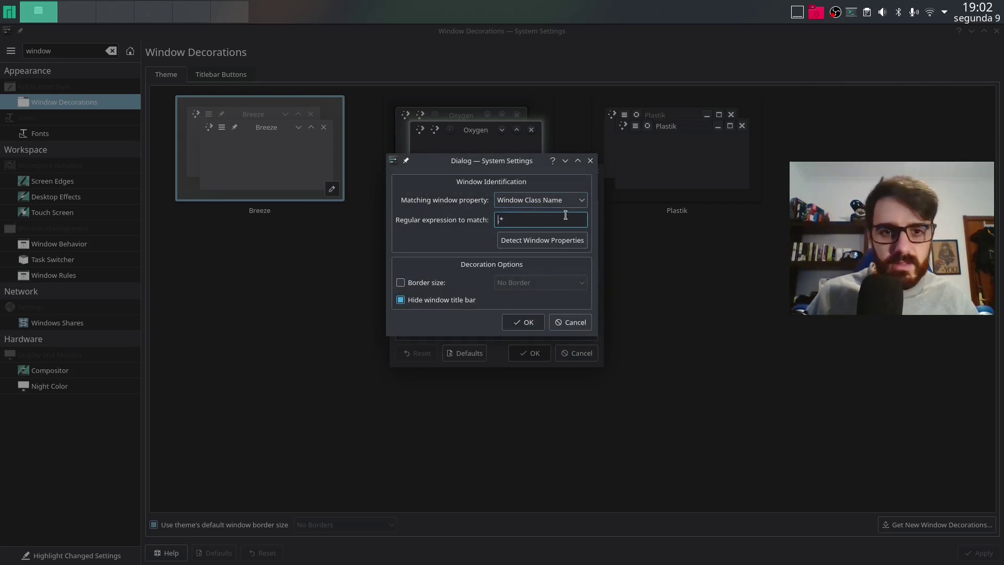
pyautogui.click(517, 324)
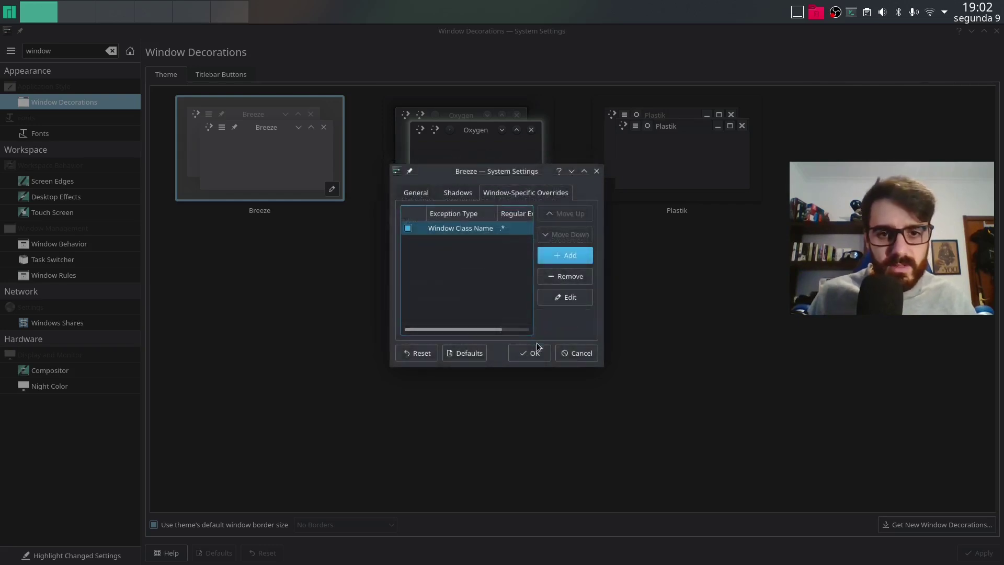
pyautogui.click(542, 356)
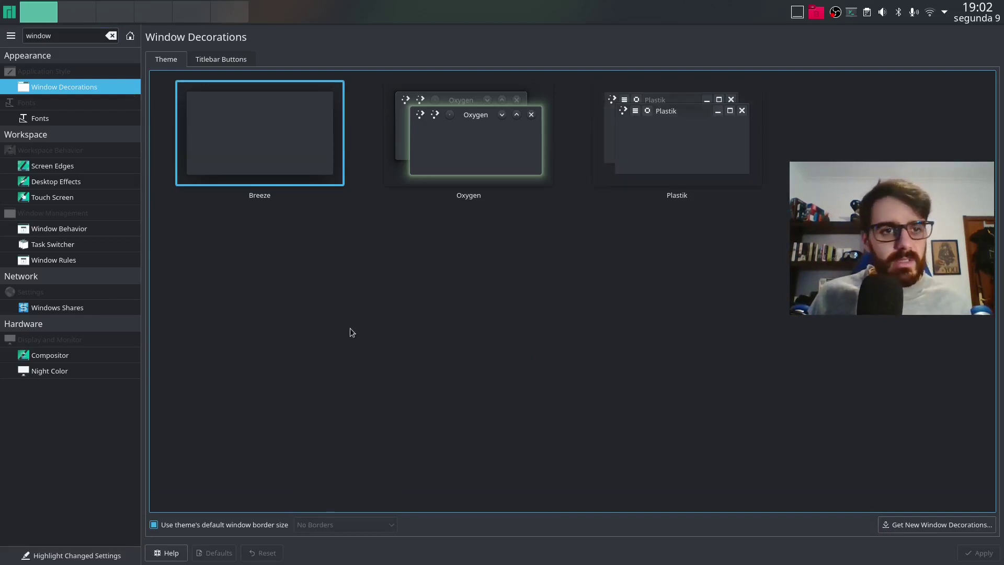
# - Clear the 'window' settings search, then enter and leave panel edit mode
pyautogui.doubleClick(79, 37)
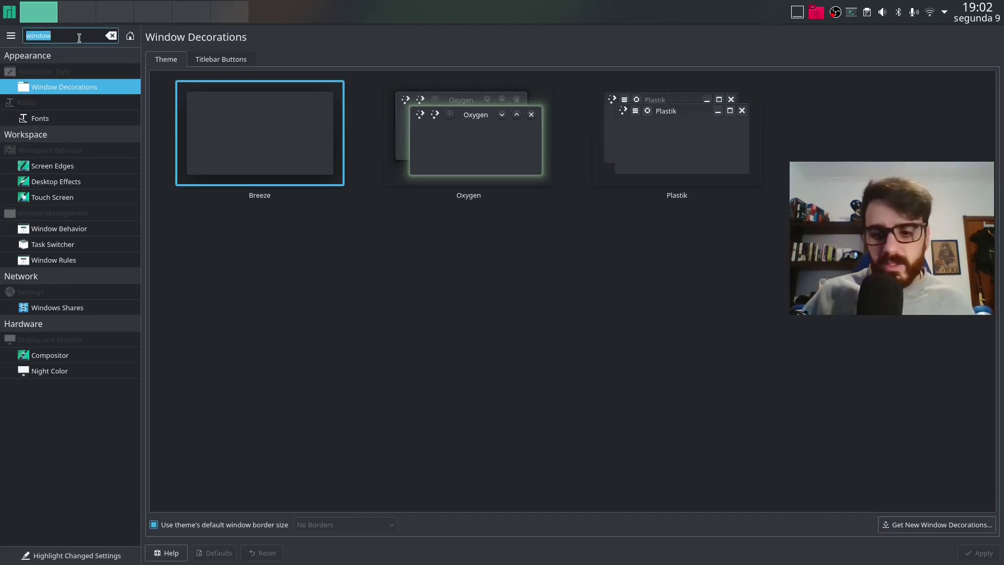
pyautogui.press('BackSpace')
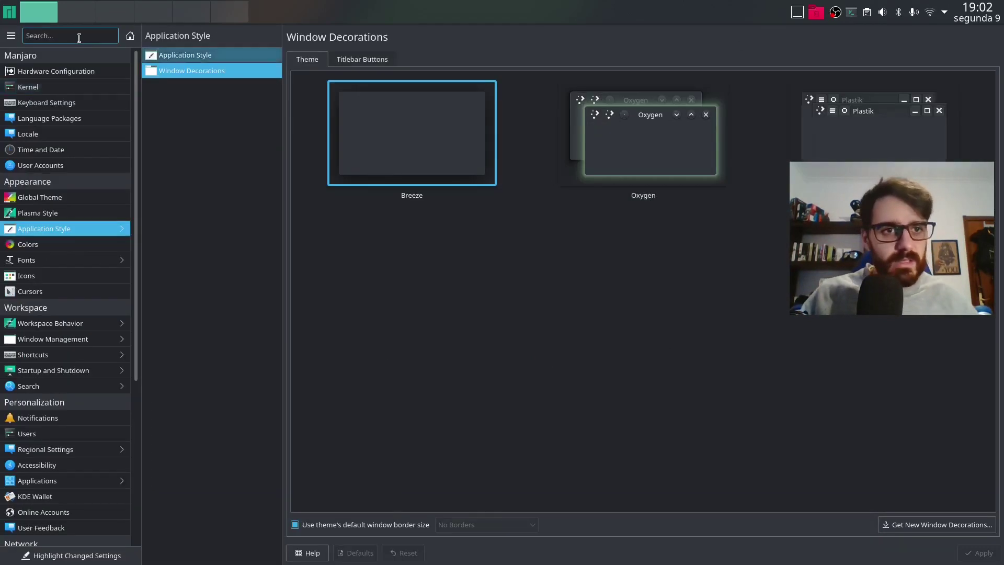
pyautogui.rightClick(115, 8)
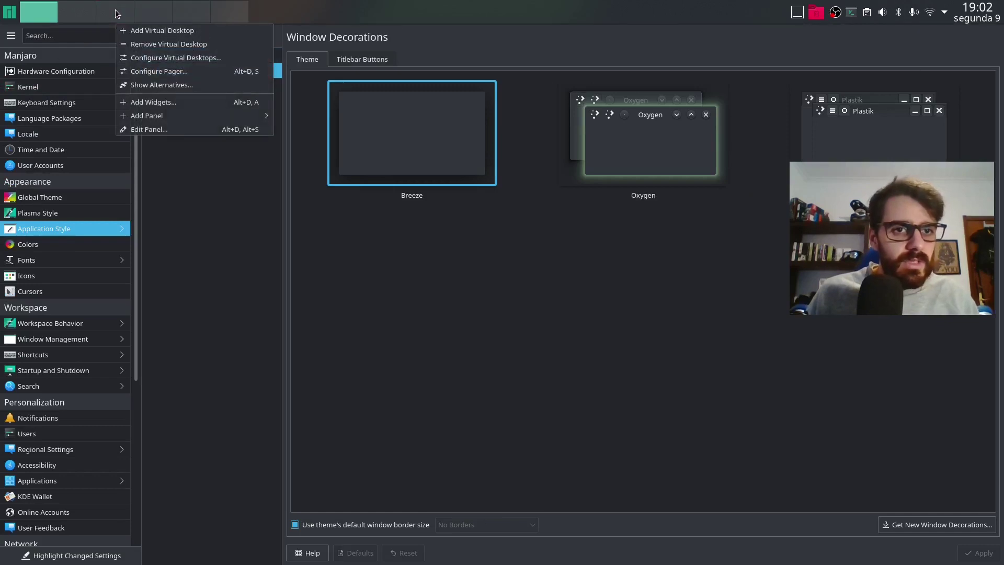
pyautogui.click(150, 129)
pyautogui.moveTo(116, 7)
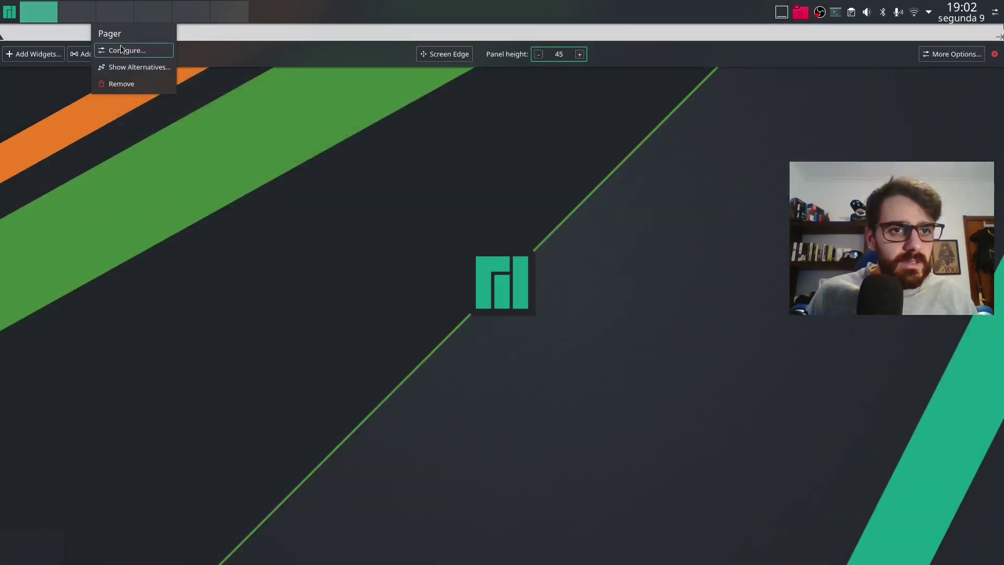
pyautogui.click(373, 99)
# - Set the pager widget's text display to Desktop name and confirm
pyautogui.click(154, 10)
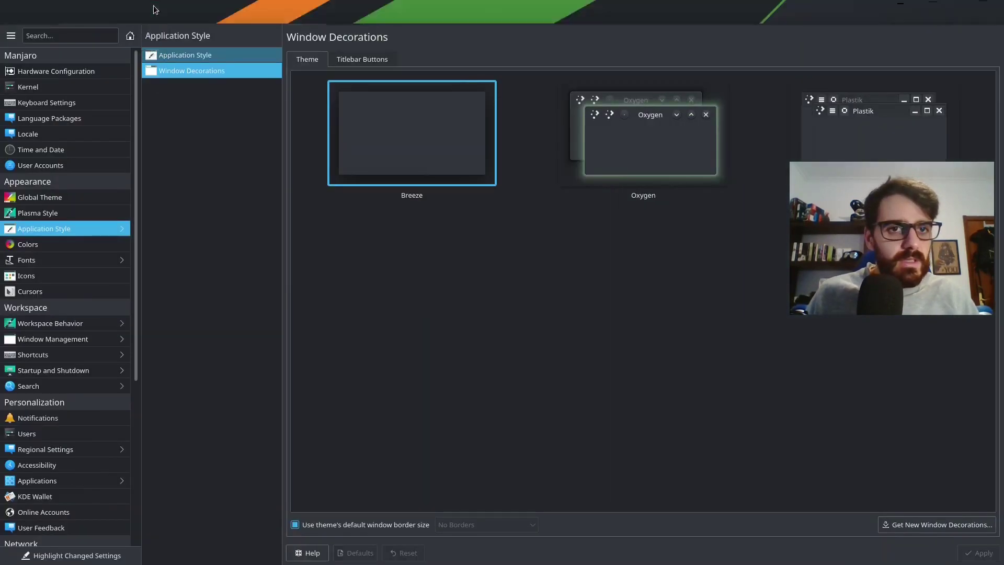
pyautogui.rightClick(154, 10)
pyautogui.click(192, 69)
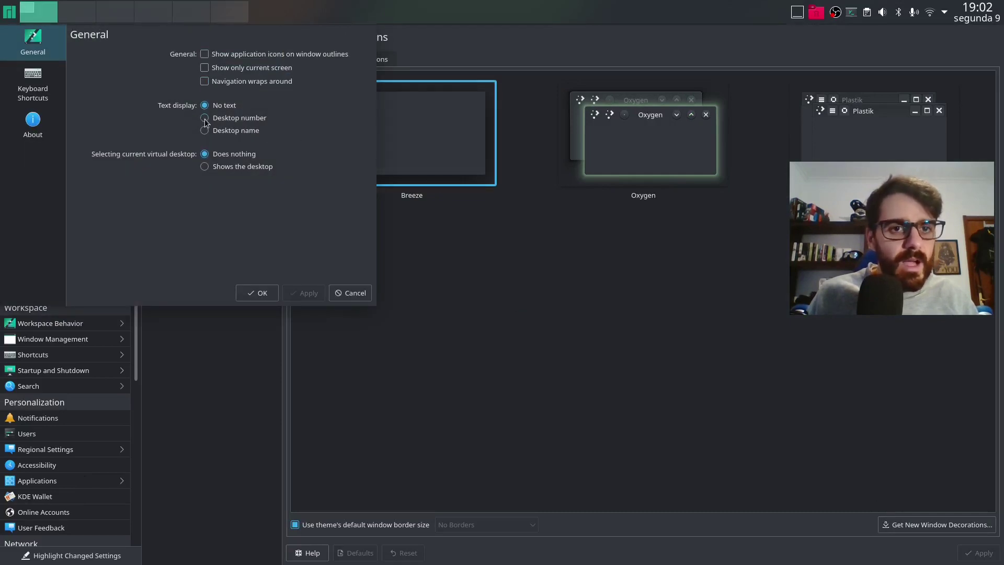
pyautogui.click(205, 130)
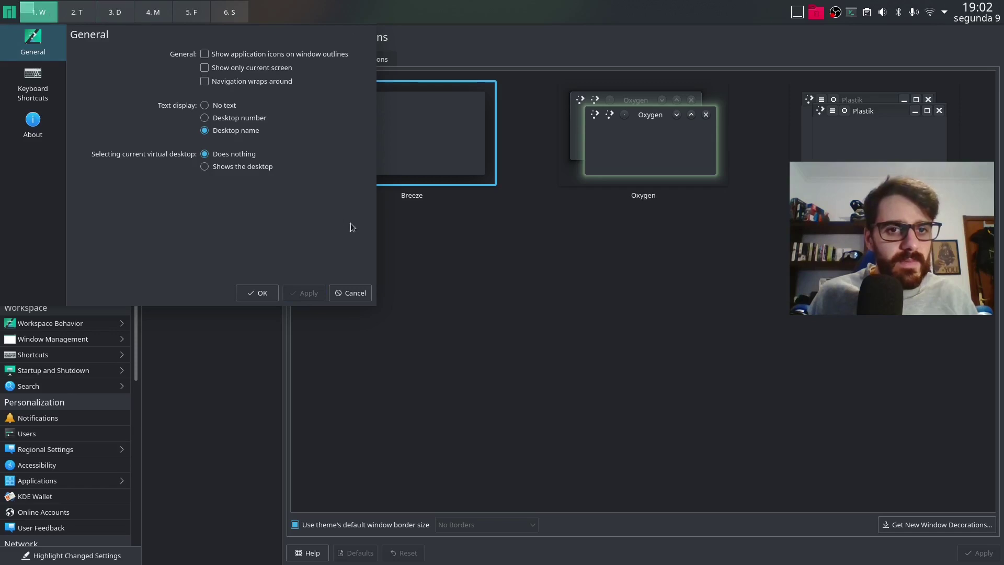
pyautogui.click(261, 294)
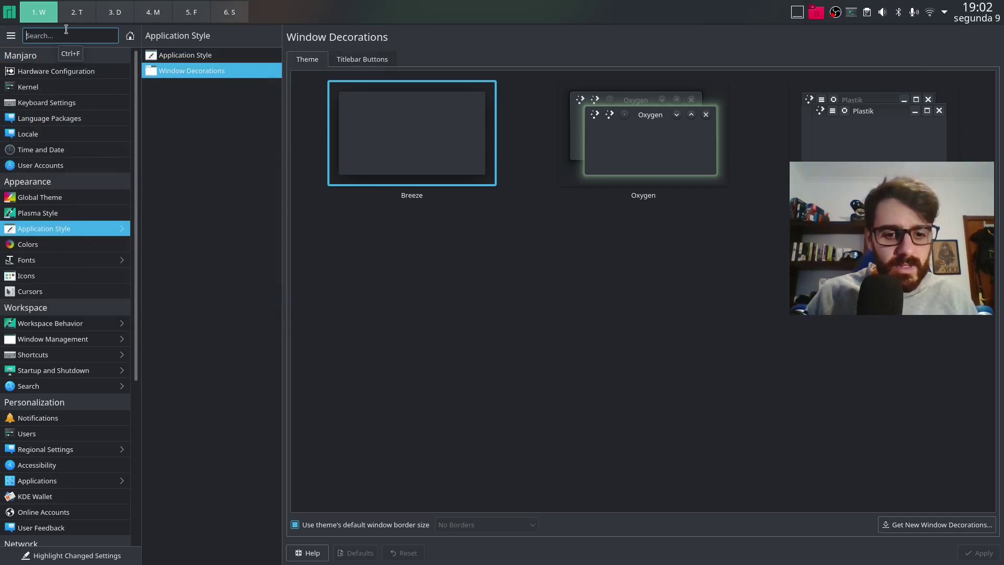
# - Search 'short' and show the KWin shortcuts filtered to 'desktop'
pyautogui.write('short')
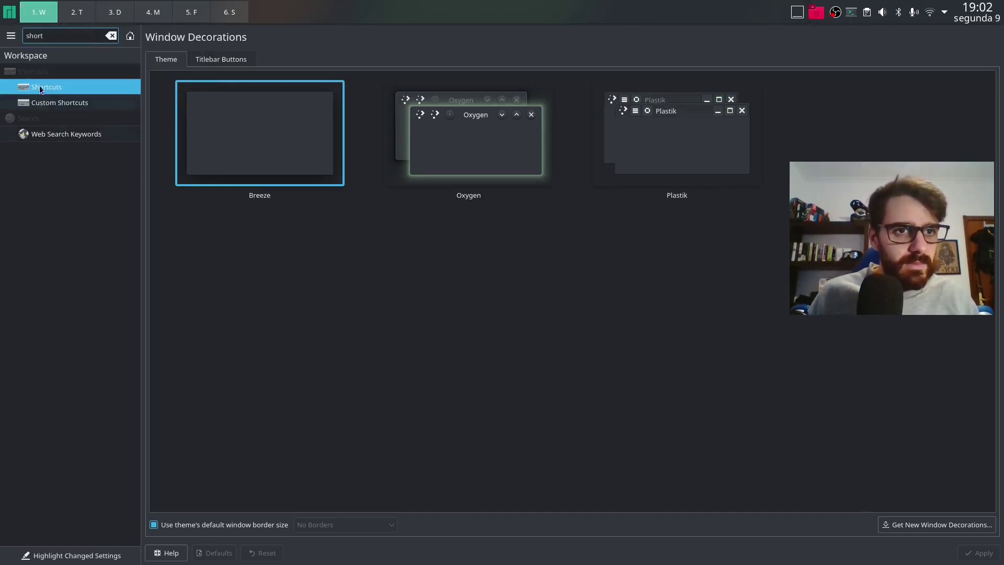
pyautogui.click(57, 89)
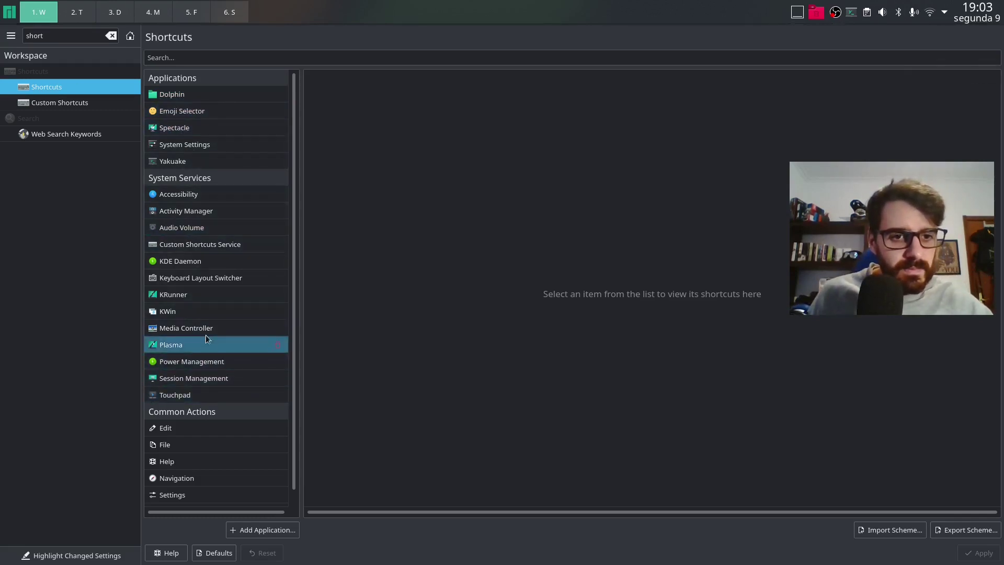
pyautogui.click(208, 312)
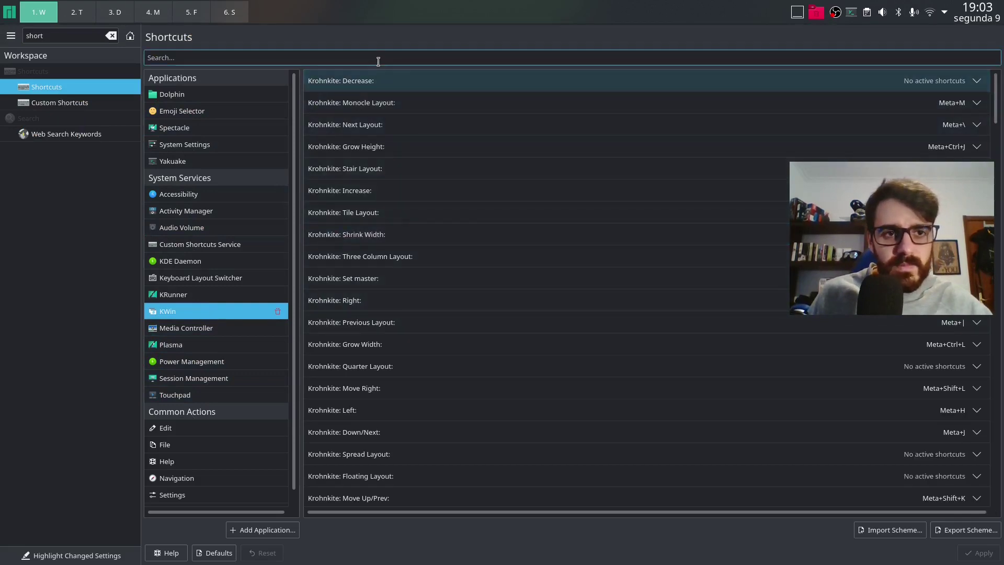
pyautogui.click(393, 58)
pyautogui.write('desktop')
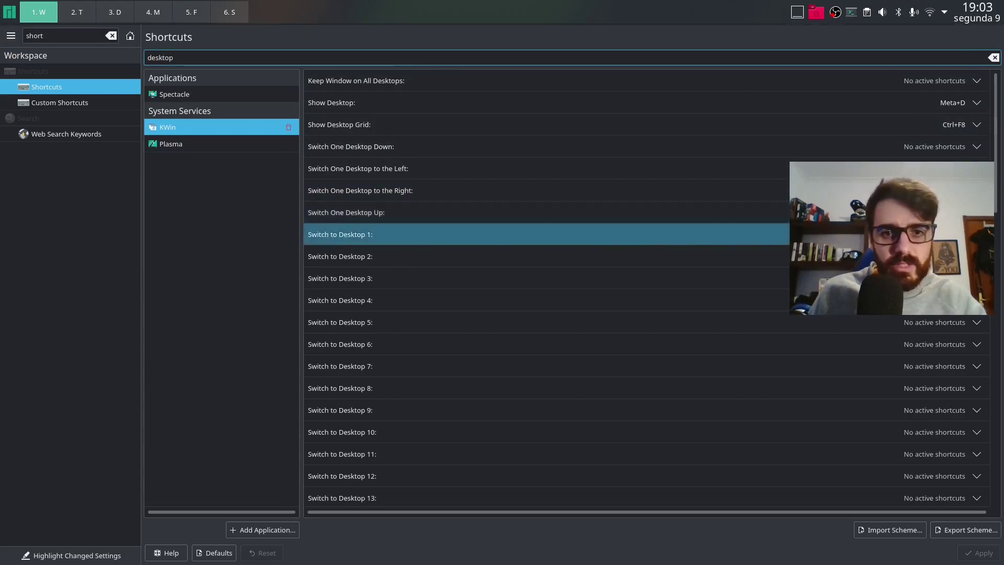
# - Assign Meta+1 and Meta+2 to Switch to Desktop 1 and 2, reassigning them from Plasma
pyautogui.click(648, 234)
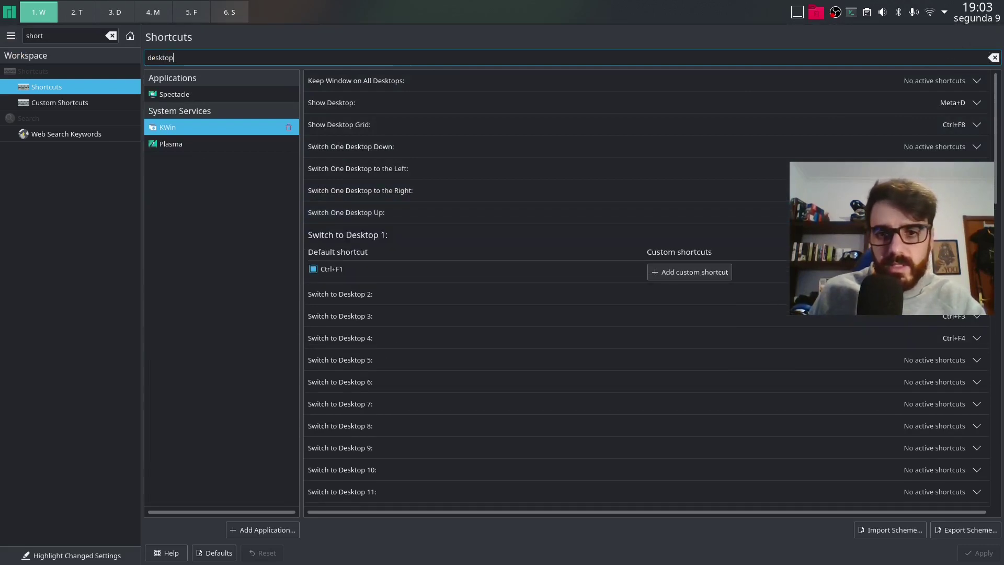
pyautogui.click(657, 275)
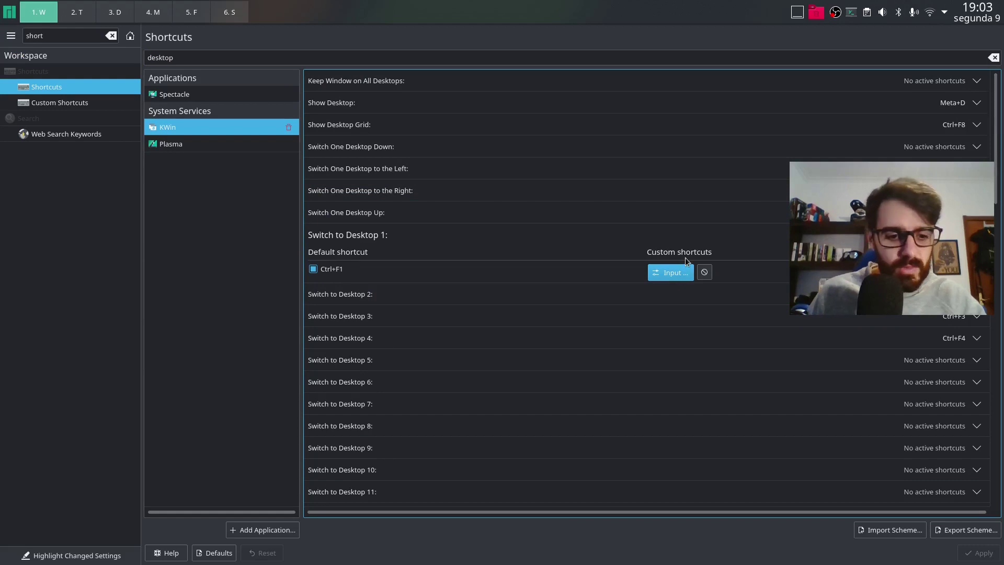
pyautogui.press('super+1')
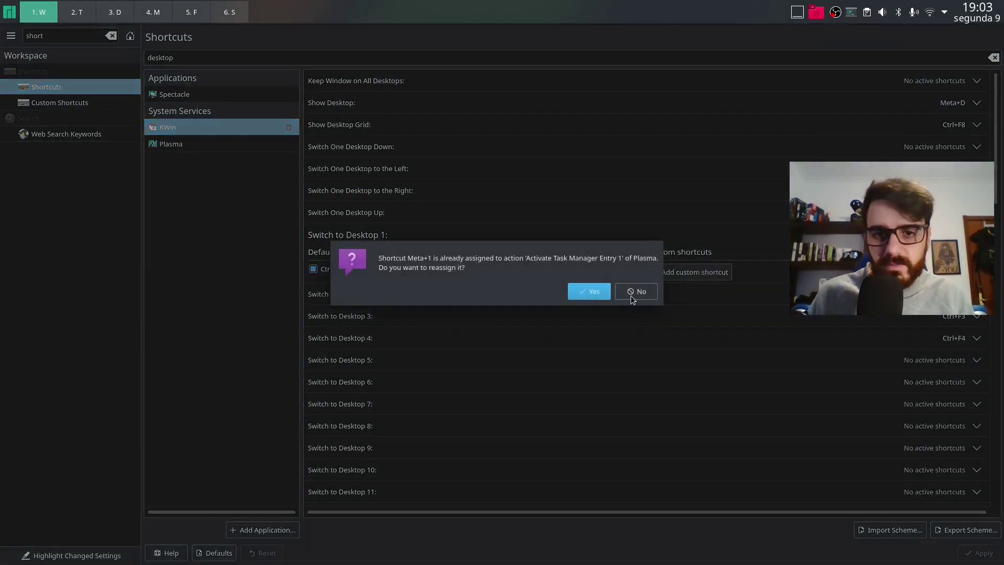
pyautogui.click(615, 290)
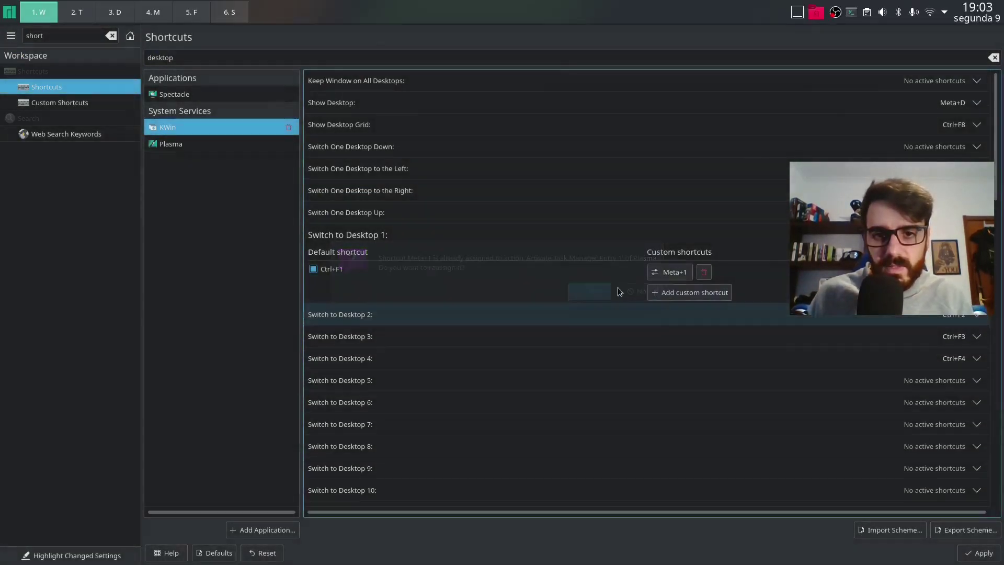
pyautogui.click(954, 318)
pyautogui.click(679, 293)
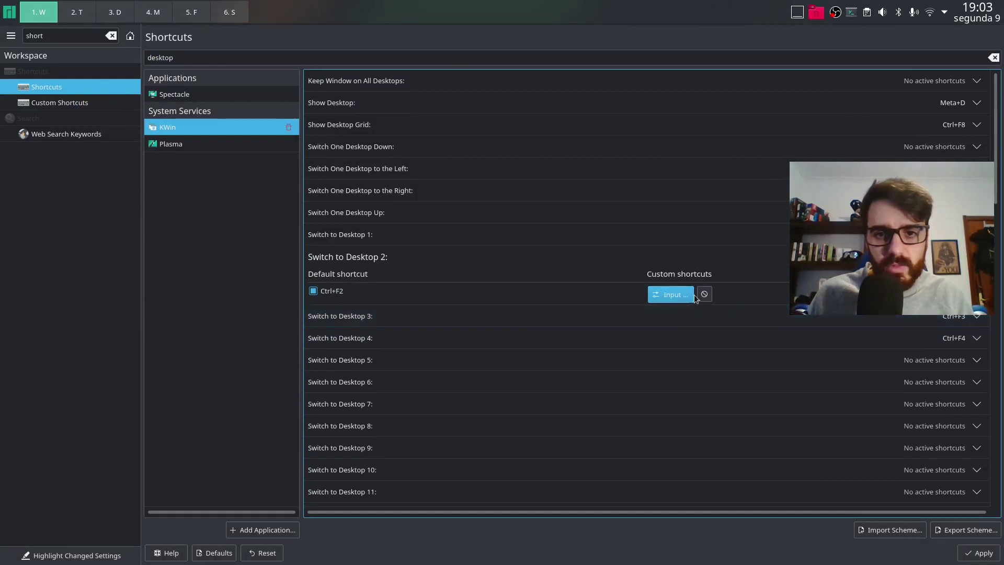
pyautogui.press('super+2')
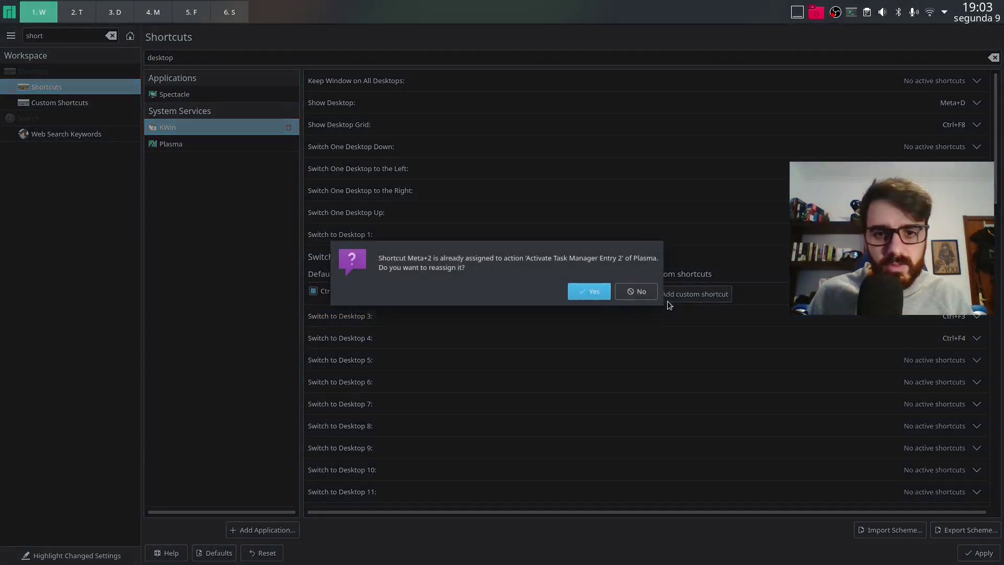
pyautogui.click(588, 291)
# - Assign Meta+3 and Meta+4 to Switch to Desktop 3 and 4, reassigning them from Plasma
pyautogui.click(935, 336)
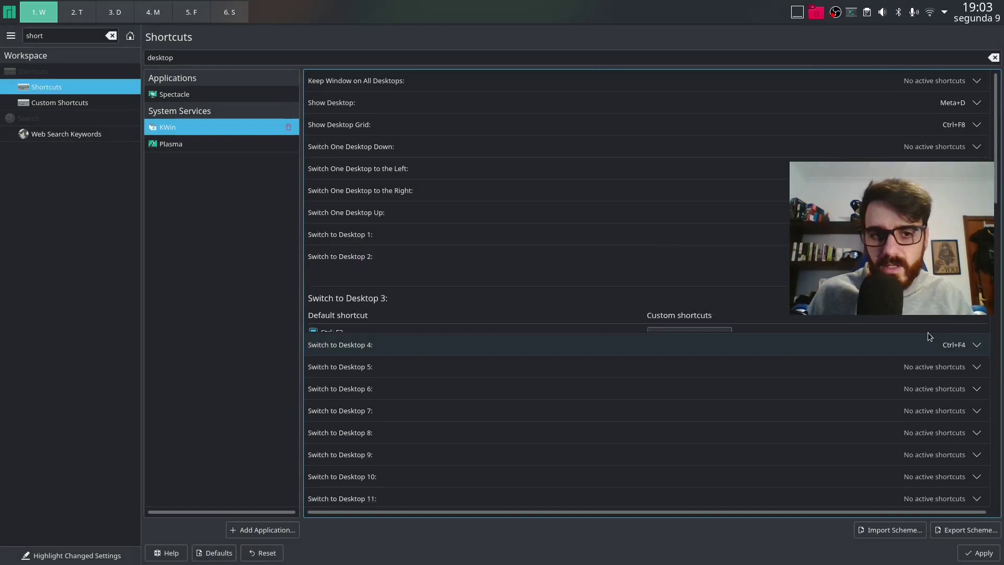
pyautogui.click(689, 316)
pyautogui.press('super+3')
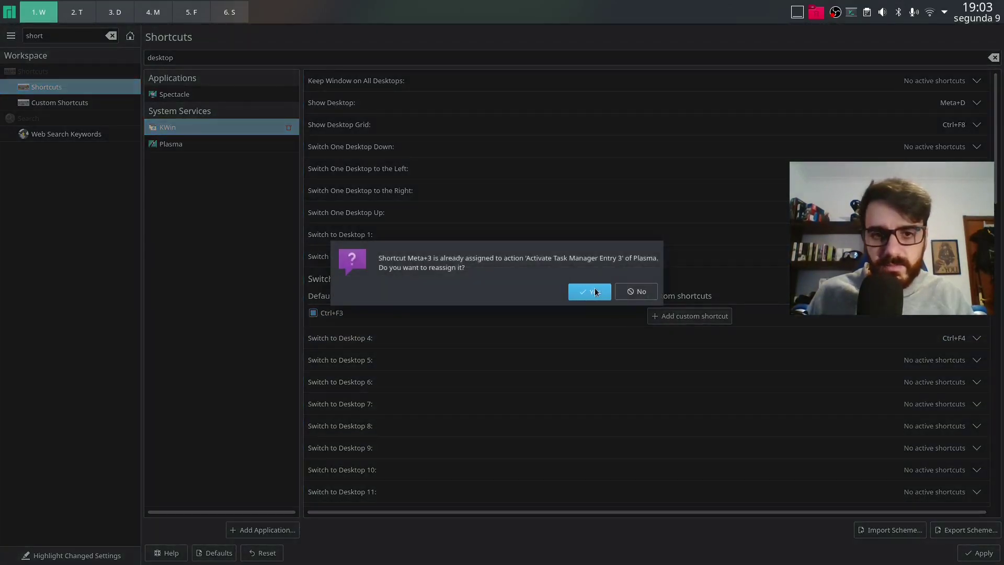
pyautogui.click(589, 291)
pyautogui.click(936, 358)
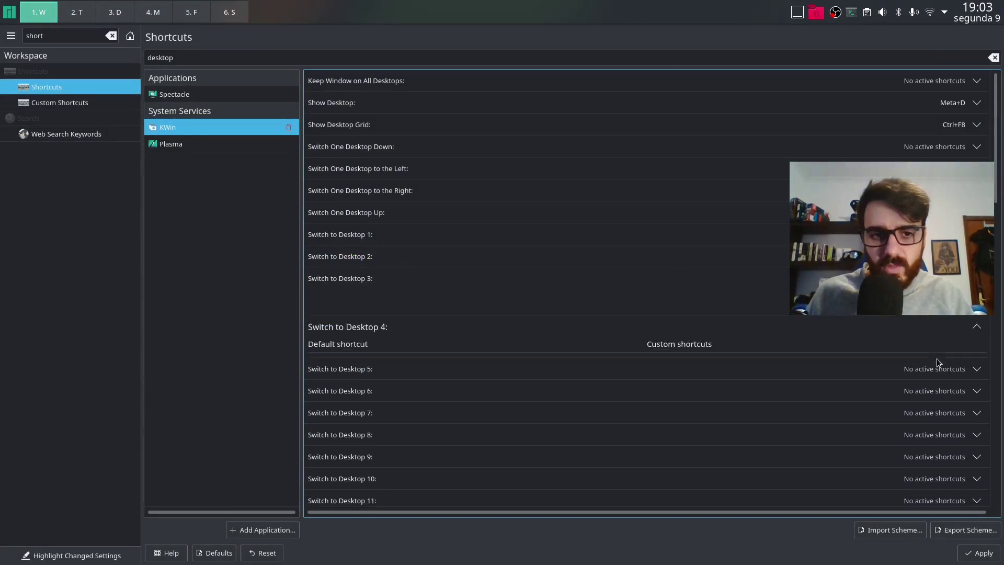
pyautogui.click(679, 338)
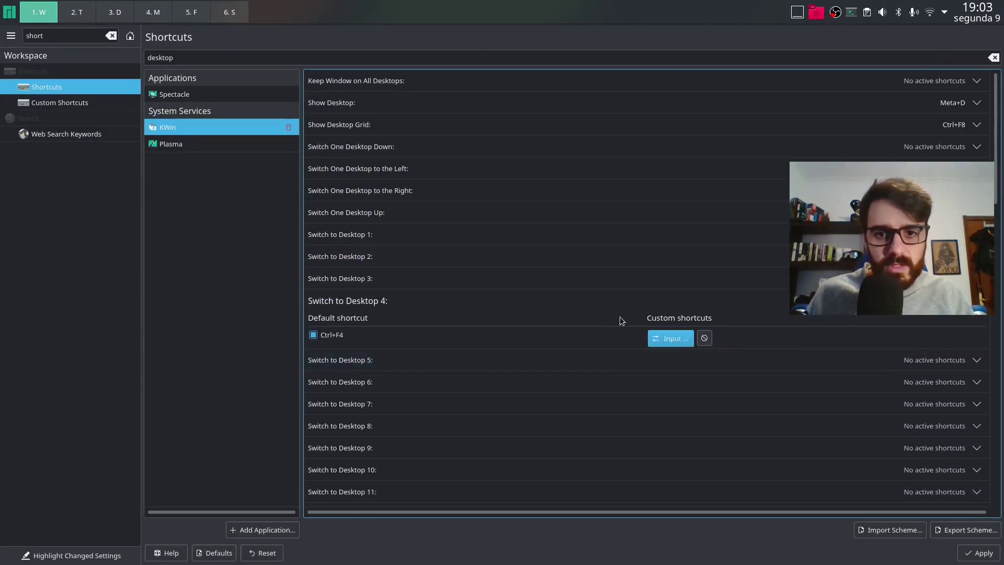
pyautogui.click(664, 338)
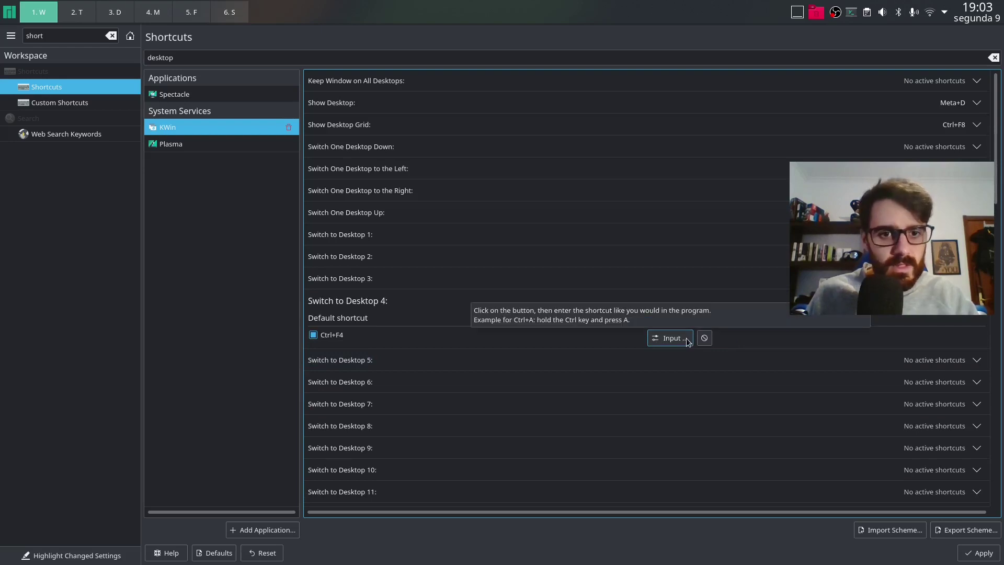
pyautogui.click(686, 343)
pyautogui.press('super+4')
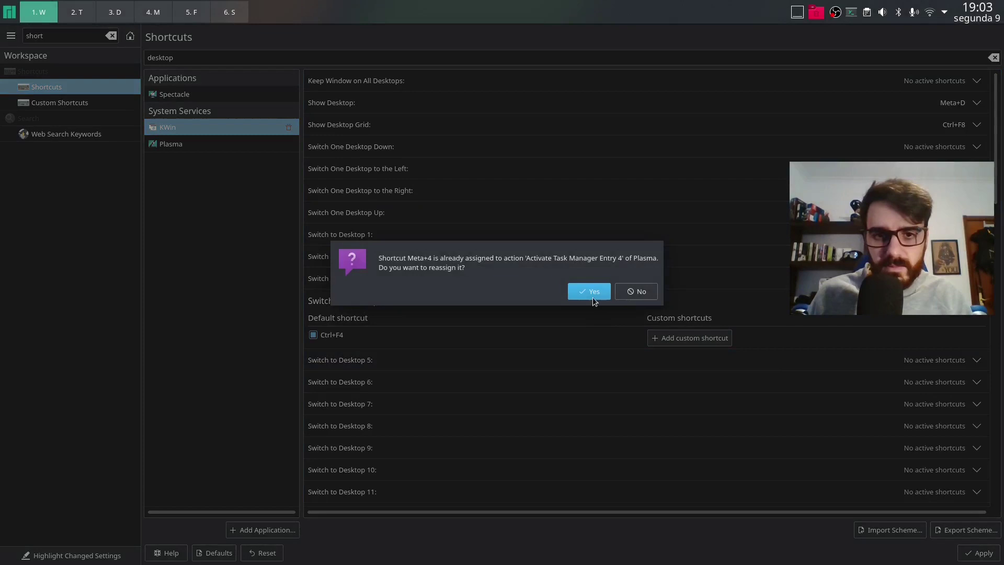
pyautogui.click(592, 293)
# - Assign Meta+5 and Meta+6 to Switch to Desktop 5 and 6, reassign them, and apply
pyautogui.click(890, 380)
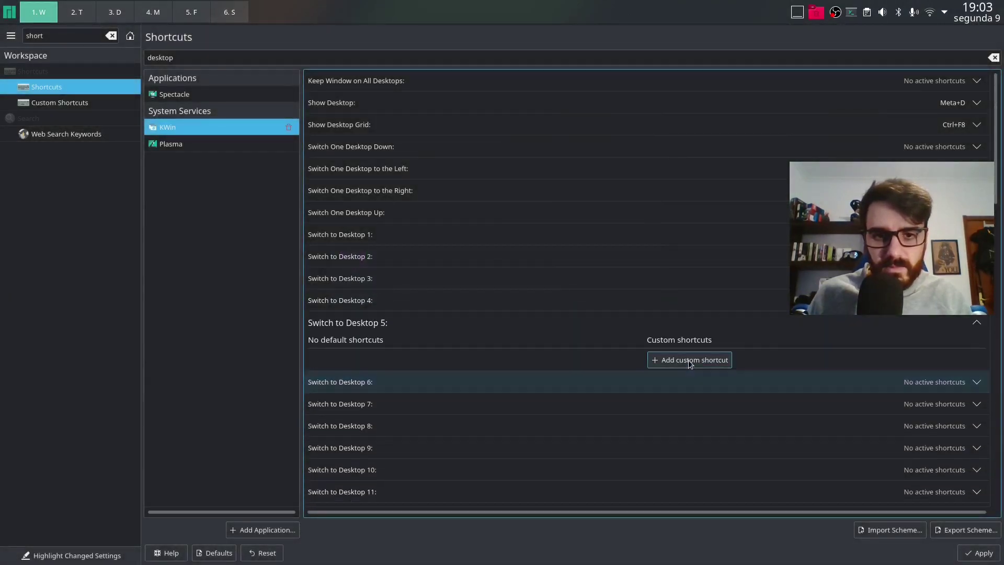
pyautogui.click(688, 360)
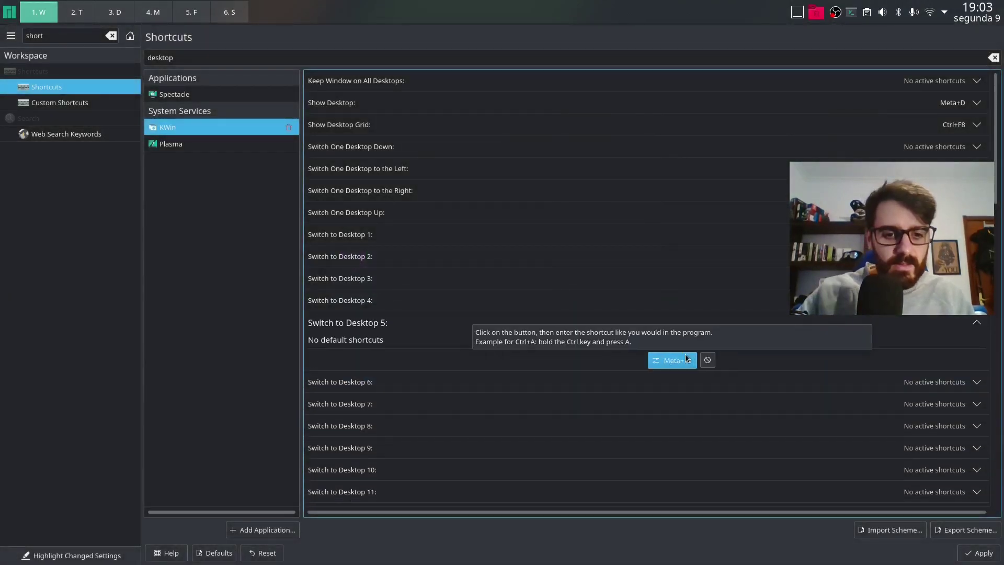
pyautogui.press('super')
pyautogui.press('super+5')
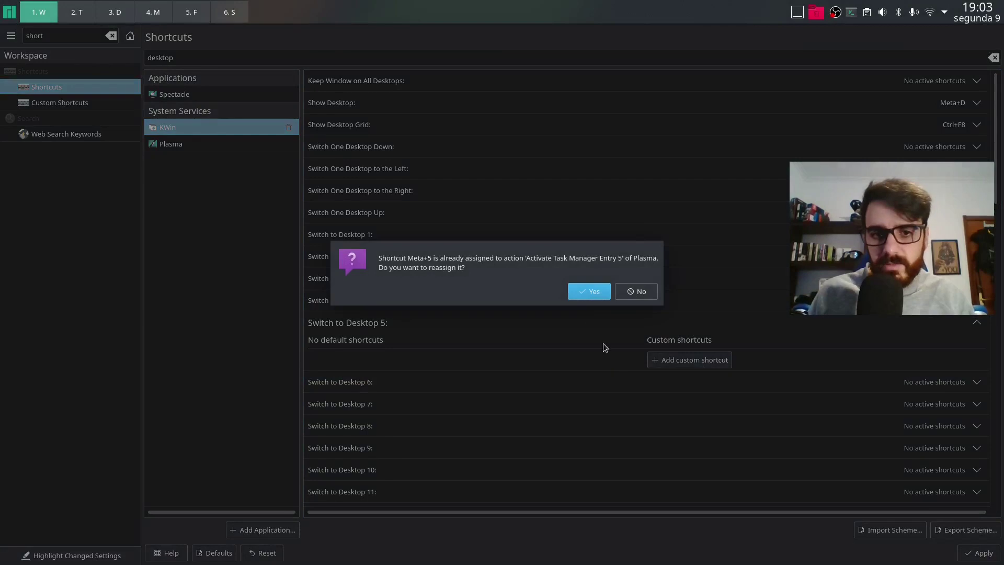
pyautogui.click(594, 295)
pyautogui.click(917, 399)
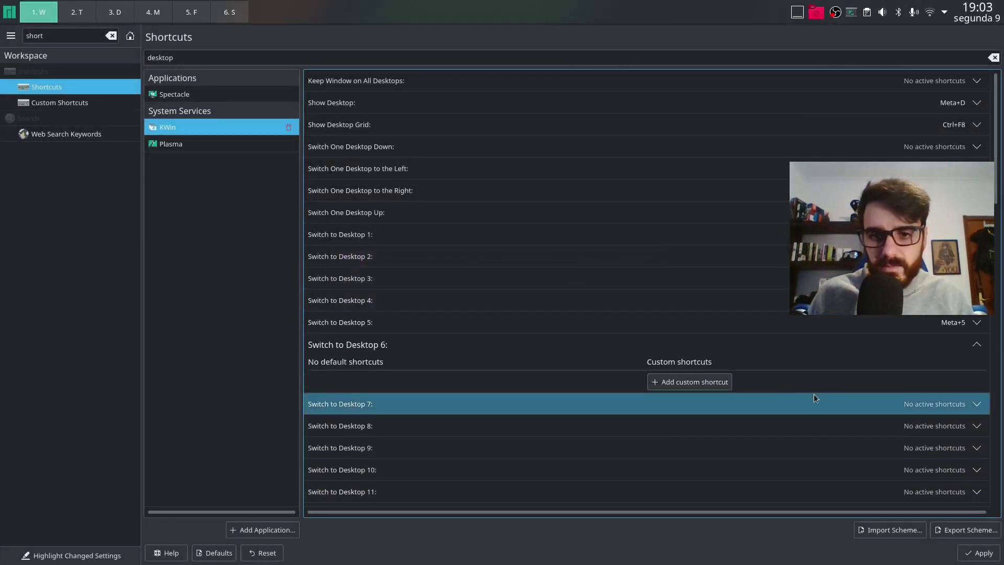
pyautogui.click(696, 383)
pyautogui.press('super')
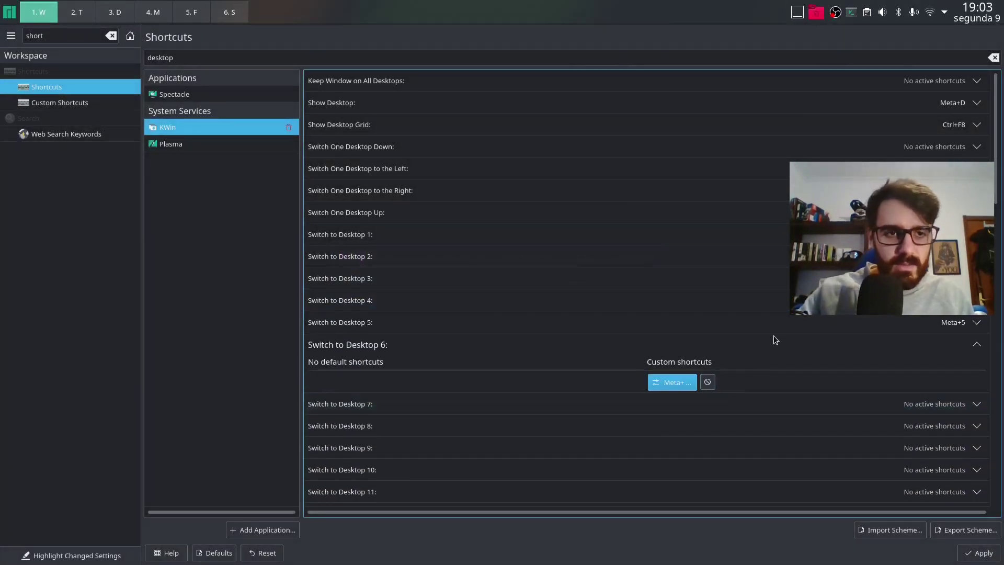
pyautogui.press('super+6')
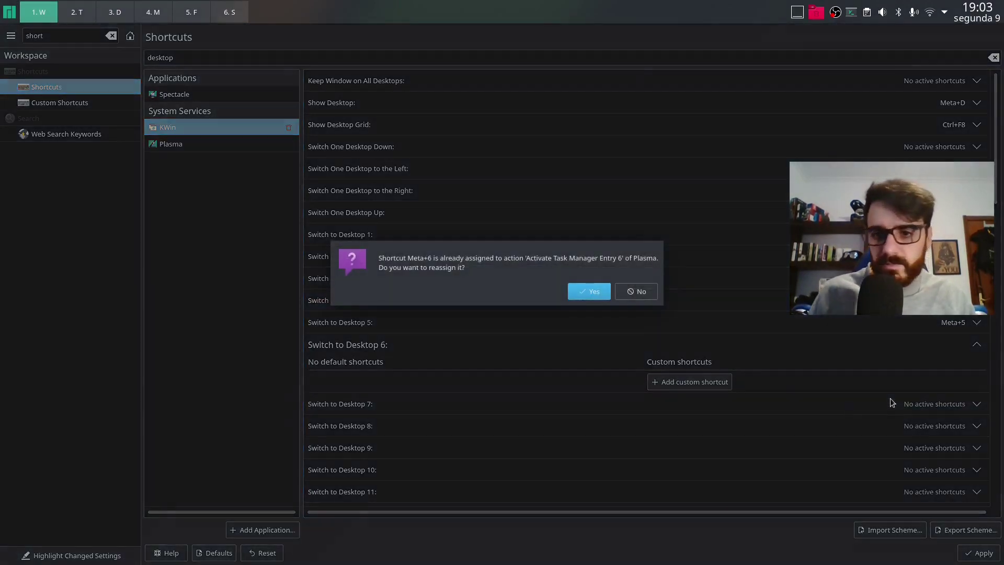
pyautogui.click(588, 291)
pyautogui.click(977, 553)
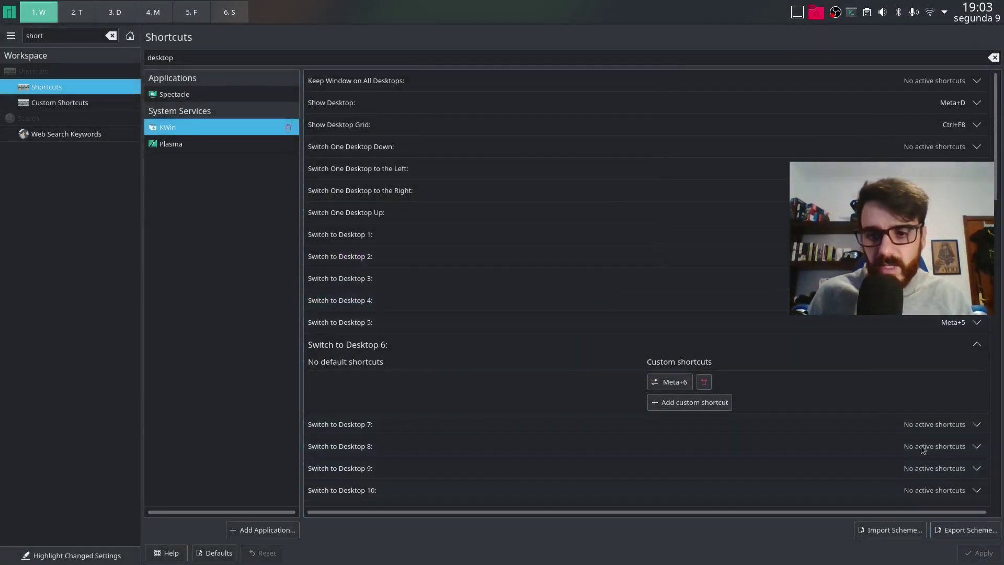
# - Try the new Meta+6 and Meta+1 shortcuts to jump between virtual desktops
pyautogui.press('super+6')
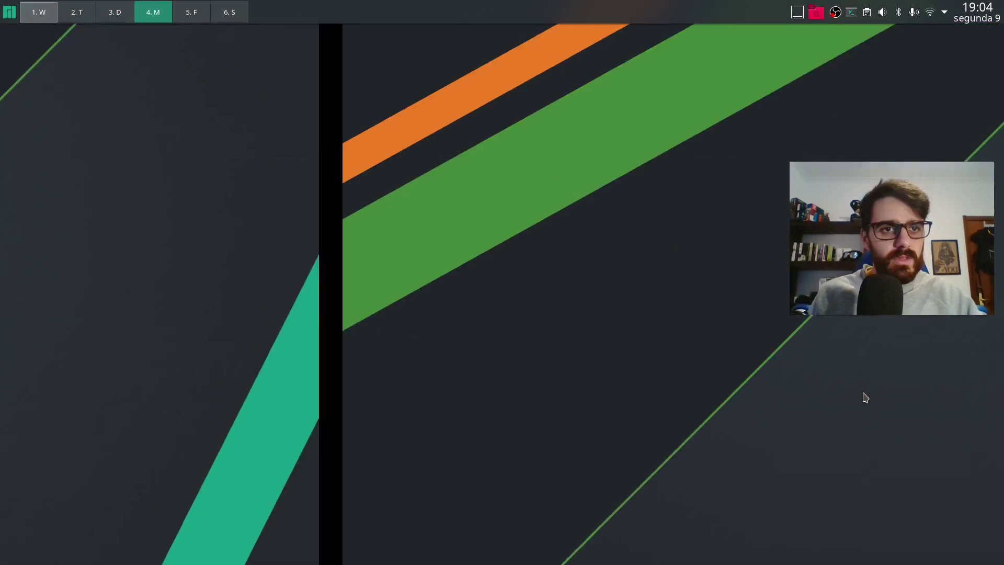
pyautogui.press('super+1')
pyautogui.press('super+6')
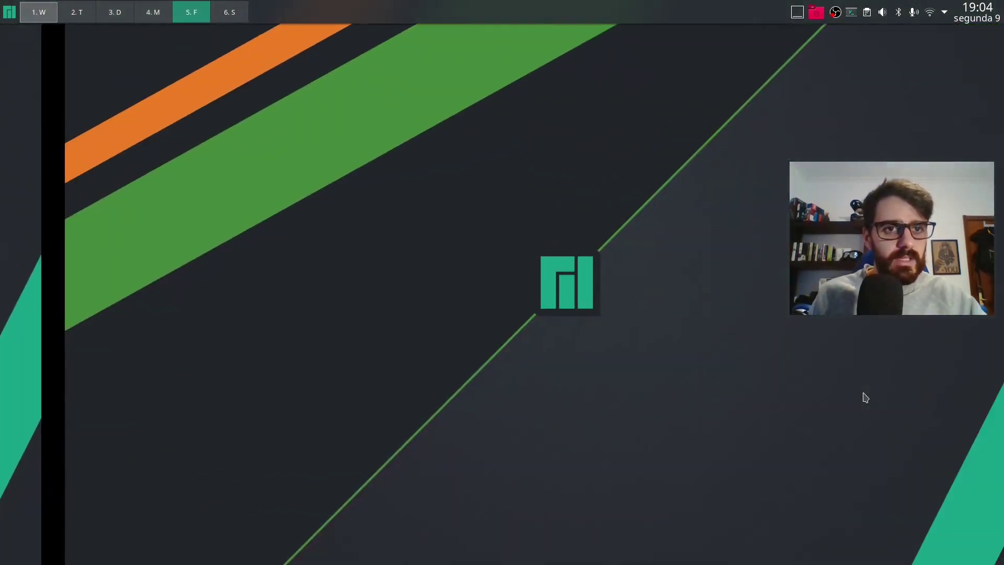
pyautogui.press('super+1')
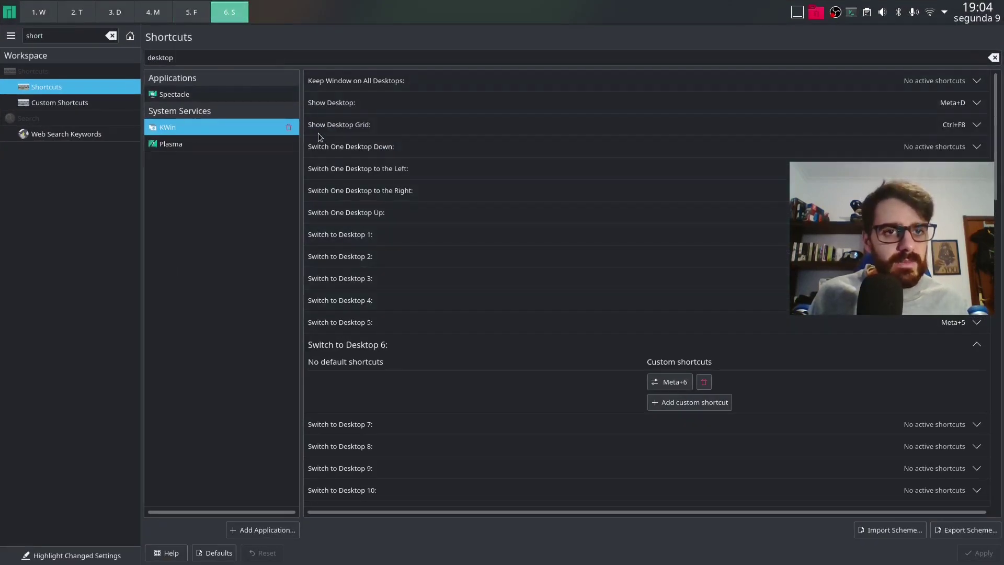
# - Step back through desktops 5, 4, 3 and 2 in the pager to desktop 1. W
pyautogui.click(196, 19)
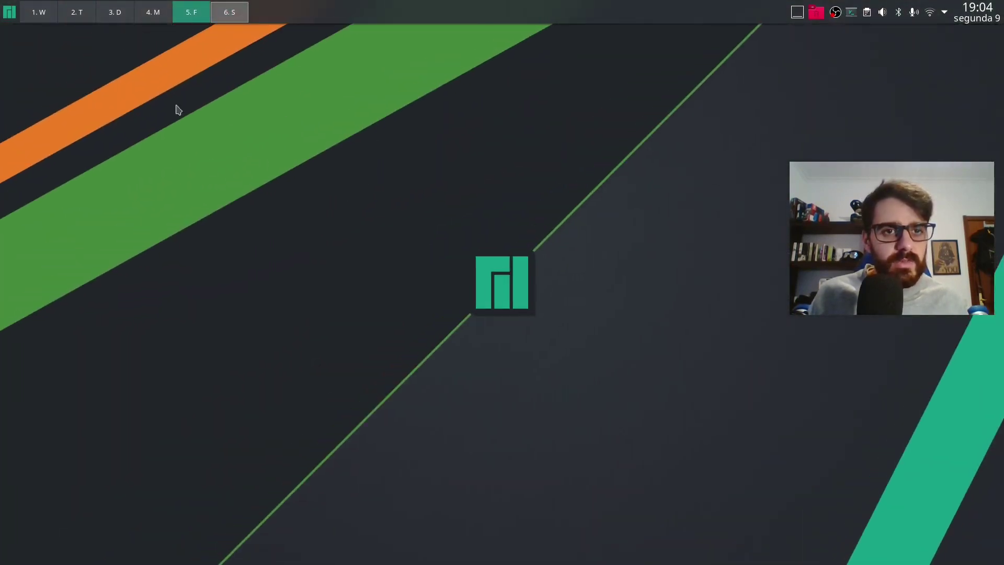
pyautogui.click(145, 18)
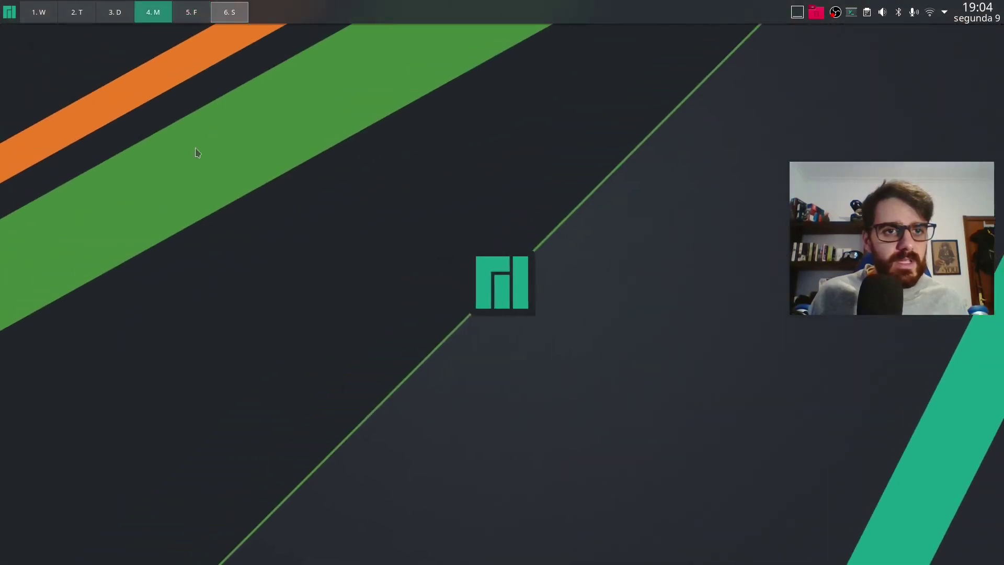
pyautogui.click(120, 18)
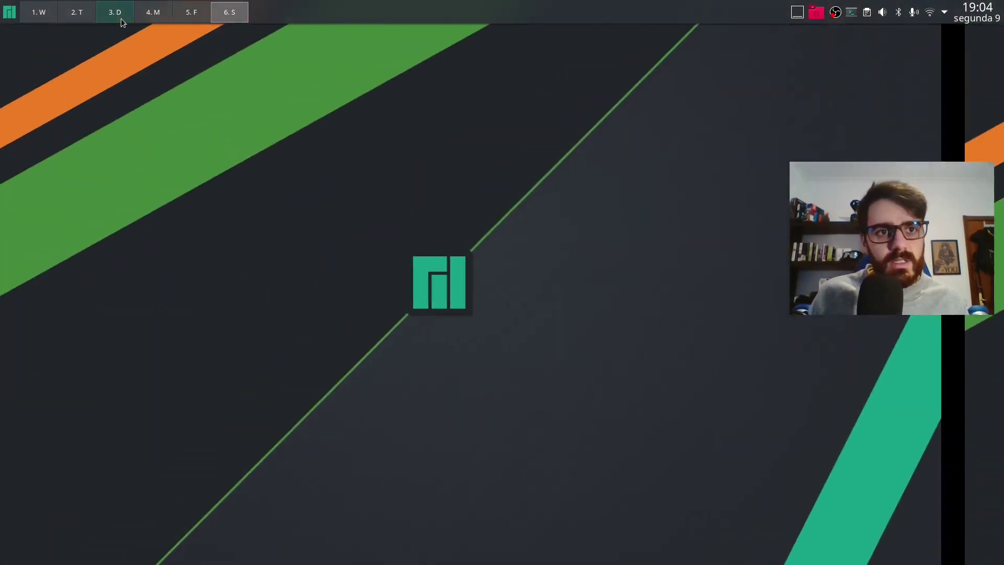
pyautogui.click(78, 22)
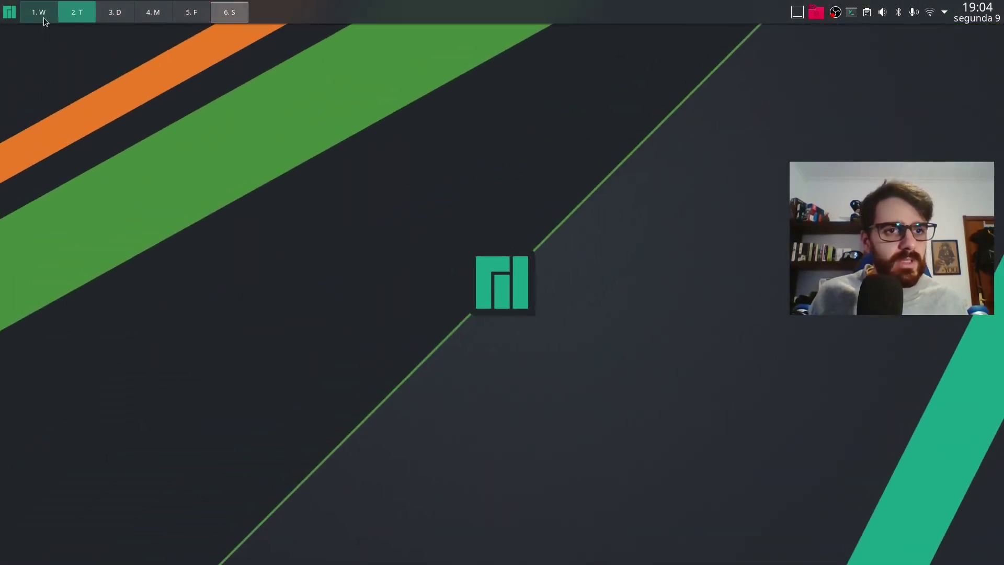
pyautogui.click(44, 21)
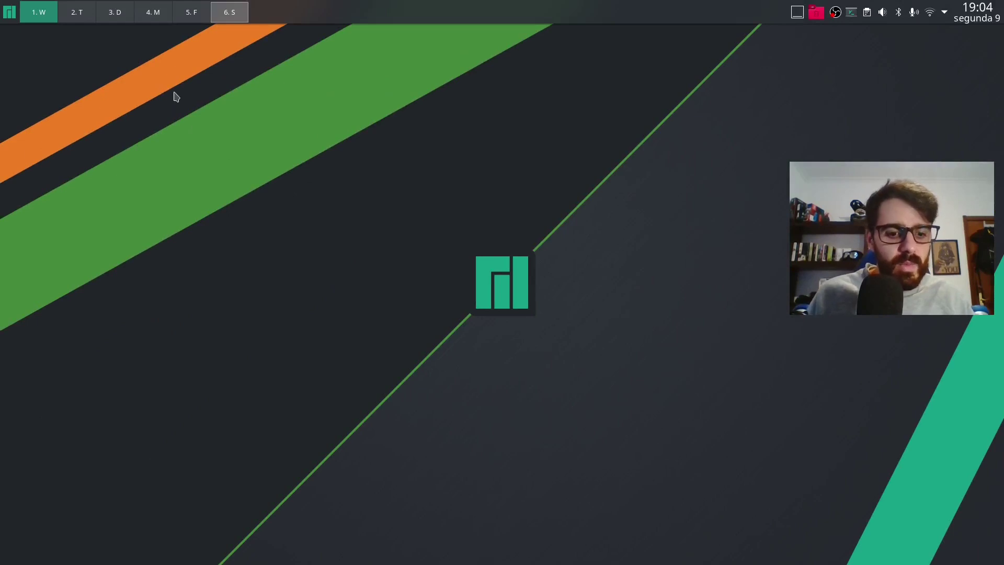
# - Launch Firefox on desktop 1 from the launcher search 'fi'
pyautogui.press('super')
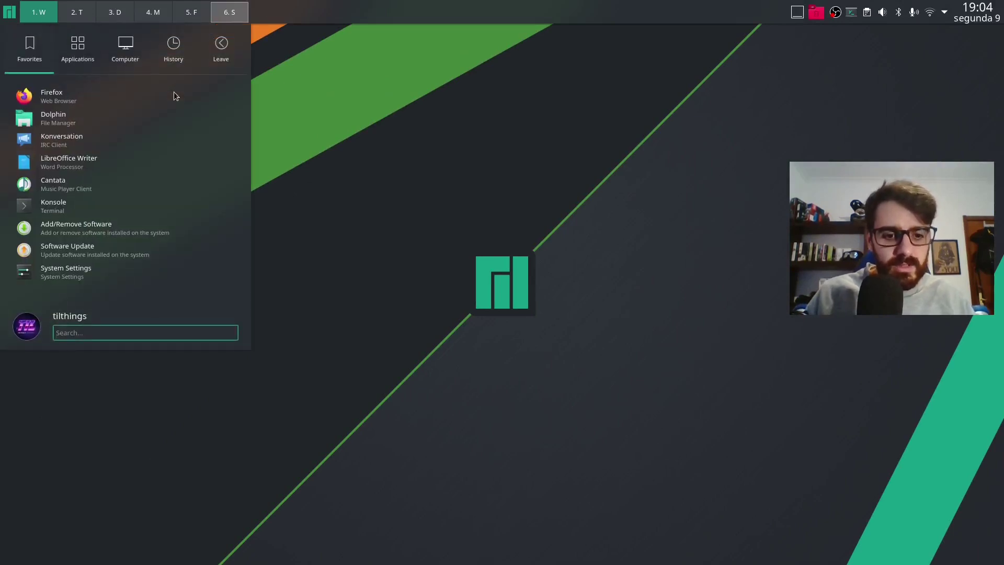
pyautogui.write('fi')
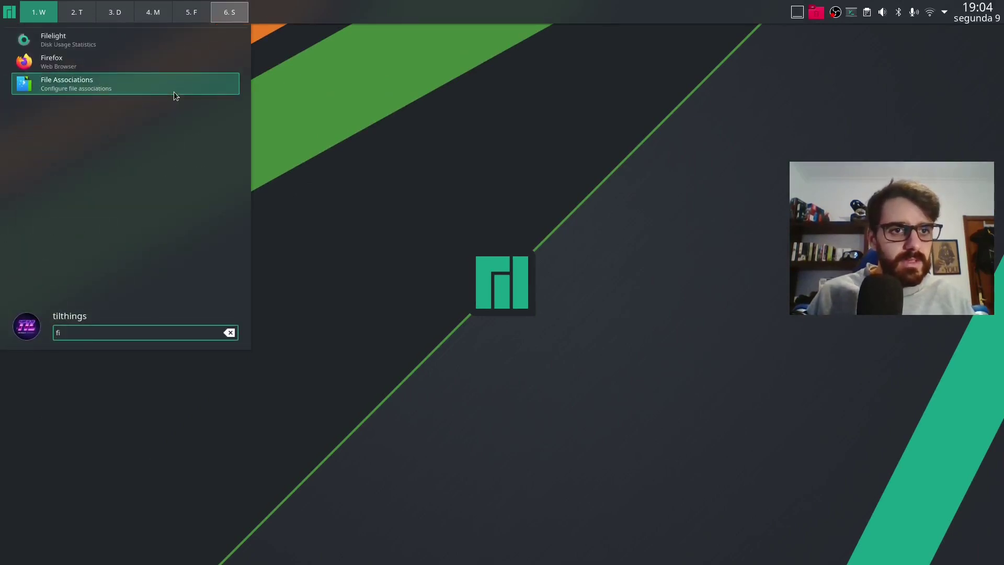
pyautogui.press('Up')
pyautogui.press('Return')
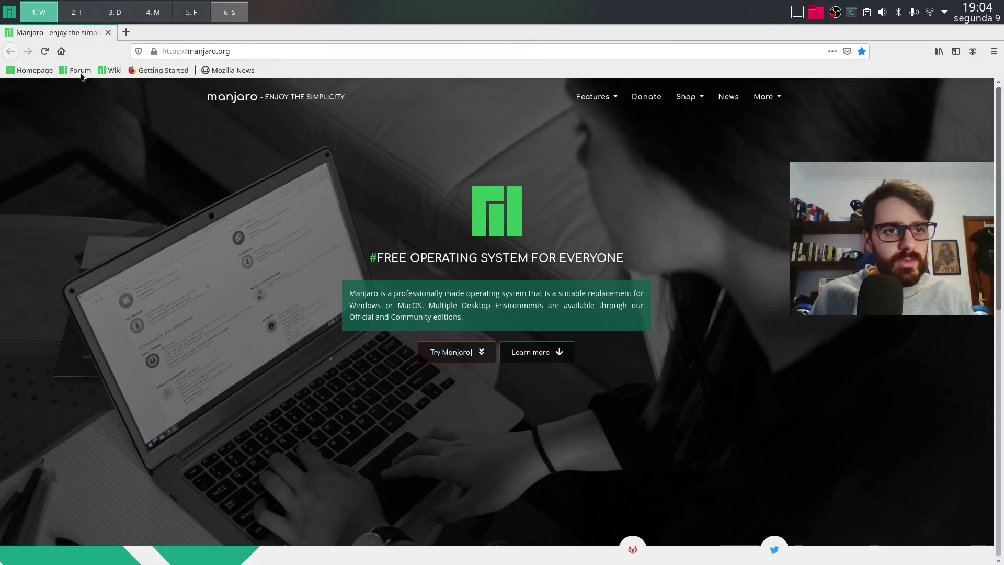
# - Switch to desktop 2 and start two Alacritty terminals from the launcher
pyautogui.press('super+2')
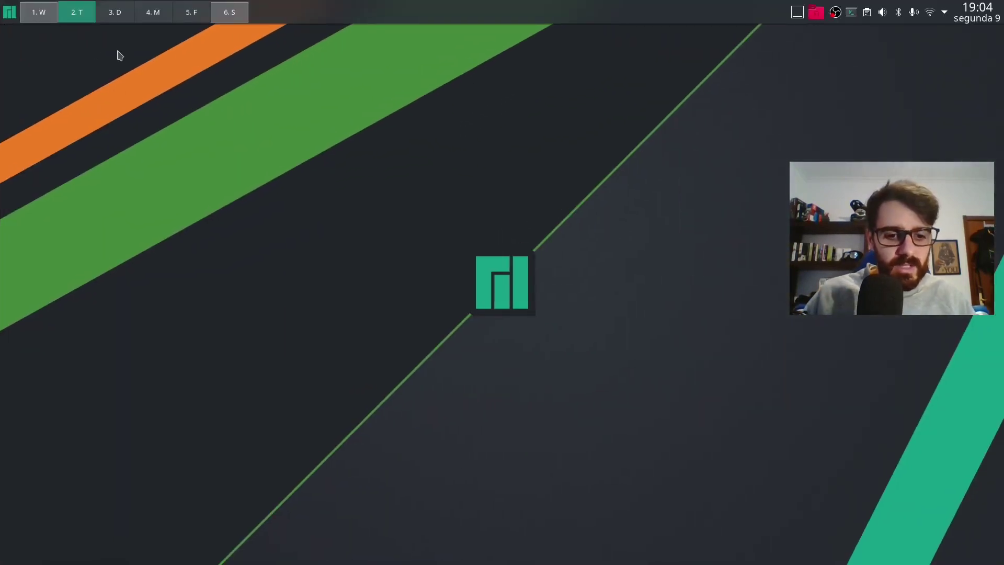
pyautogui.press('super')
pyautogui.write('al')
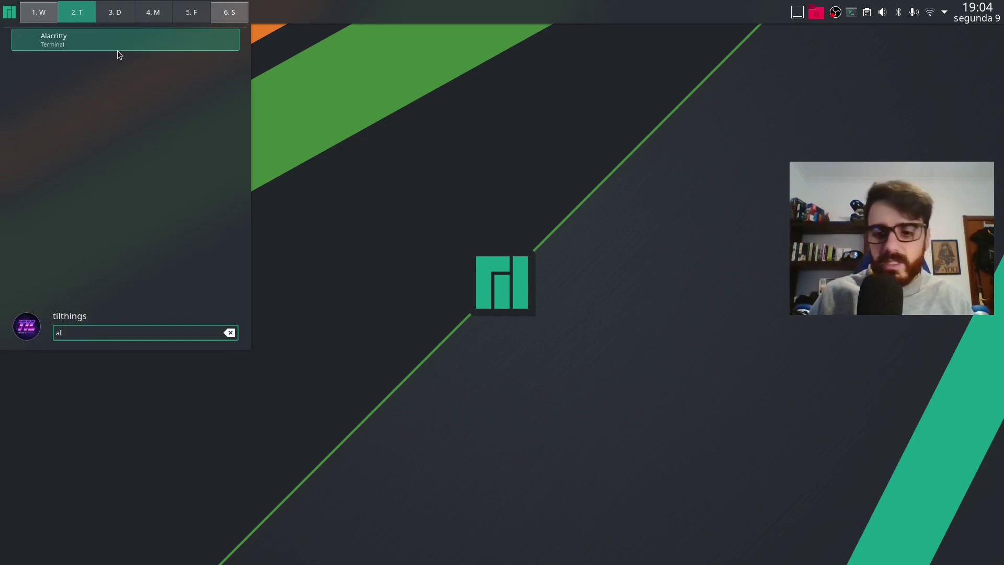
pyautogui.press('Return')
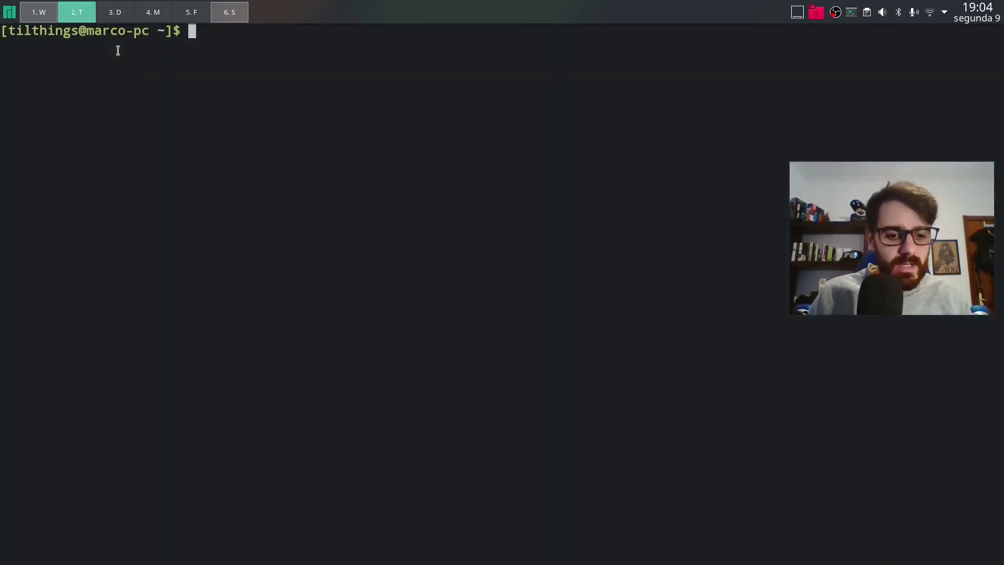
pyautogui.press('super')
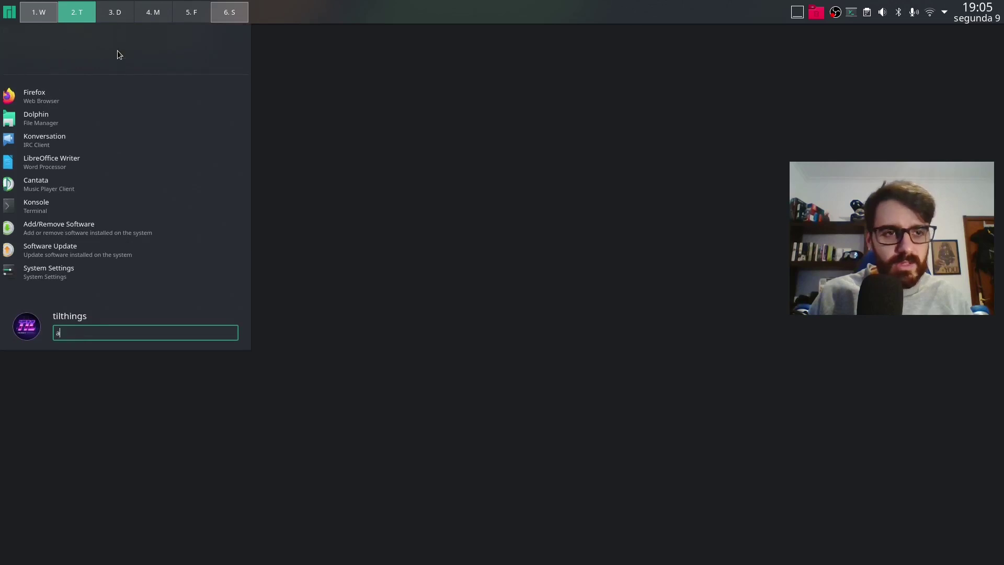
pyautogui.write('al')
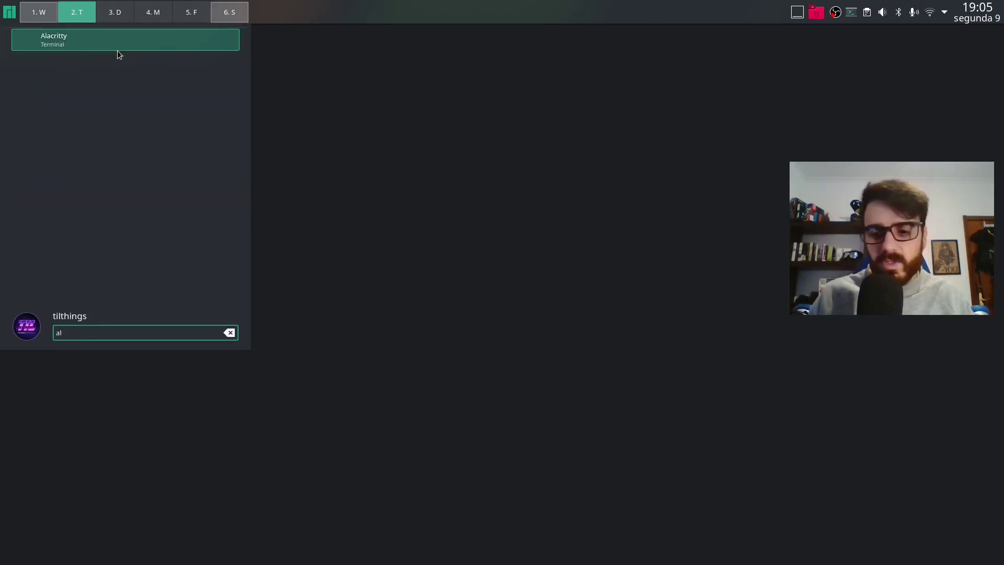
pyautogui.press('Return')
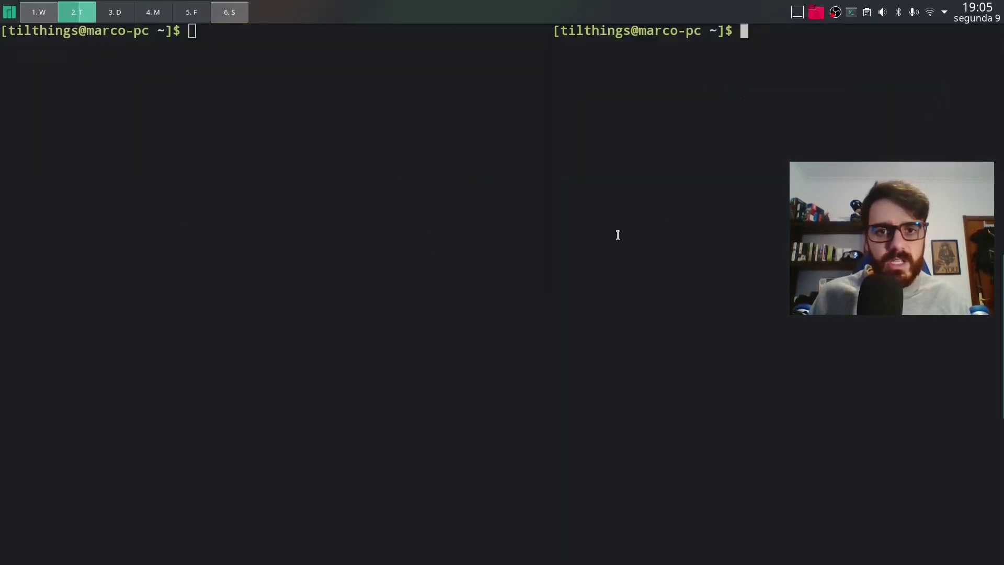
# - Hop through the pager to desktop 5. F and open Trash in Dolphin from the tray
pyautogui.click(117, 18)
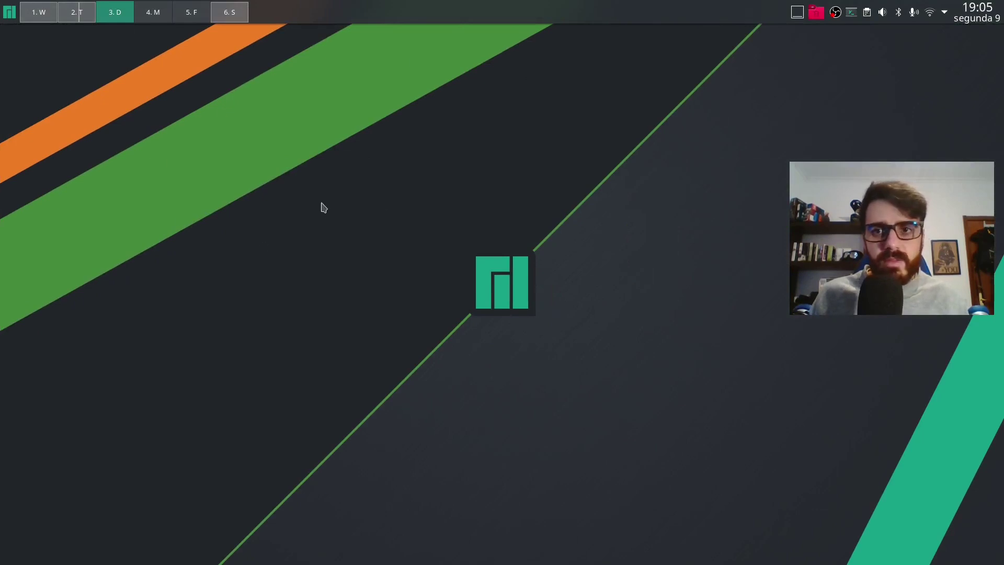
pyautogui.click(37, 15)
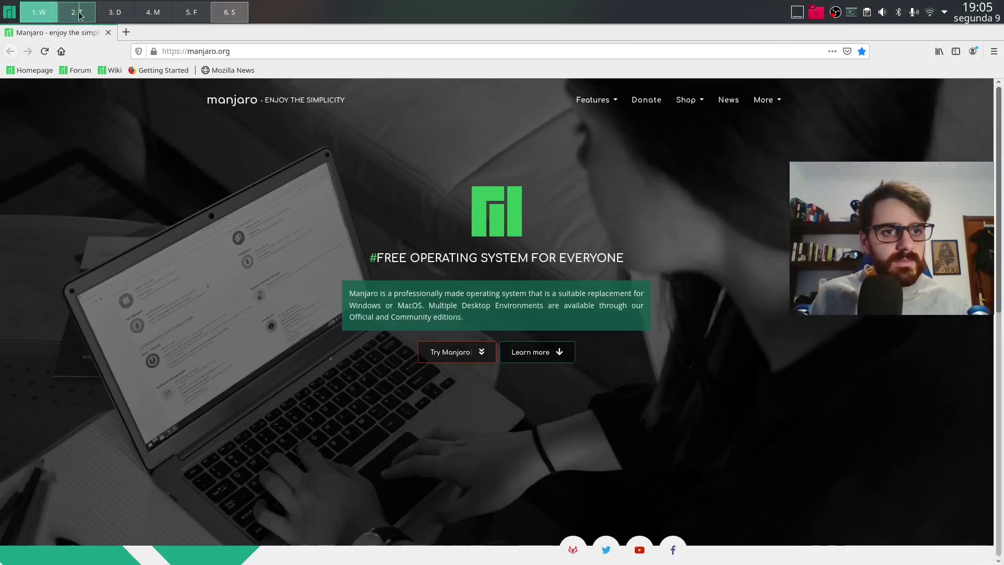
pyautogui.click(77, 13)
pyautogui.click(47, 12)
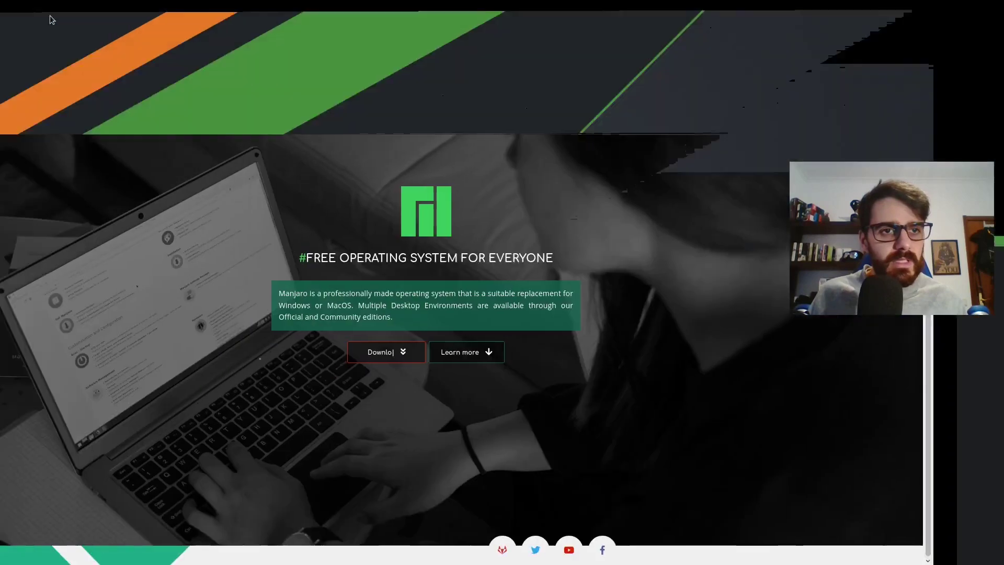
pyautogui.click(192, 13)
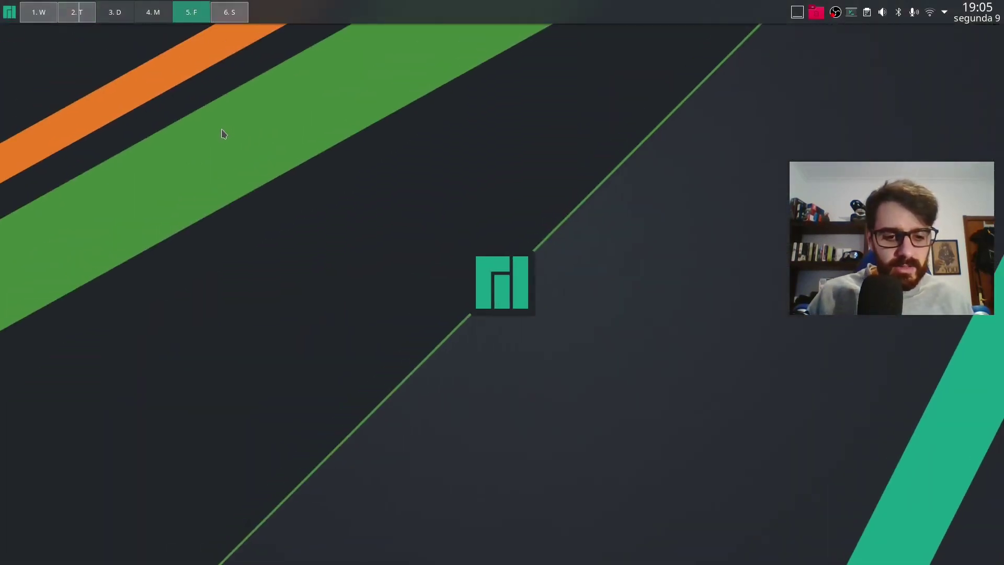
pyautogui.click(817, 15)
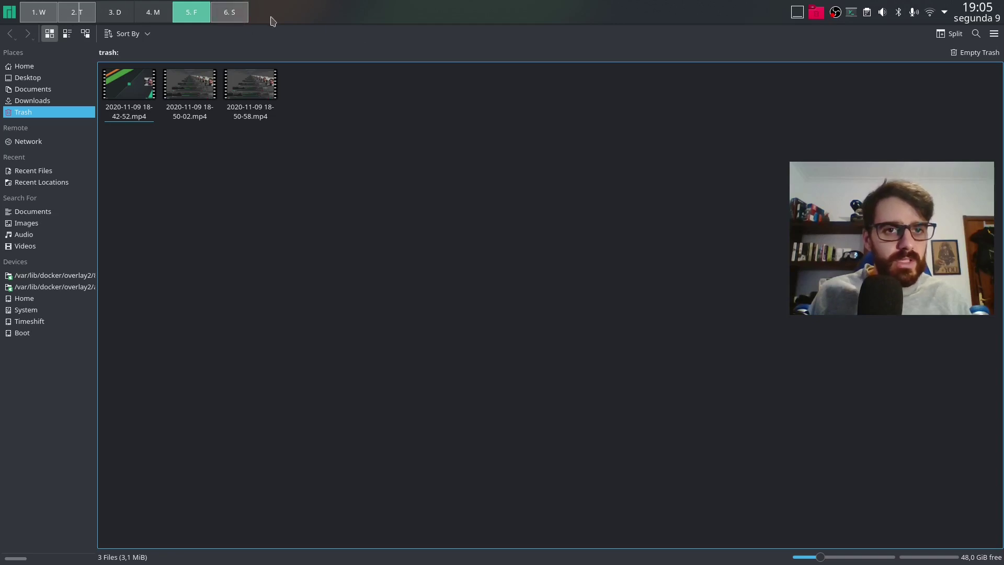
# - Add the Global Menu widget, found by searching 'global', to the top panel
pyautogui.rightClick(291, 13)
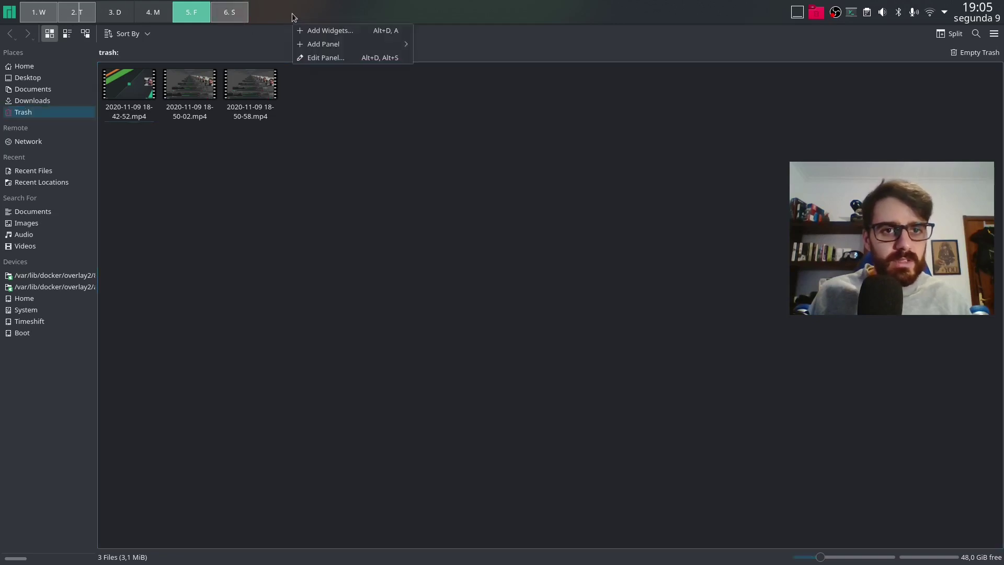
pyautogui.click(343, 56)
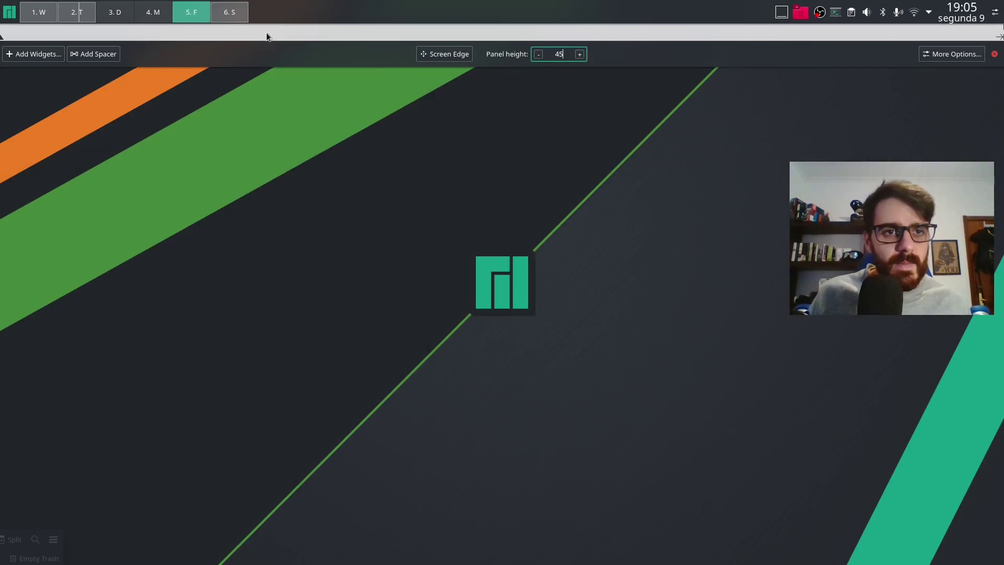
pyautogui.click(40, 54)
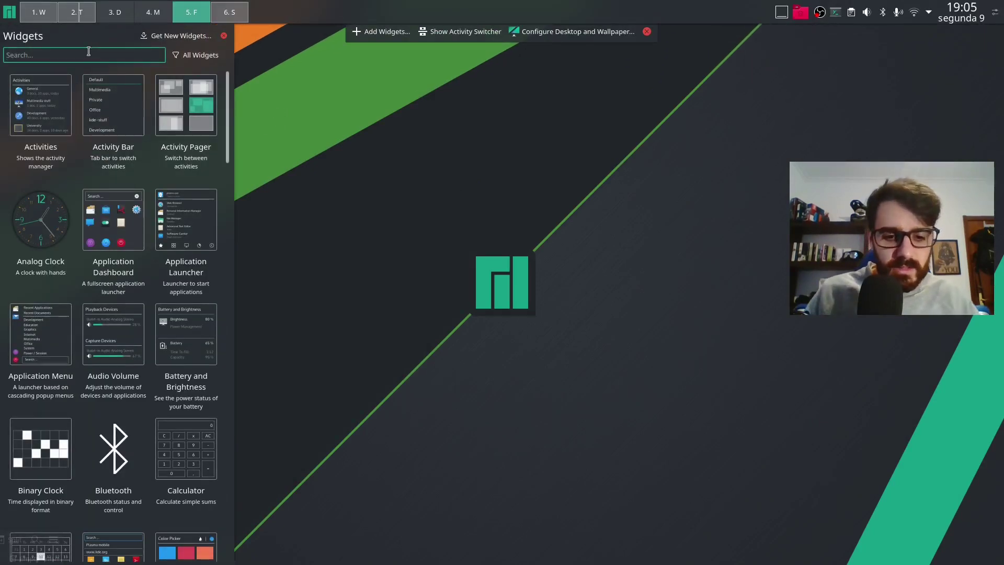
pyautogui.write('global')
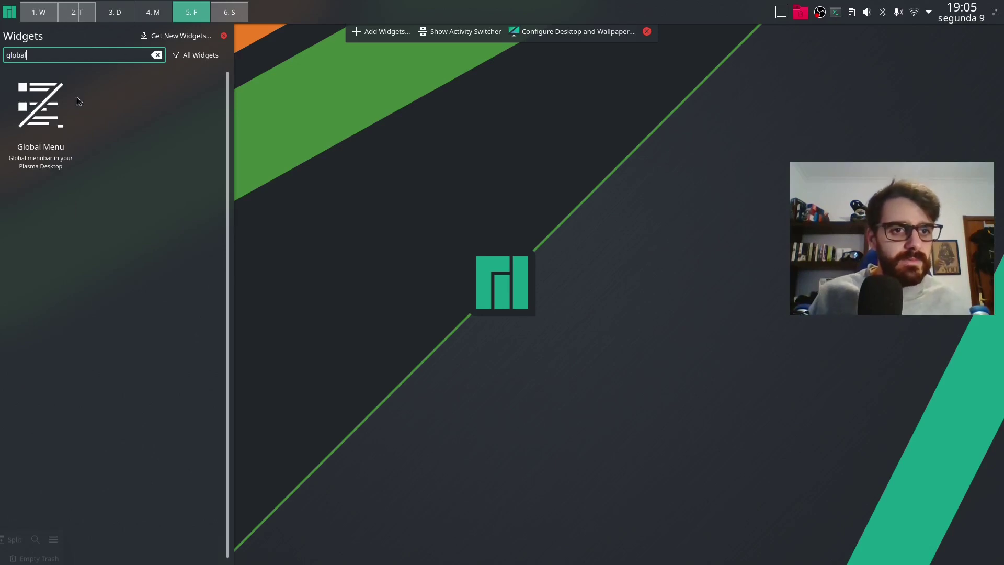
pyautogui.moveTo(78, 101); pyautogui.dragTo(268, 7)
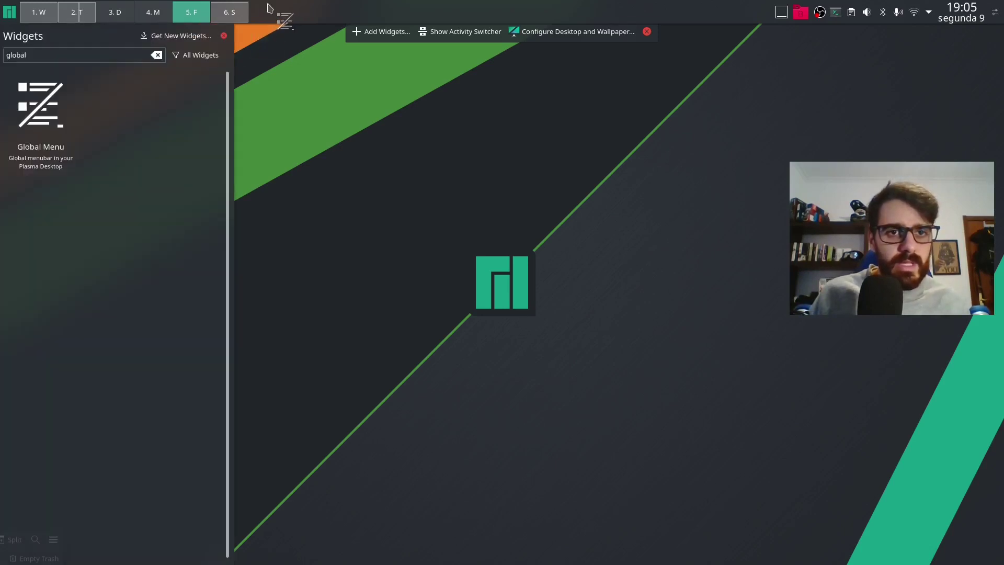
pyautogui.click(223, 36)
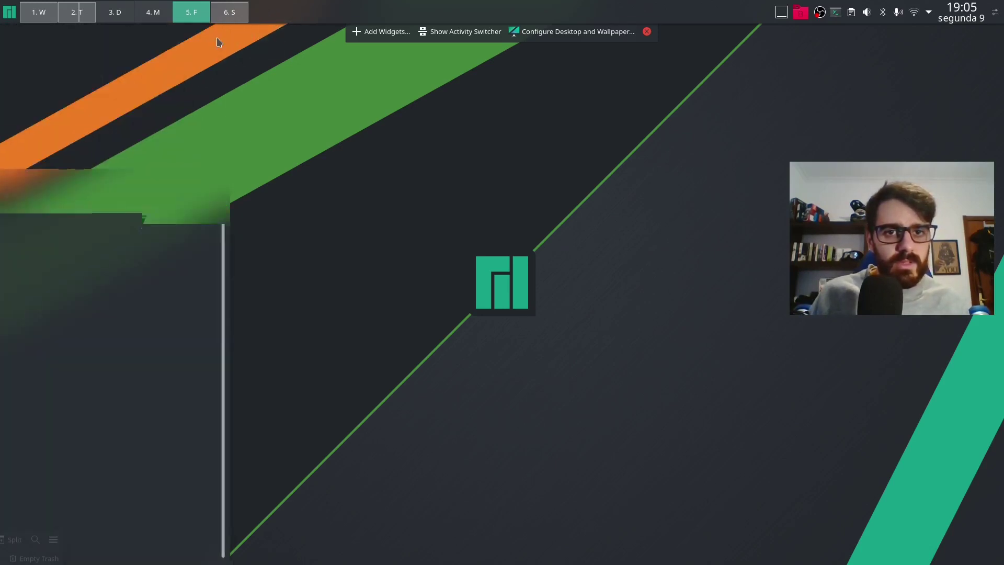
pyautogui.click(647, 31)
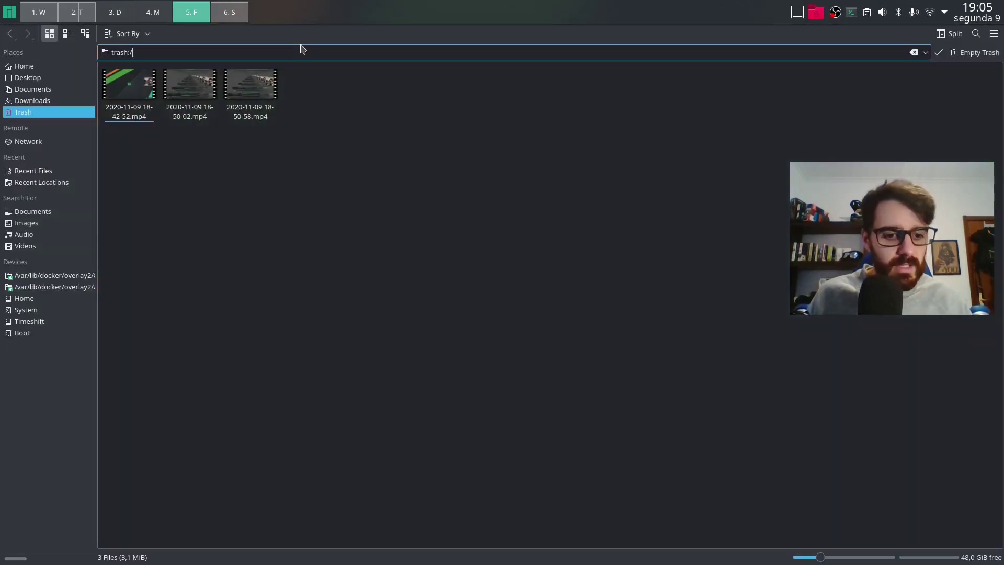
# - Refocus the Trash file view and switch to desktop 4 with Ctrl+F4
pyautogui.press('super+q')
pyautogui.click(280, 96)
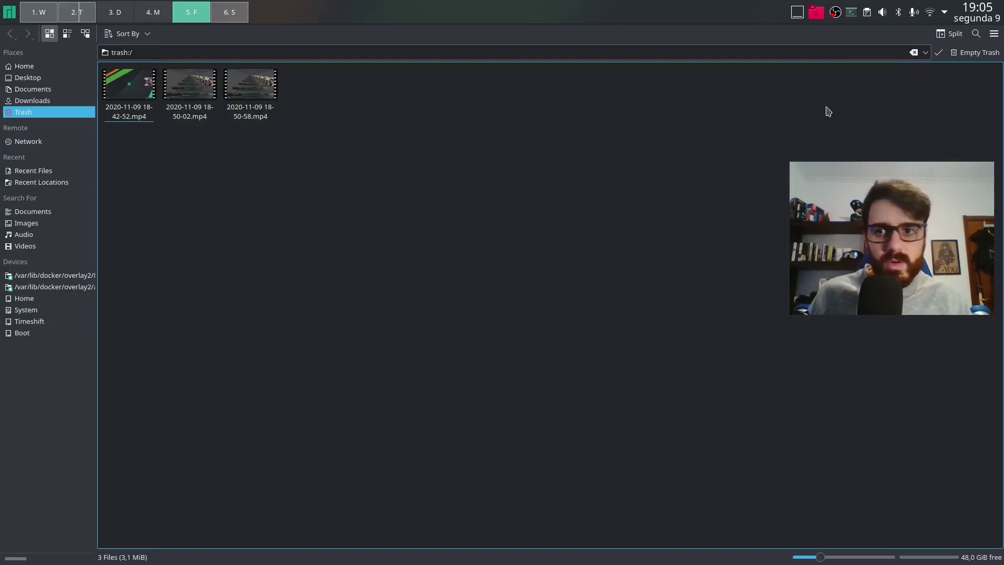
pyautogui.hotkey('ctrl', 'F4')
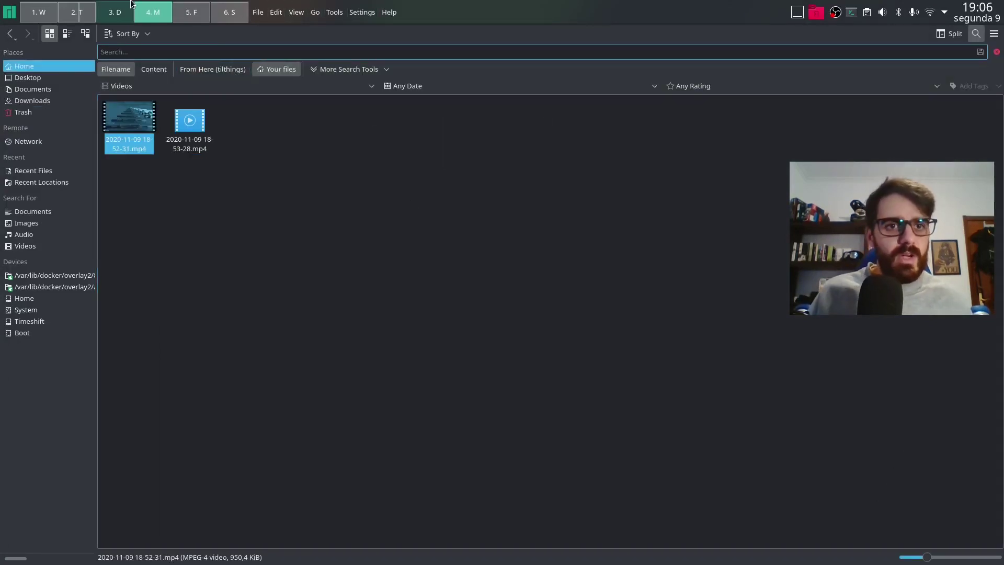
# - Return to the settings on desktop 6 and filter the shortcuts by 'close'
pyautogui.click(231, 18)
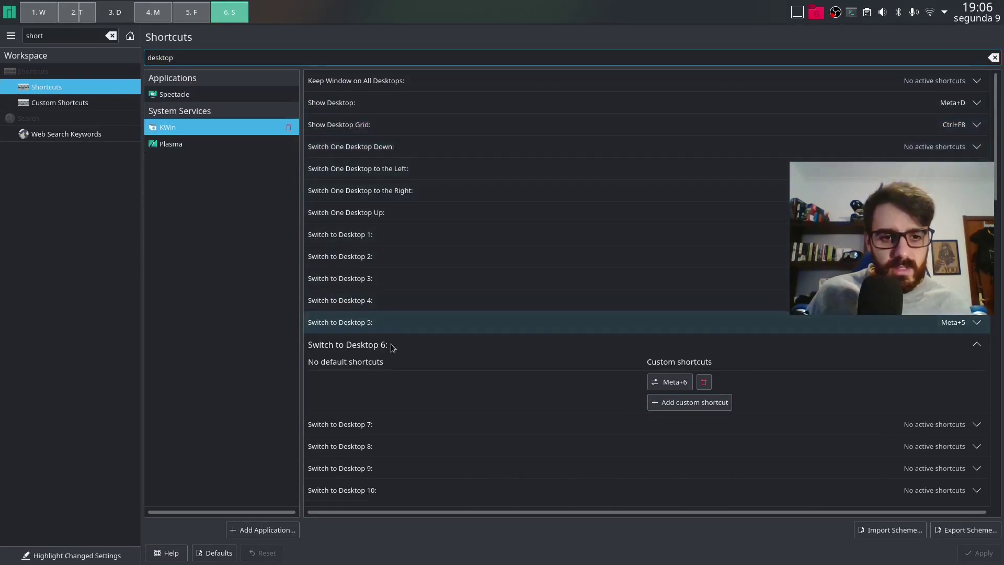
pyautogui.scroll(-5, 366, 345)
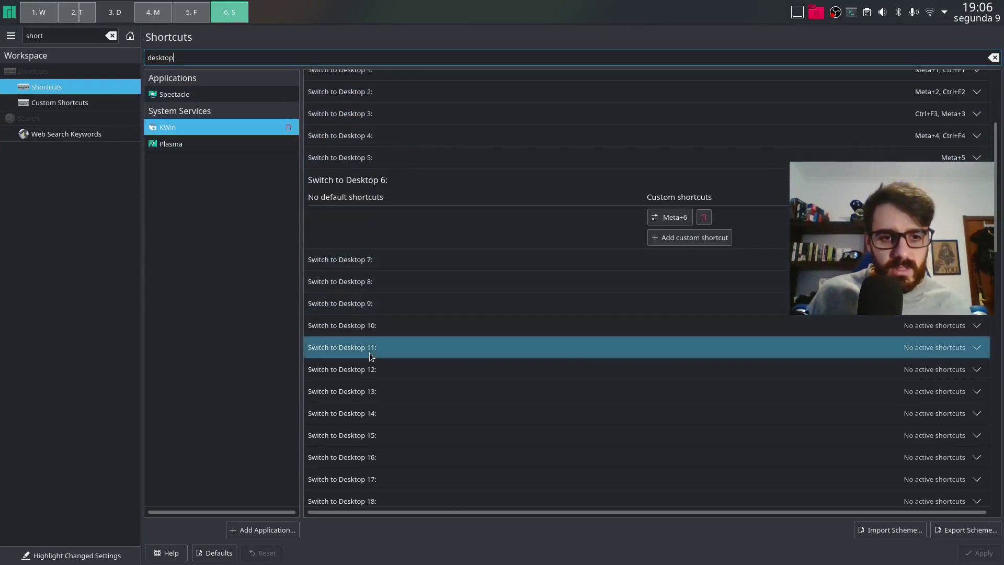
pyautogui.doubleClick(197, 56)
pyautogui.write('close')
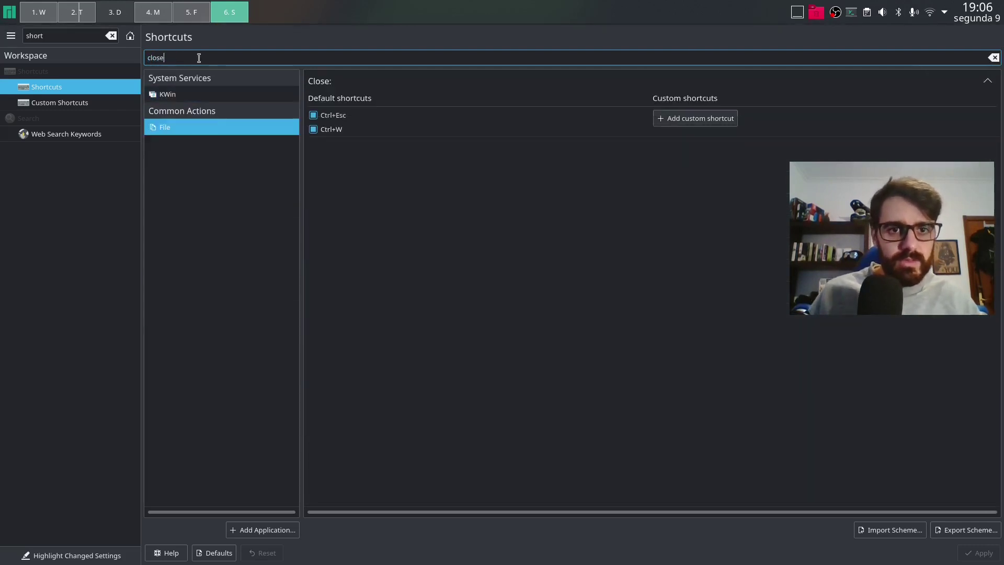
# - Assign Meta+Q as the Close Window shortcut, reassigning it from Plasma, and apply
pyautogui.click(245, 95)
pyautogui.click(692, 119)
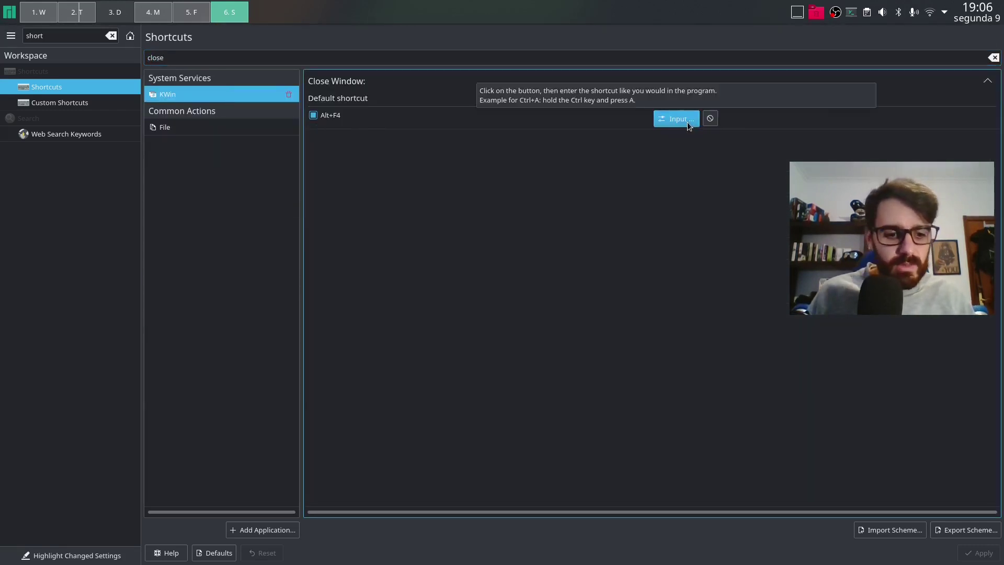
pyautogui.press('super+q')
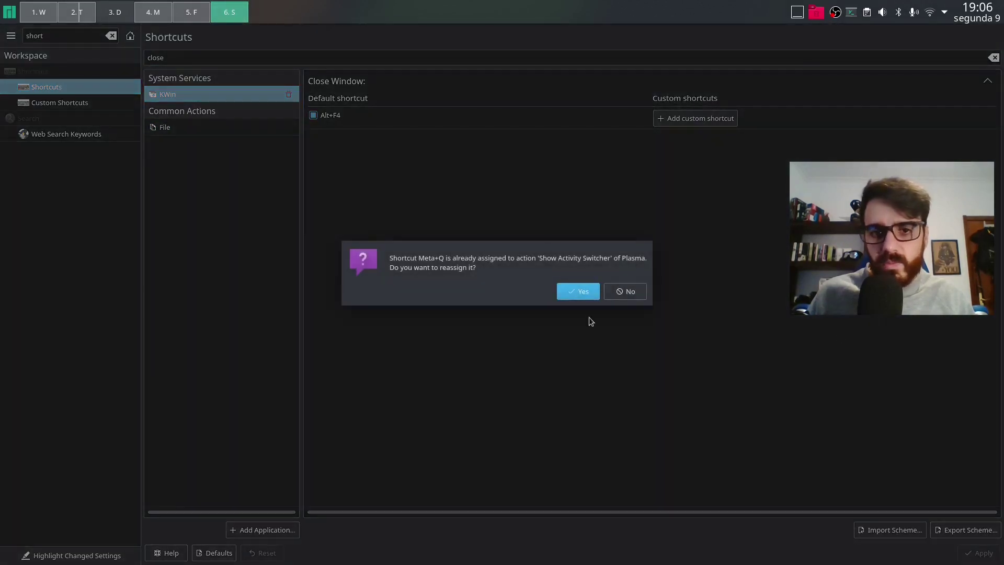
pyautogui.click(578, 291)
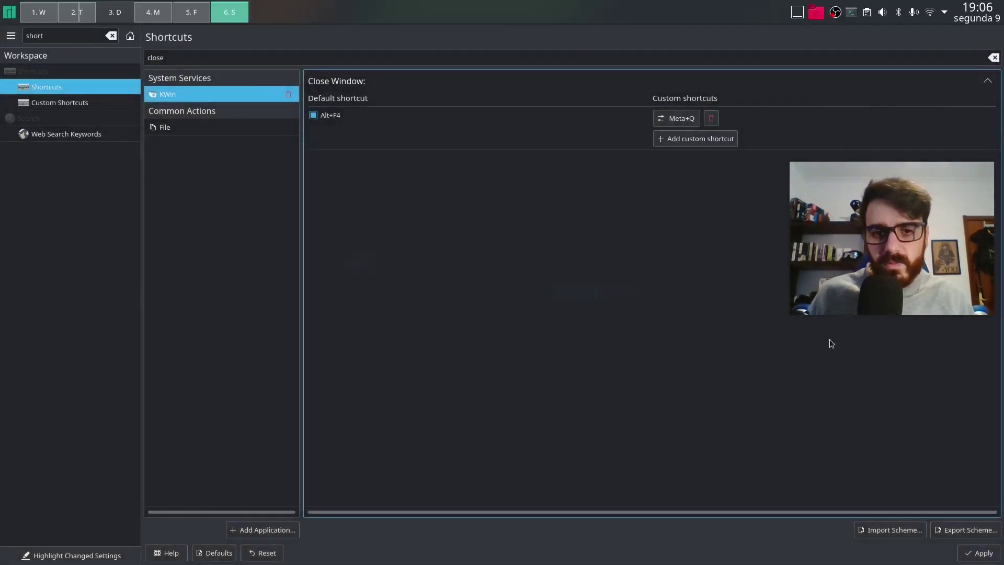
pyautogui.click(980, 553)
# - Close the settings with Meta+Q and check workspaces 5, 4 and 2
pyautogui.press('super+q')
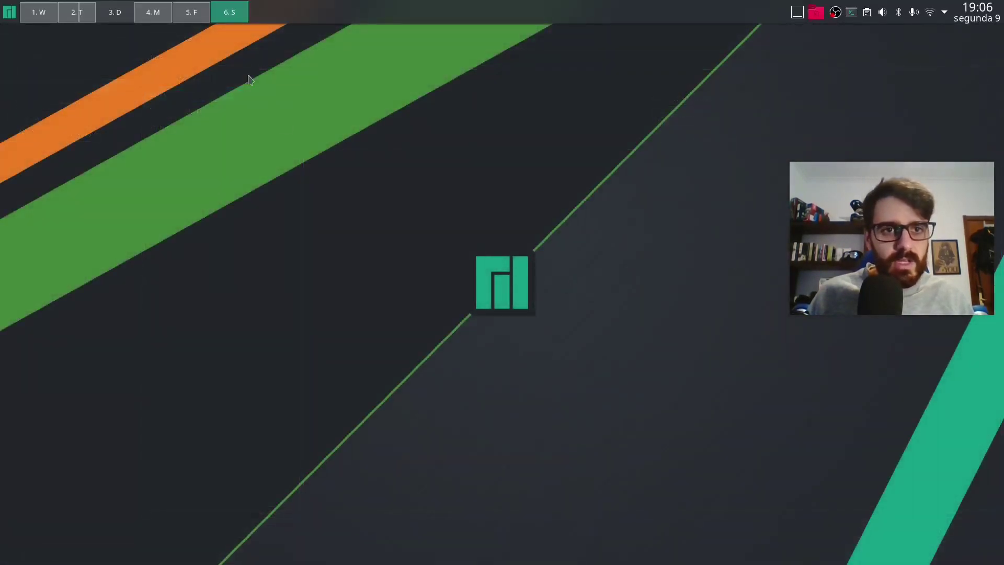
pyautogui.press('super+5')
pyautogui.press('super+q')
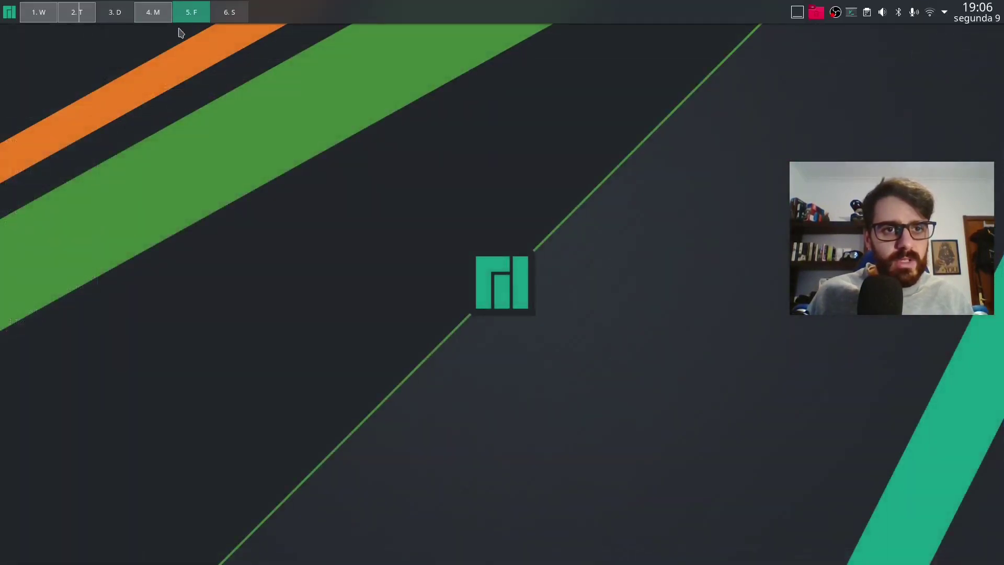
pyautogui.press('super+4')
pyautogui.press('super+q')
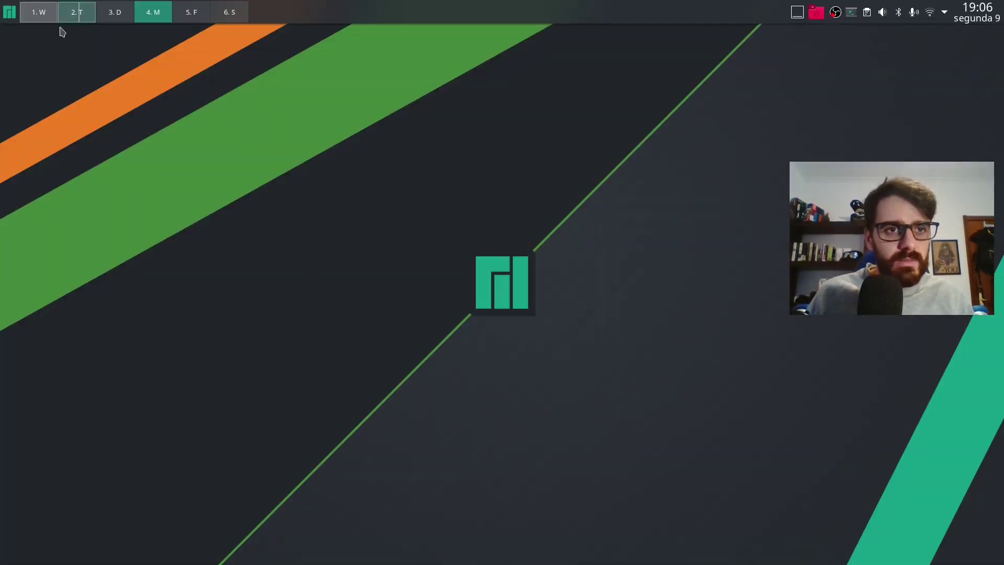
pyautogui.press('super+2')
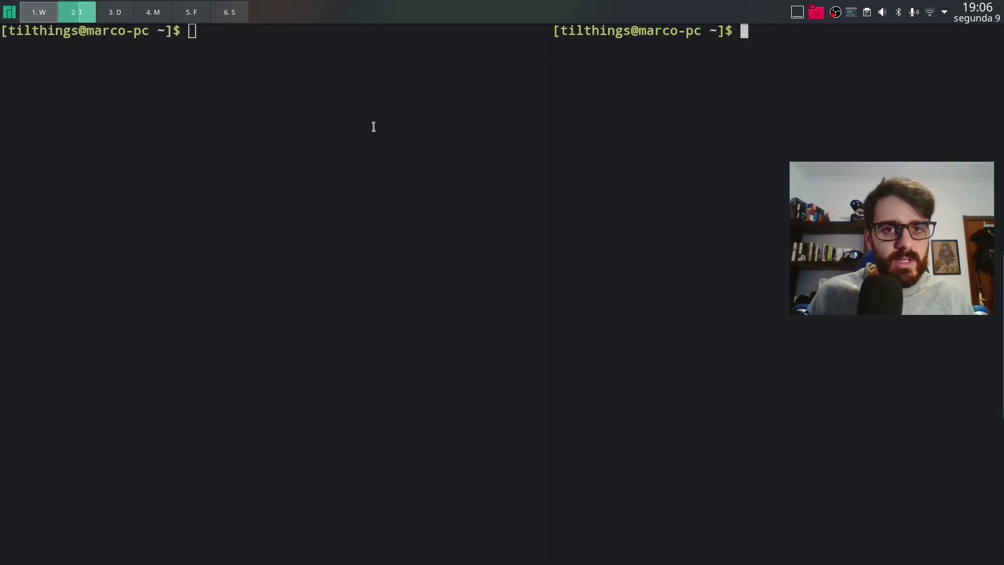
# - Revisit the terminals on workspace 2, then return to the empty workspace 6
pyautogui.press('super+6')
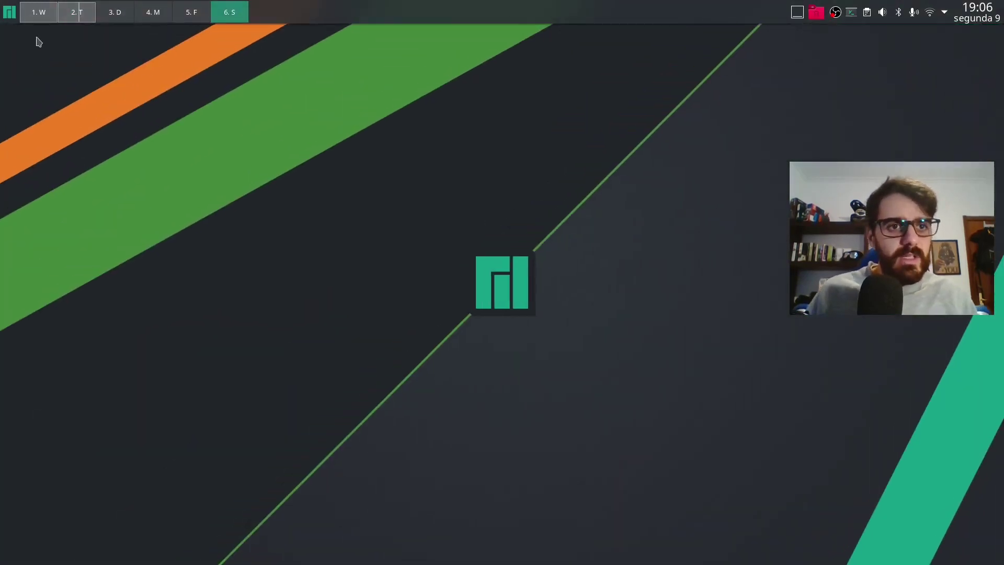
pyautogui.press('super+1')
pyautogui.press('super+2')
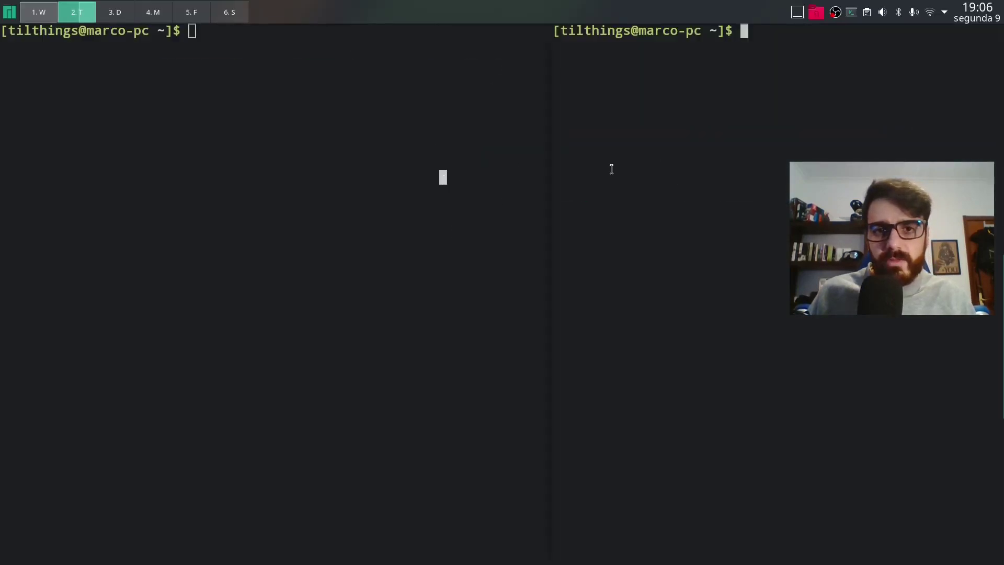
pyautogui.click(398, 253)
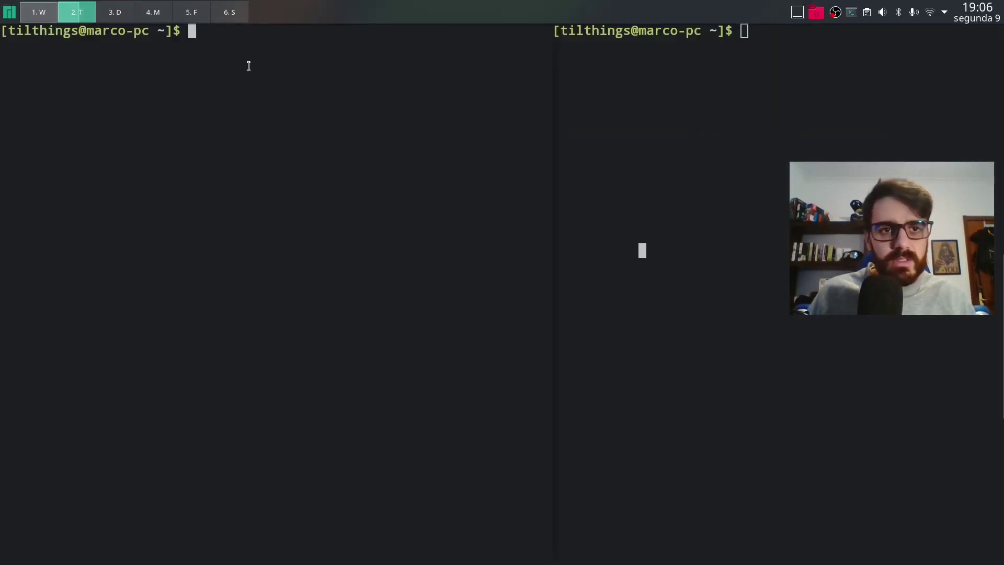
pyautogui.click(229, 15)
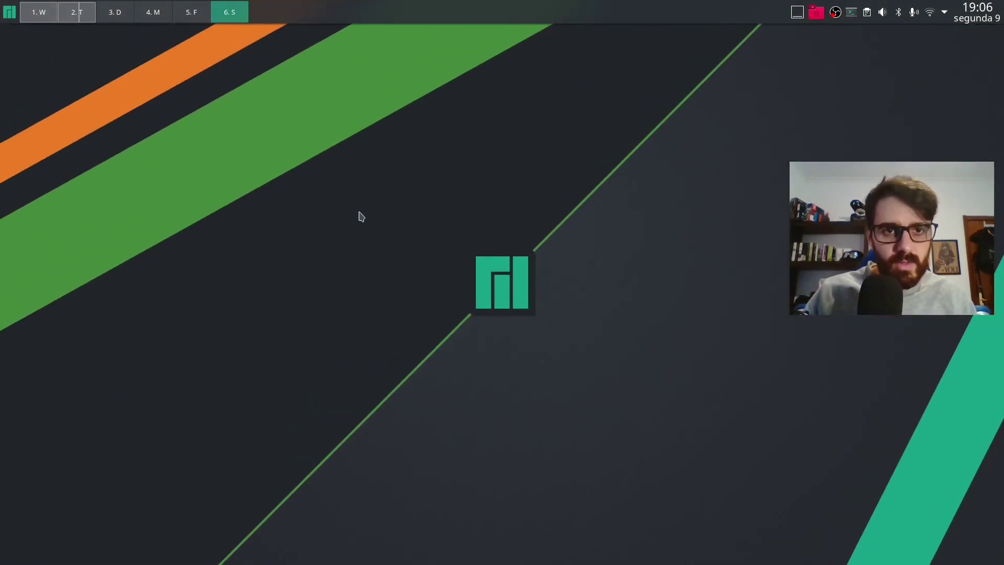
# - Launch System Settings by searching 'set' and go to Workspace Behavior > Desktop Effects
pyautogui.press('super')
pyautogui.write('set')
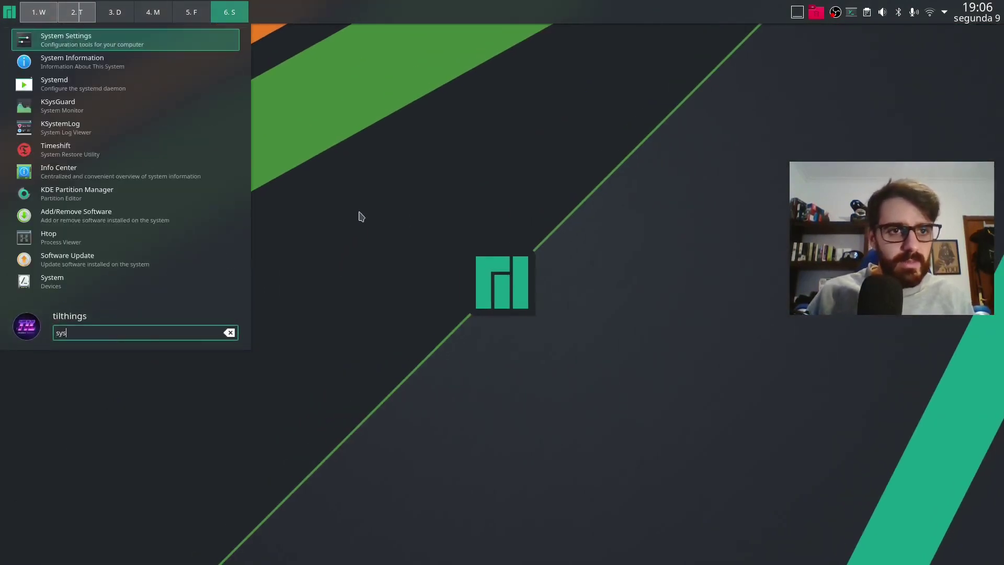
pyautogui.press('Return')
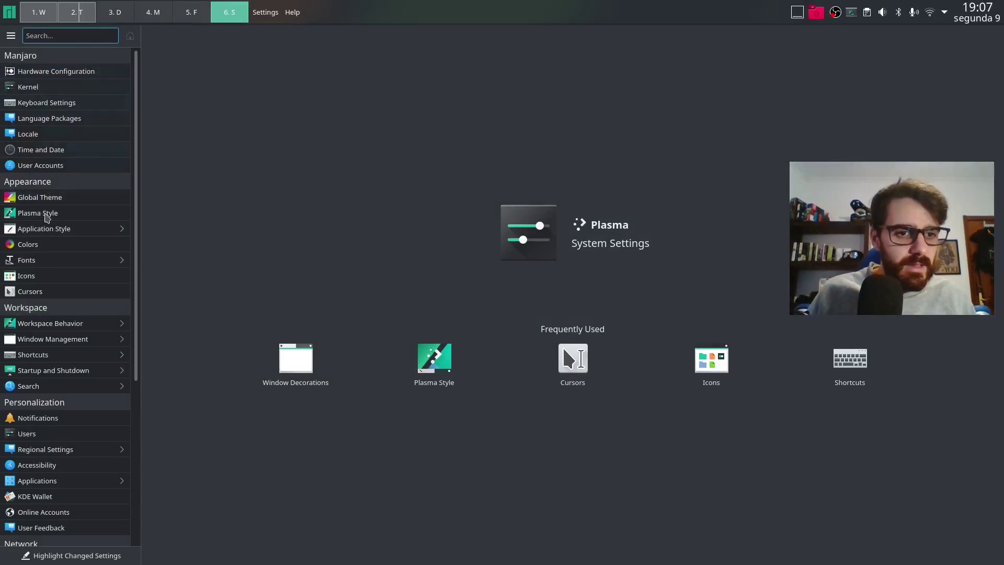
pyautogui.click(52, 338)
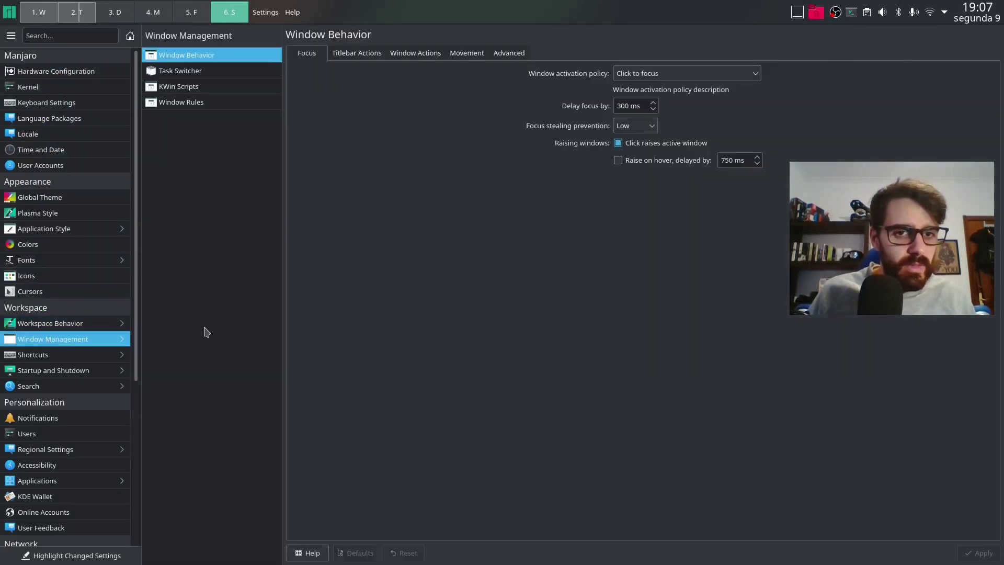
pyautogui.press('Up')
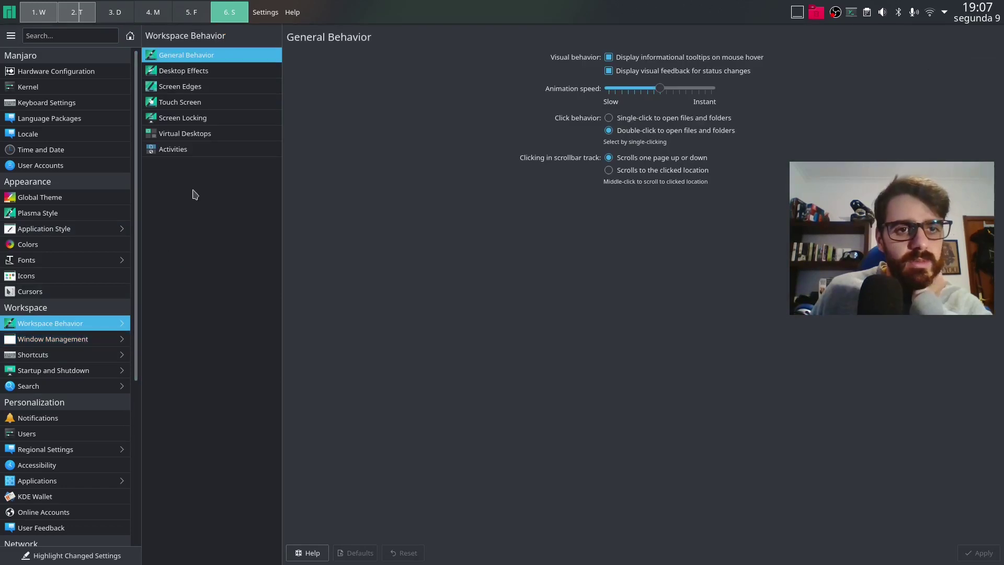
pyautogui.click(186, 76)
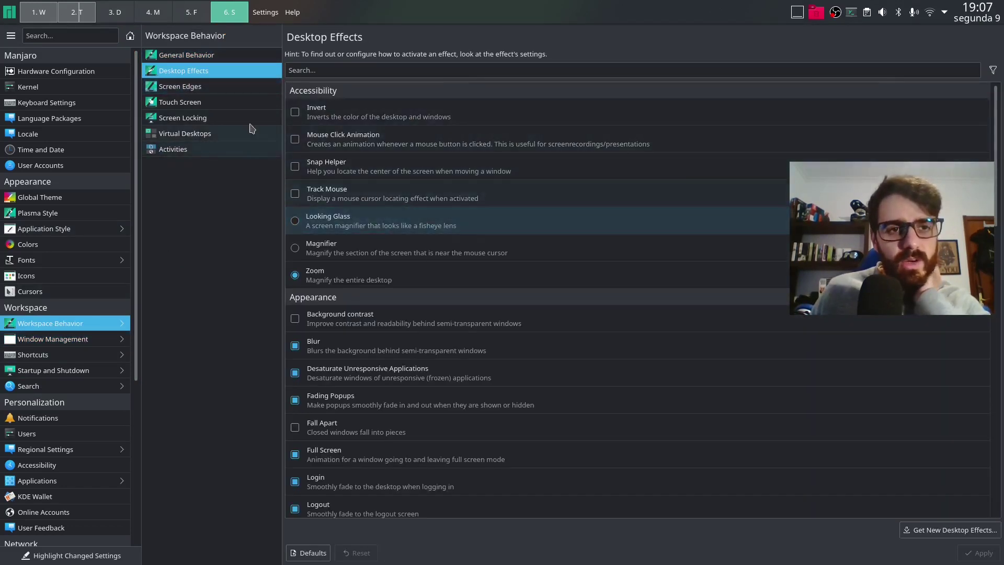
# - Enable the Dim Inactive effect under Focus and apply it
pyautogui.scroll(-10, 372, 199)
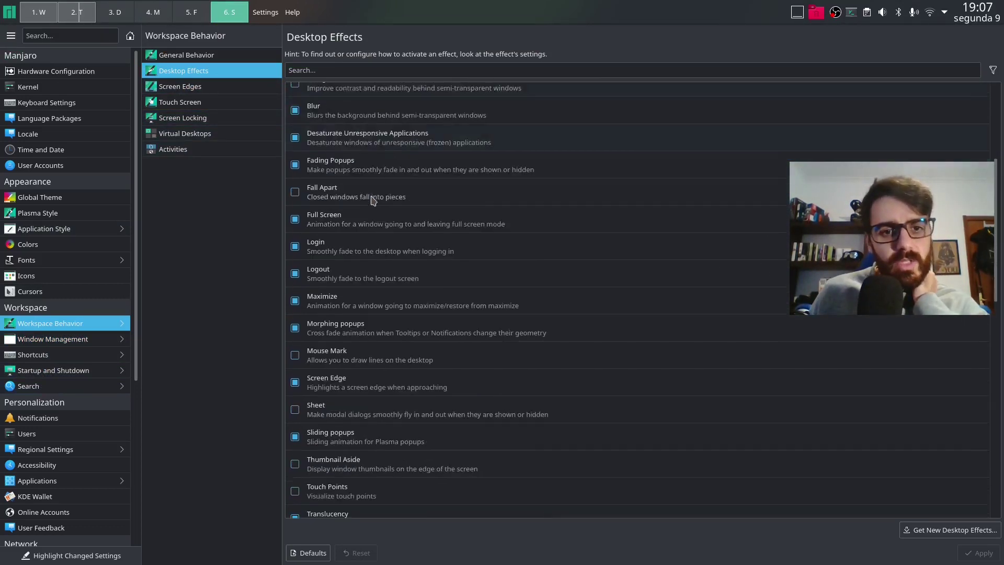
pyautogui.scroll(-5, 372, 200)
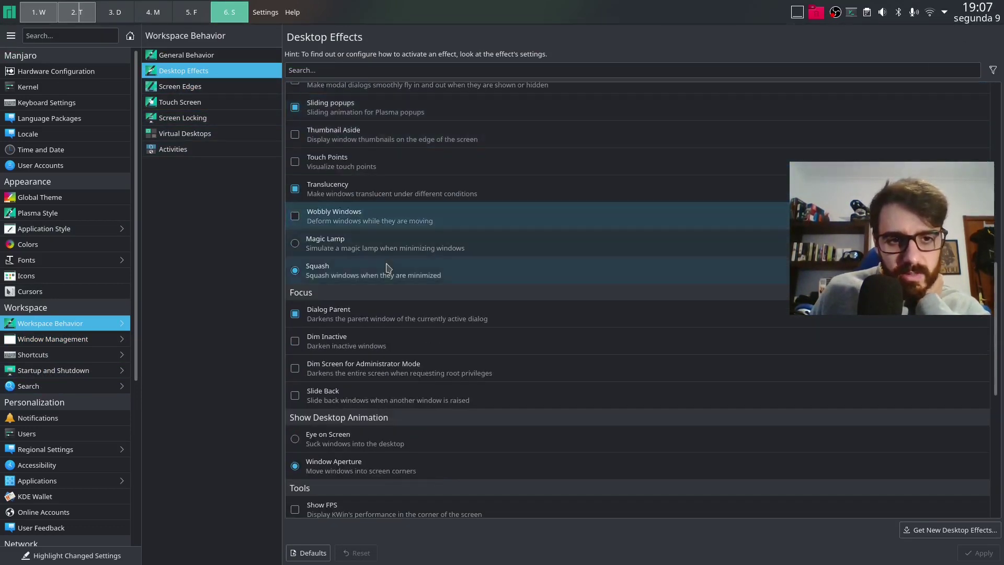
pyautogui.scroll(-1, 392, 296)
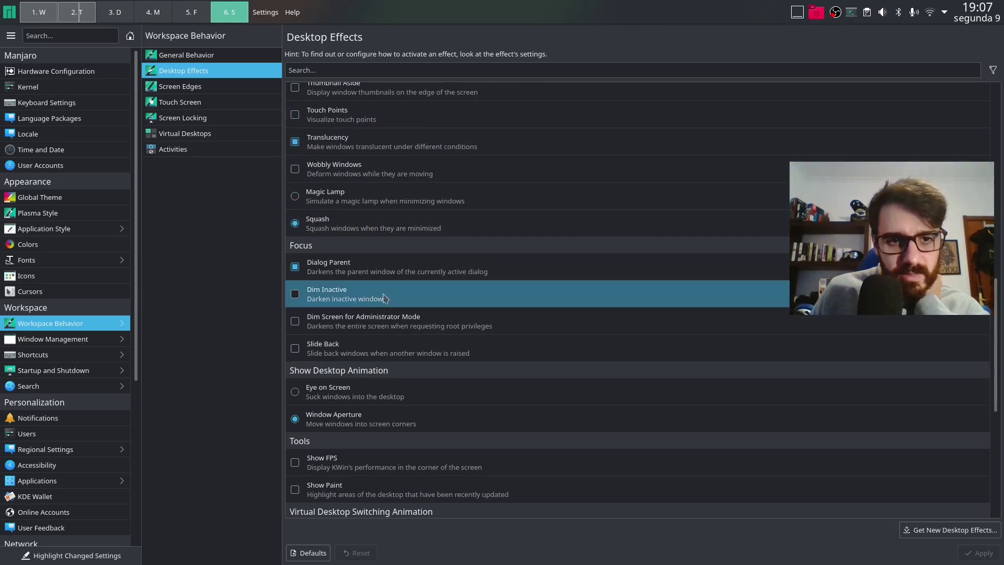
pyautogui.click(294, 295)
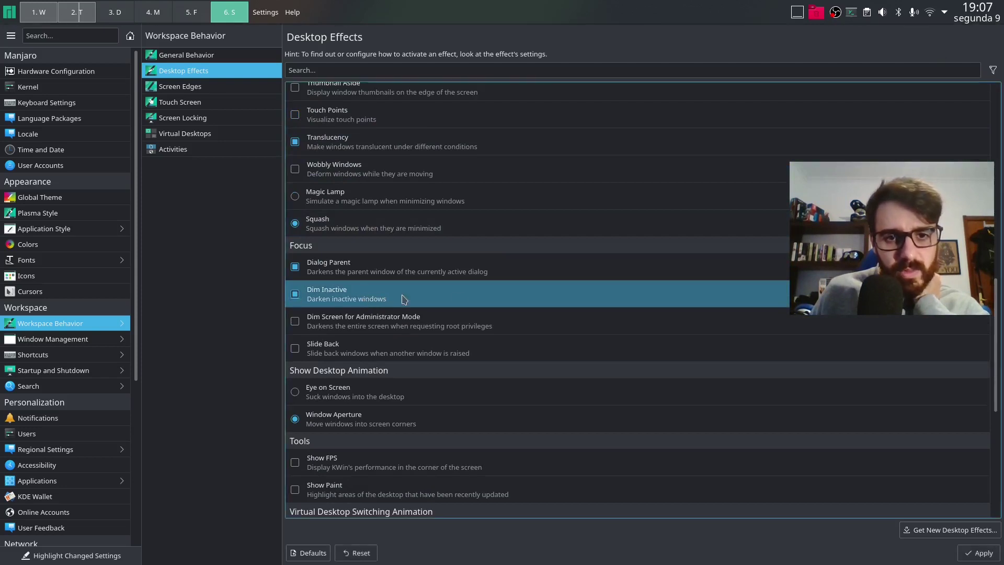
pyautogui.click(981, 553)
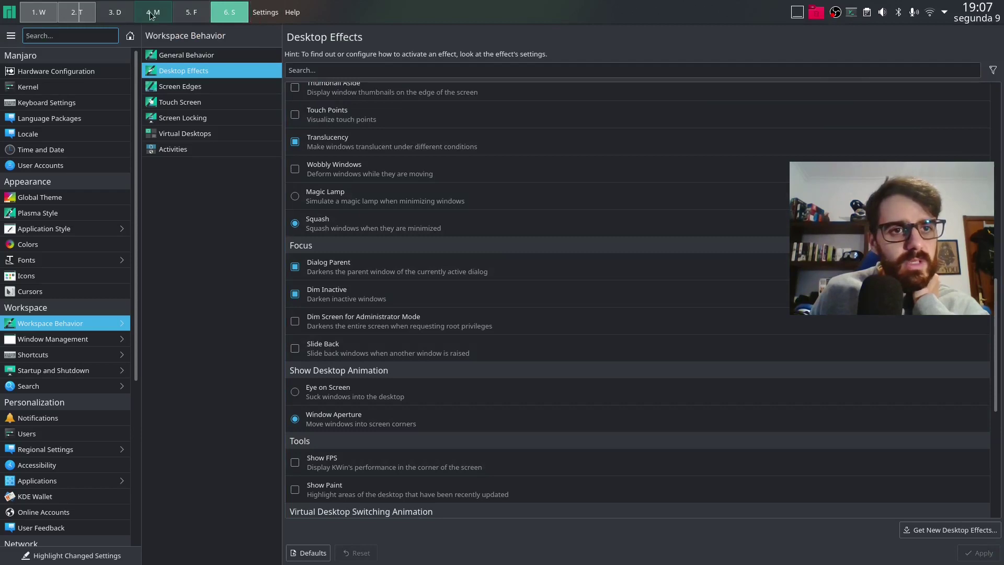
pyautogui.click(92, 14)
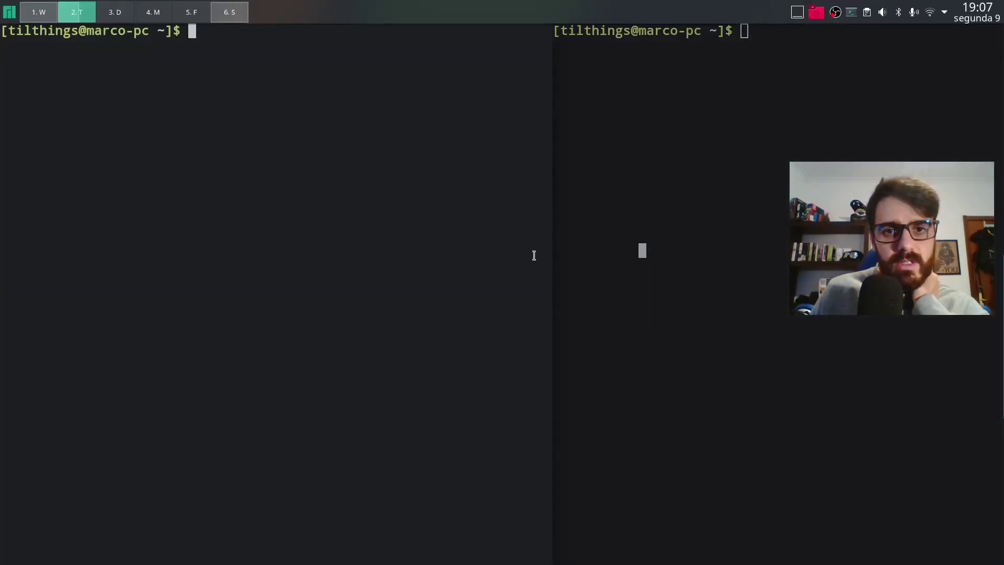
pyautogui.click(682, 333)
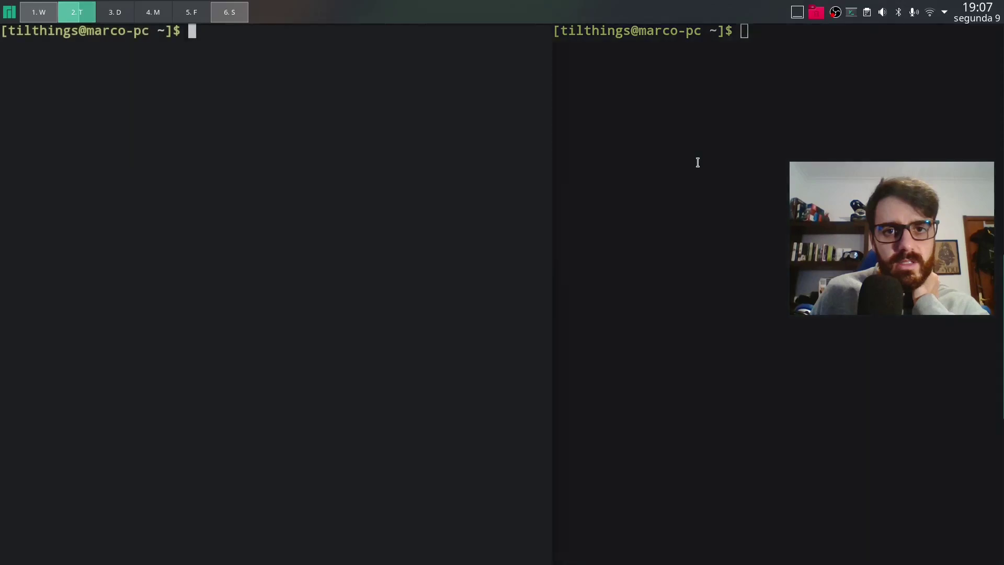
pyautogui.click(465, 168)
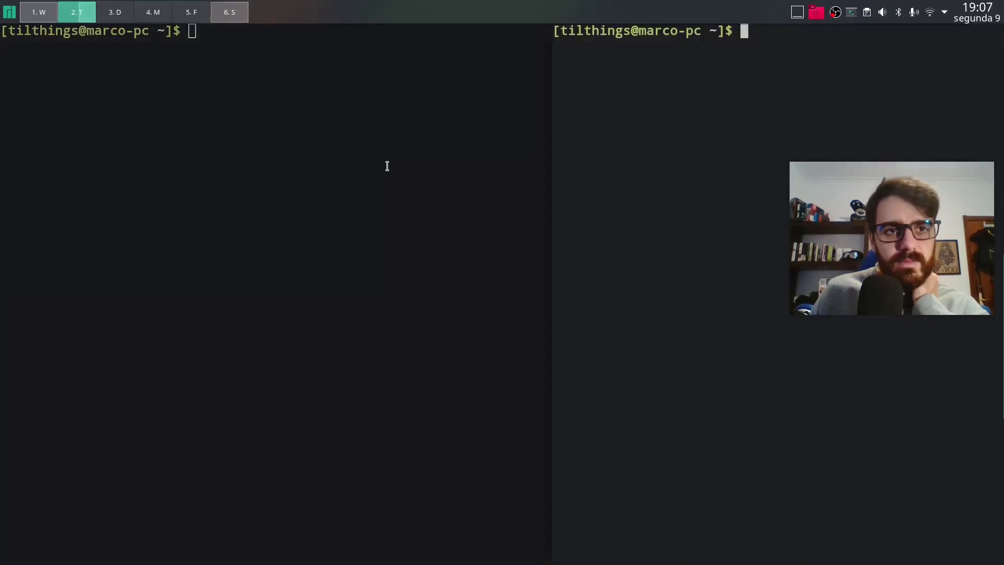
pyautogui.click(224, 15)
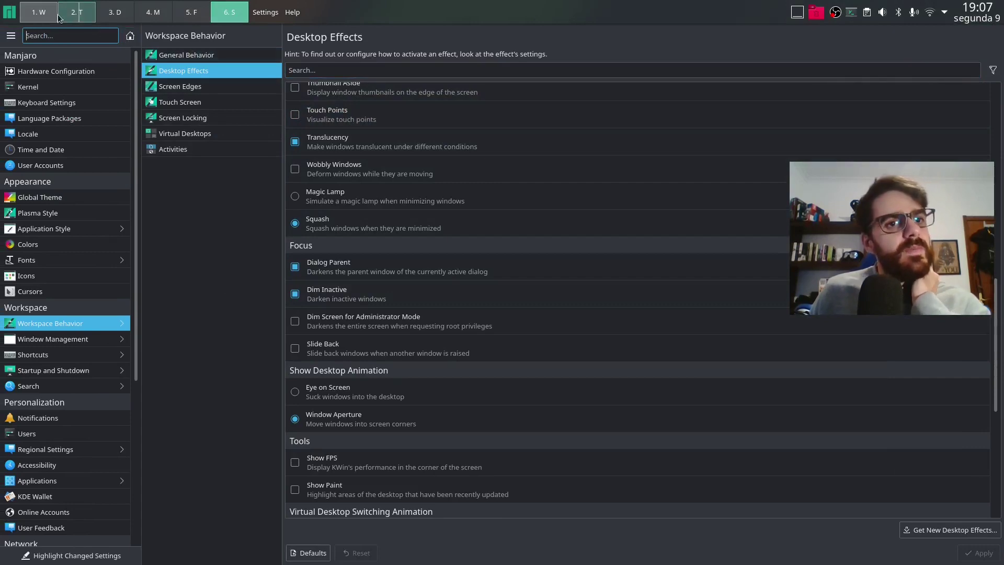
pyautogui.click(39, 10)
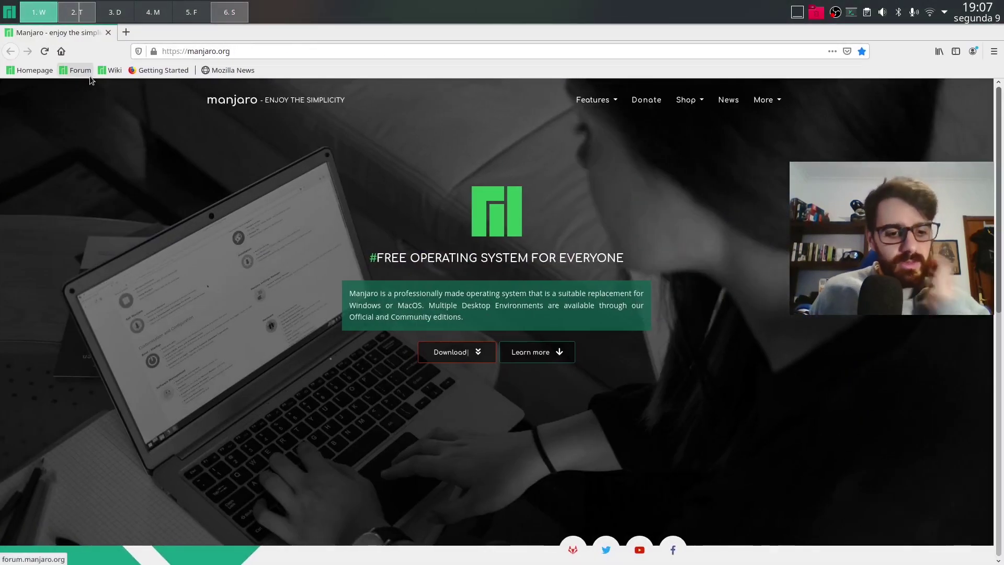
pyautogui.click(229, 13)
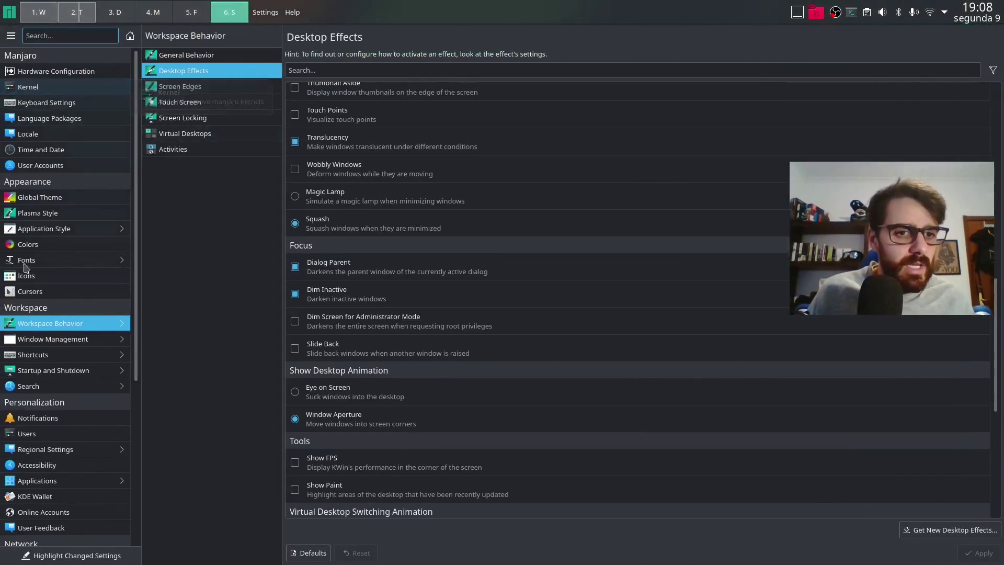
# - Search the settings for 'shor' and open the Shortcuts page
pyautogui.write('short')
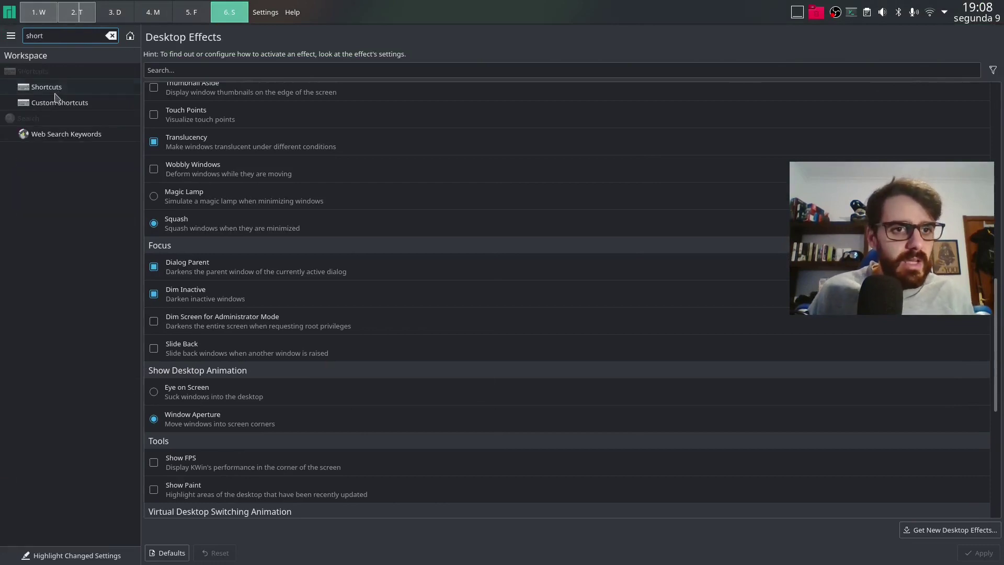
pyautogui.click(55, 98)
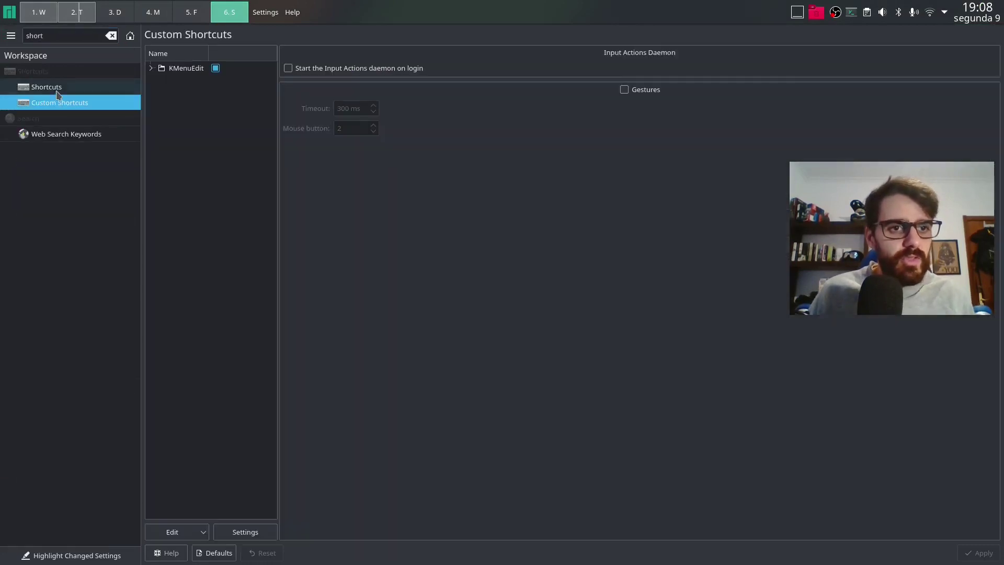
pyautogui.click(89, 90)
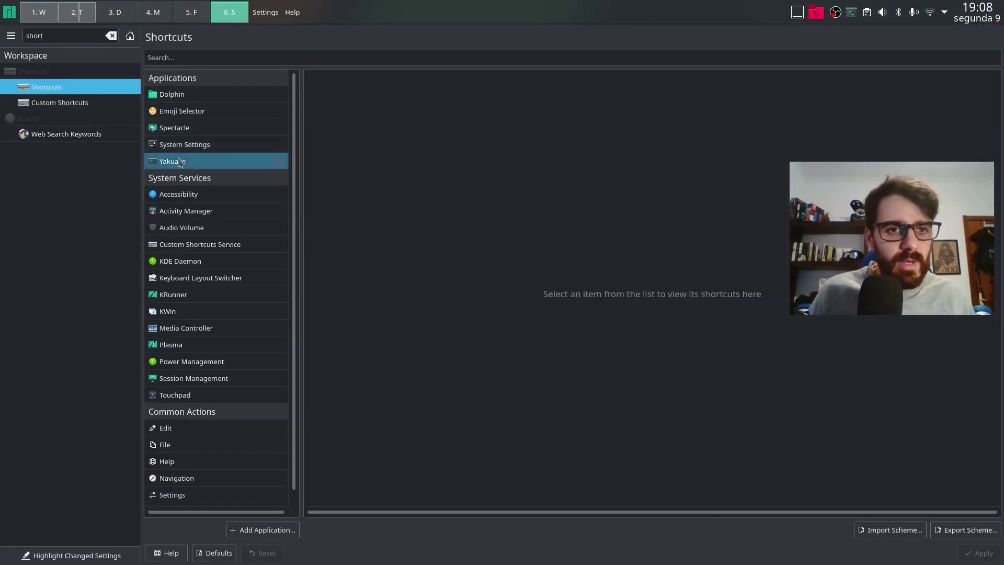
# - Add Firefox to the shortcut applications by filtering for 'fire'
pyautogui.click(285, 532)
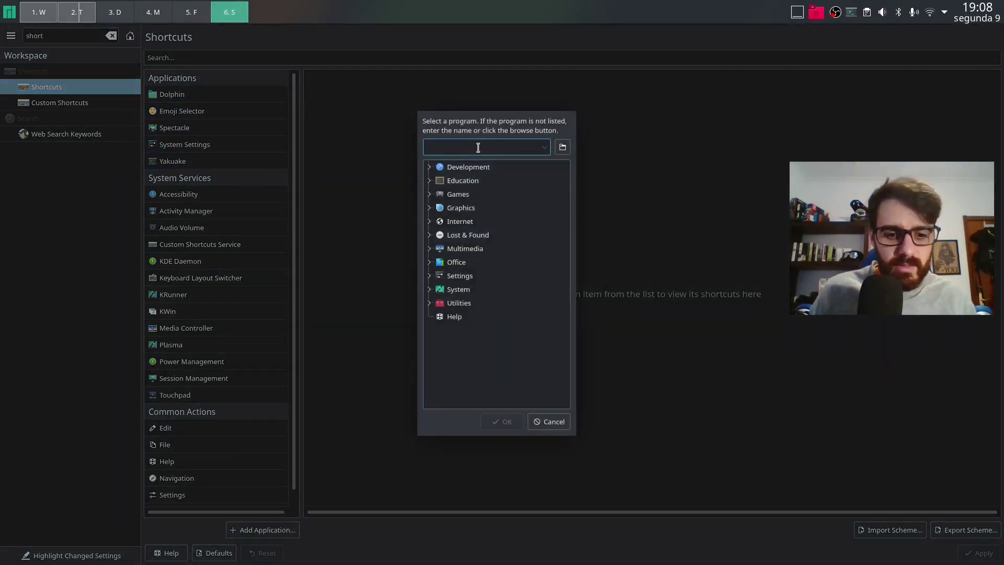
pyautogui.write('fire')
pyautogui.click(485, 182)
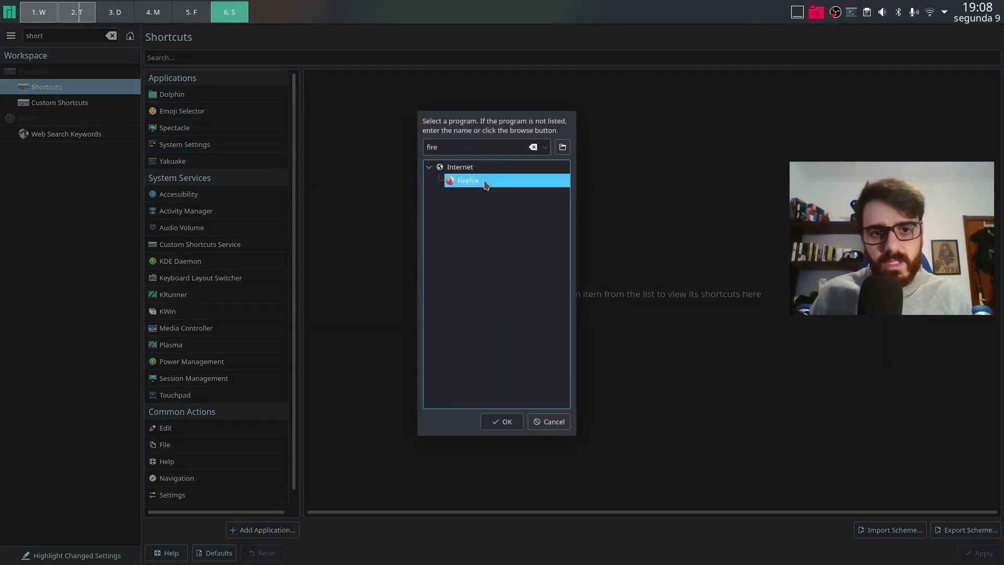
pyautogui.click(511, 418)
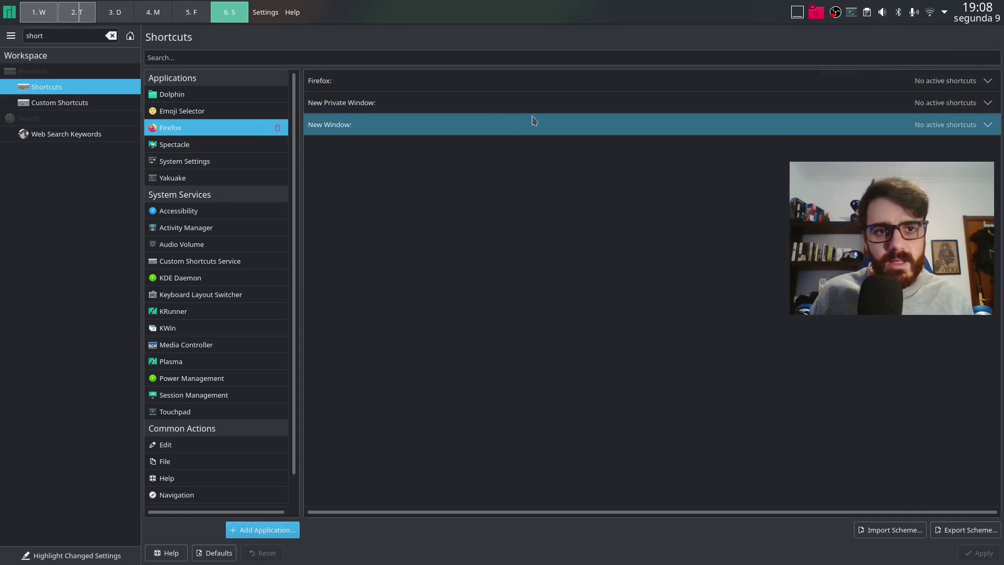
# - Record Meta+B as the custom shortcut for Firefox's New Window action
pyautogui.click(963, 125)
pyautogui.click(699, 159)
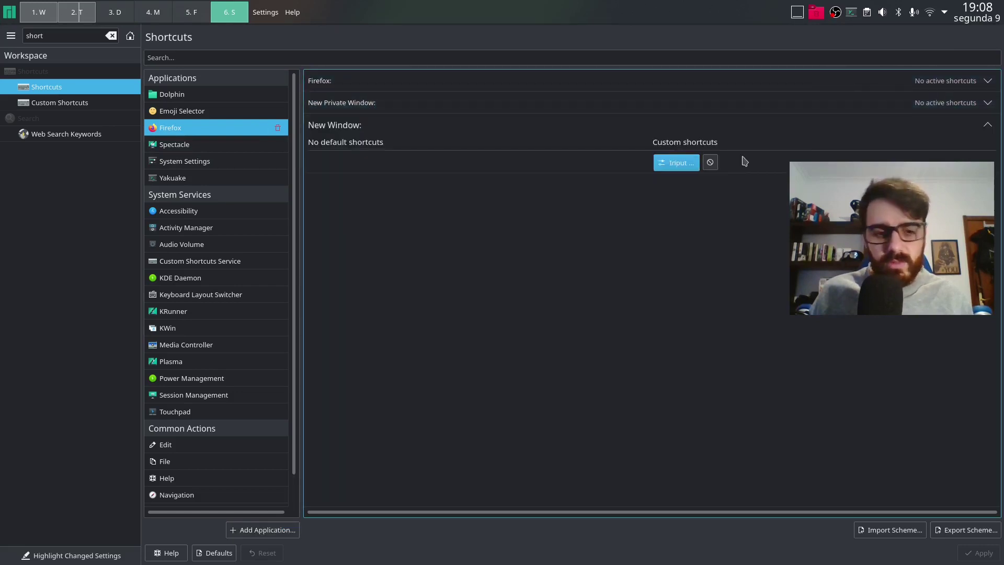
pyautogui.press('super+b')
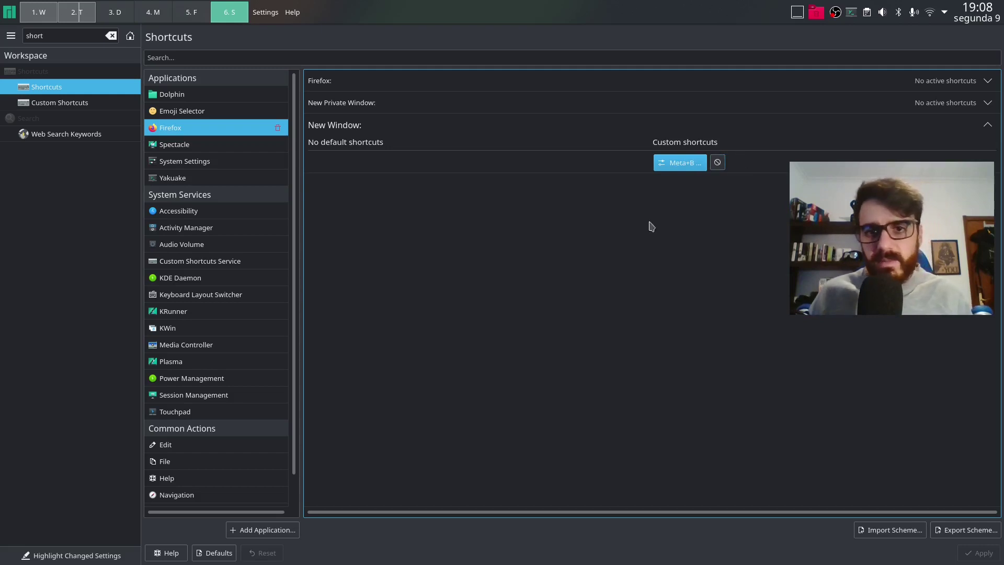
# - Apply Meta+B, test it on desktop 1 with a new Firefox window, then close it and a test terminal
pyautogui.click(984, 555)
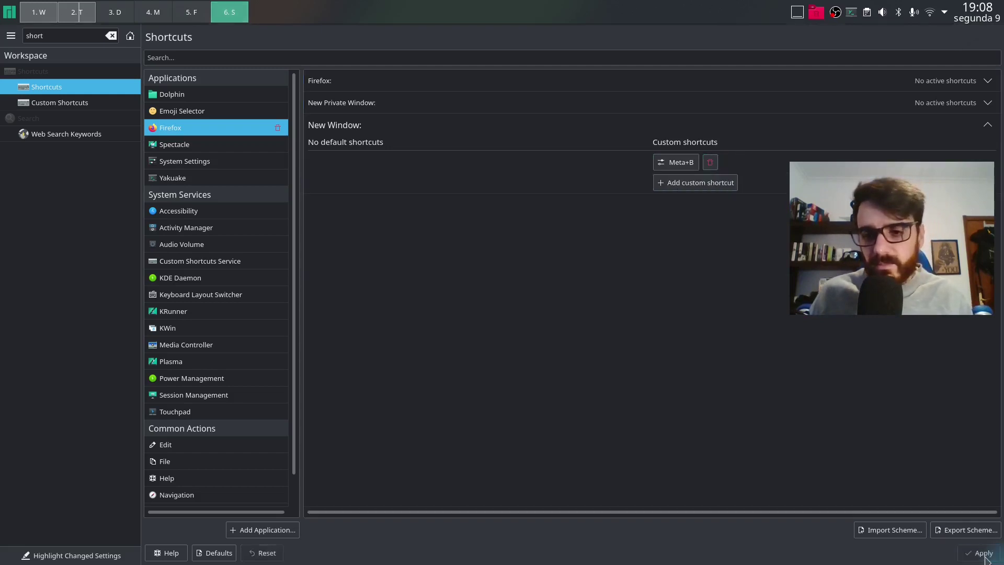
pyautogui.click(55, 8)
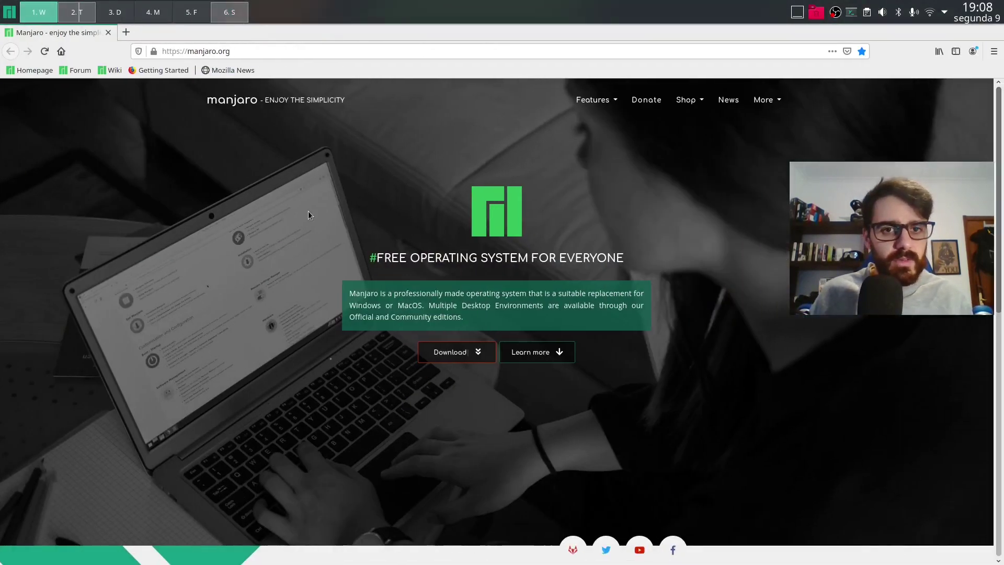
pyautogui.press('super+b')
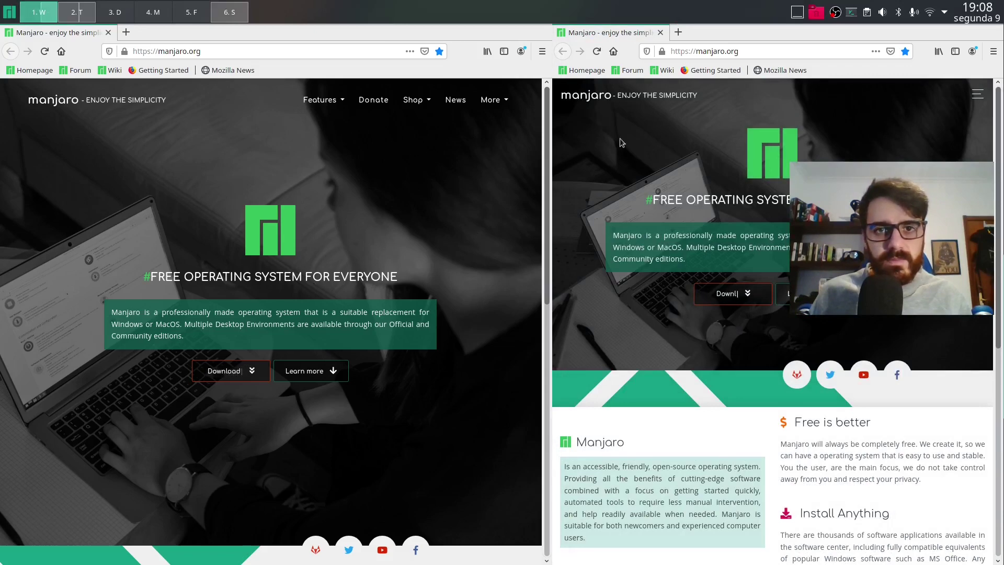
pyautogui.hotkey('ctrl', 'w')
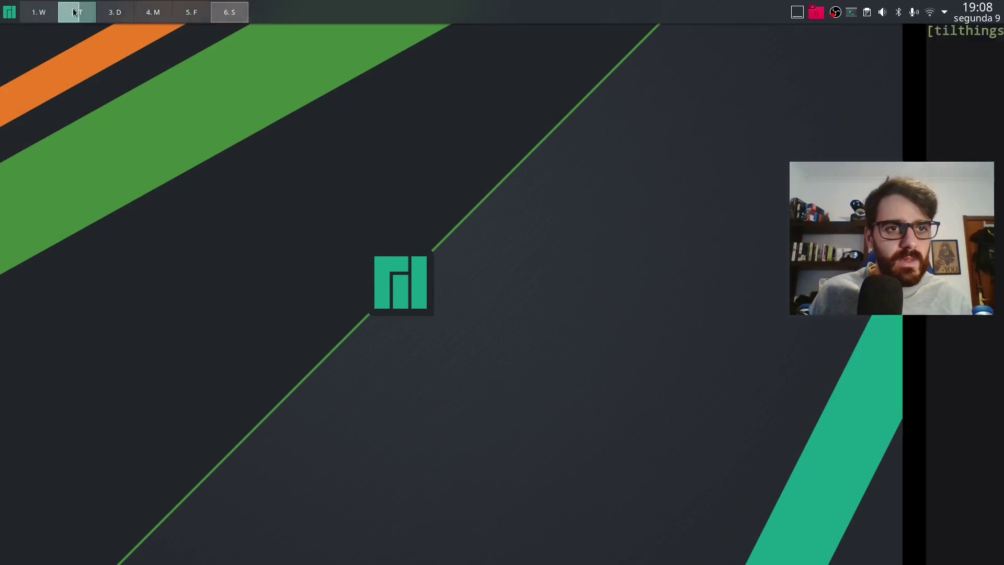
pyautogui.press('super+Return')
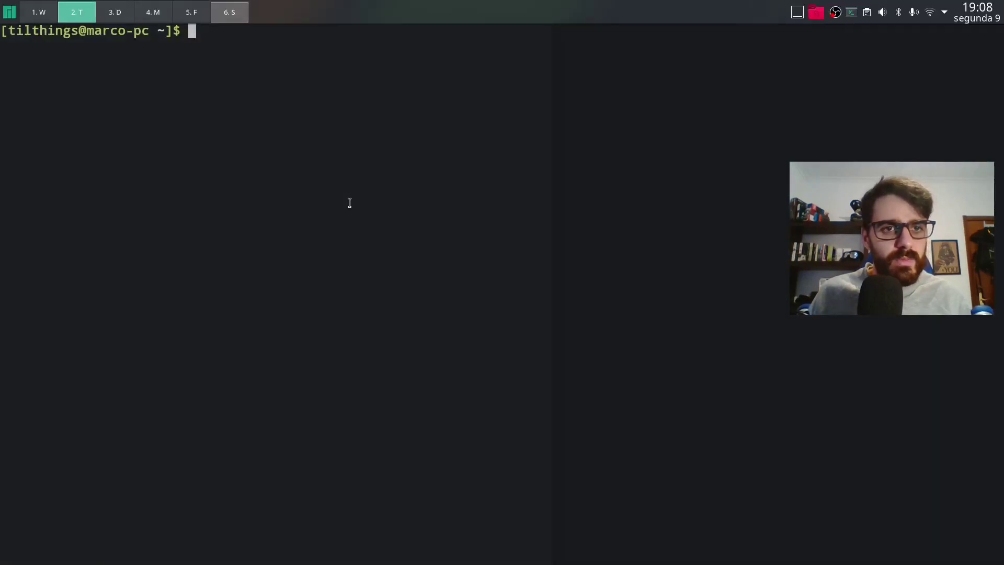
pyautogui.hotkey('ctrl', 'd')
# - Return to the settings desktop and clear the sidebar search to show all categories
pyautogui.click(233, 18)
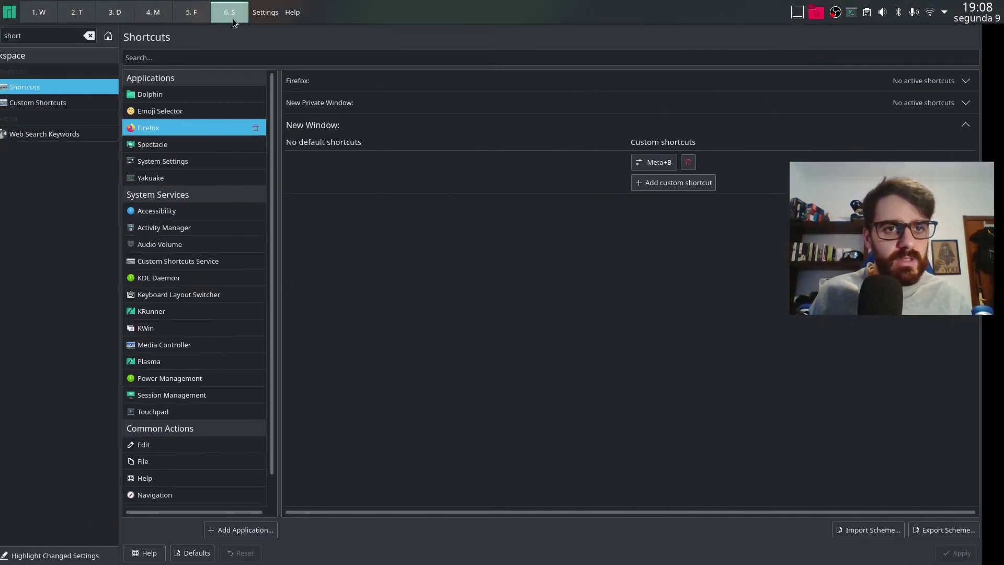
pyautogui.click(517, 273)
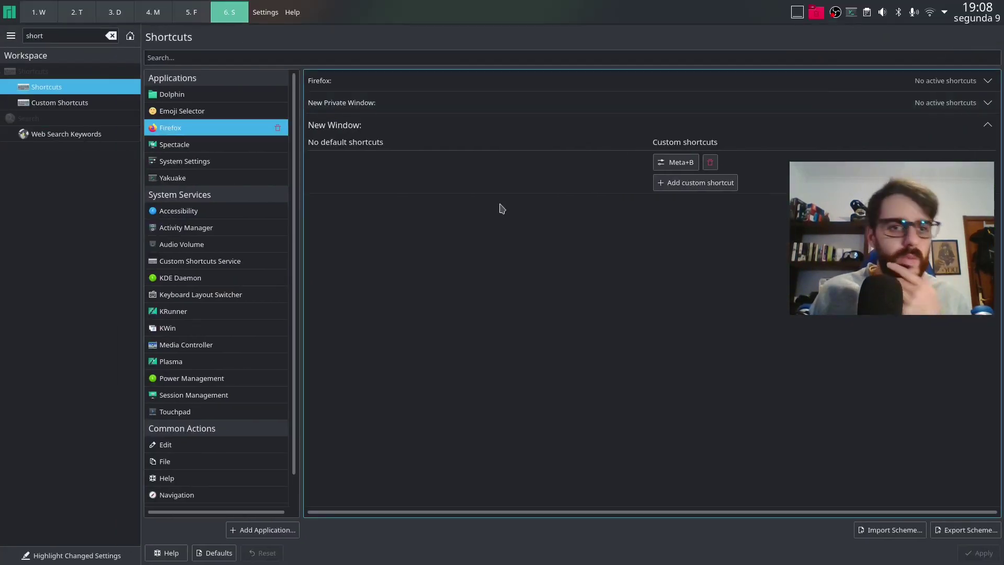
pyautogui.click(58, 38)
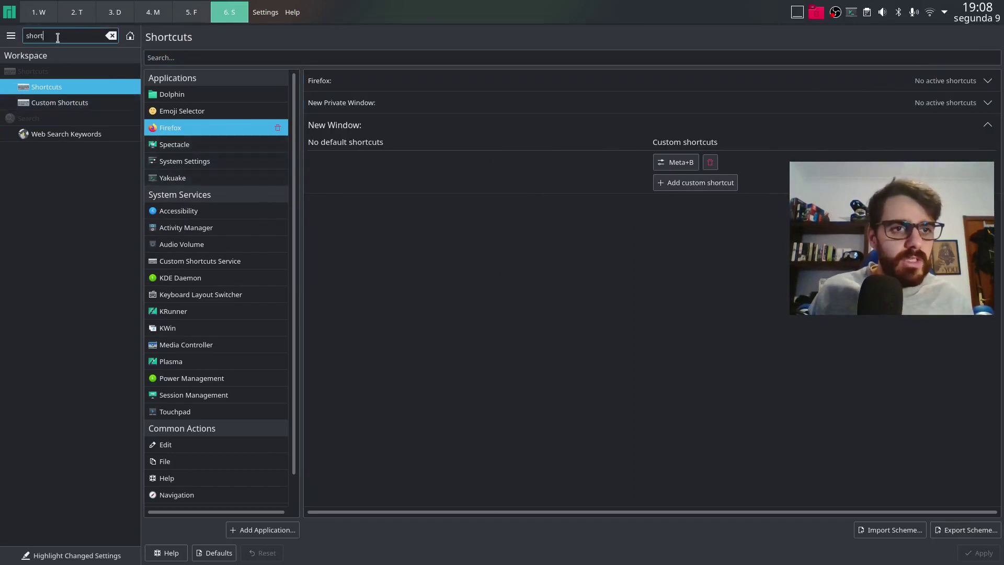
pyautogui.click(111, 35)
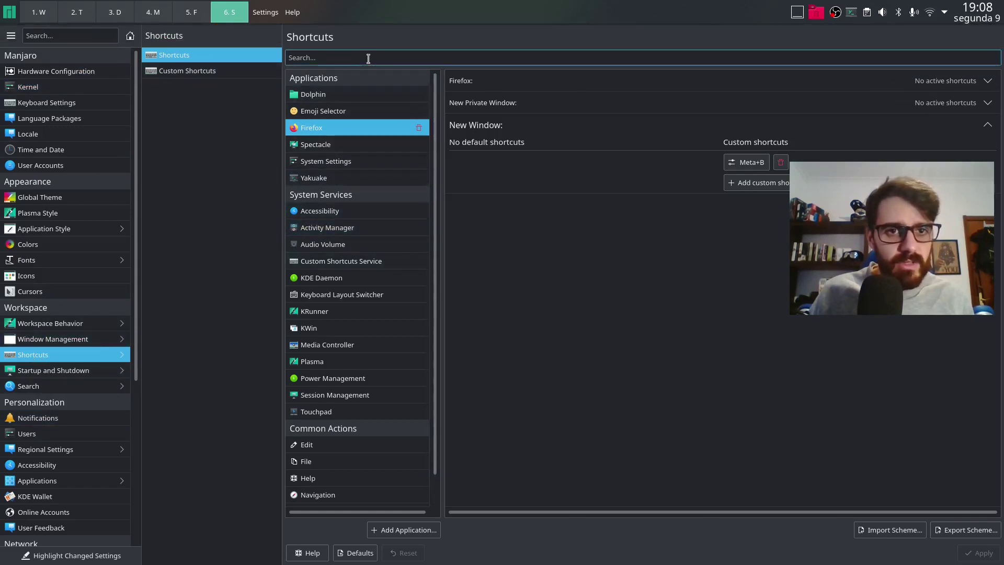
# - Filter the shortcuts by 'kwin' and browse the KWin action list
pyautogui.click(369, 57)
pyautogui.write('kwi')
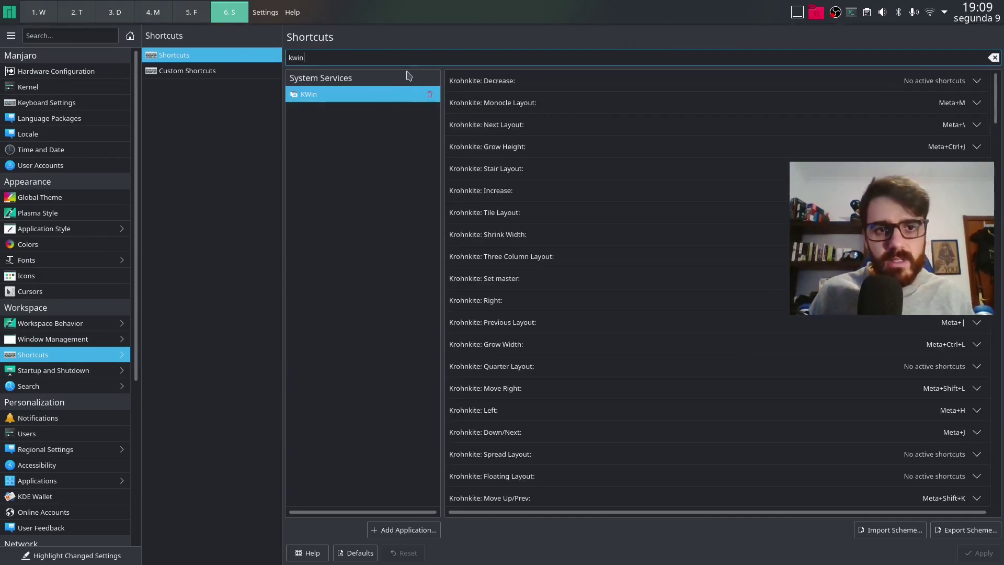
pyautogui.write('n')
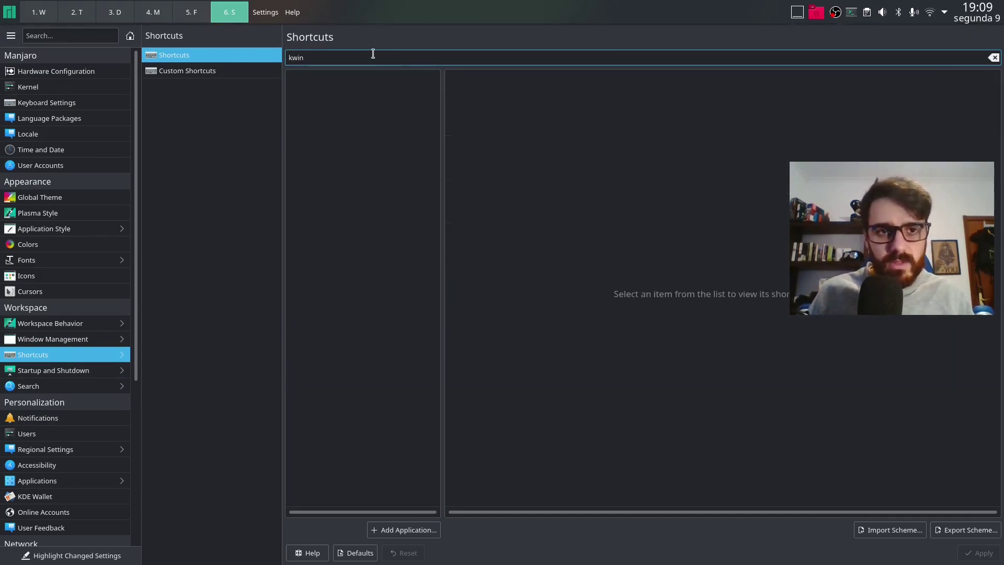
pyautogui.press('BackSpace')
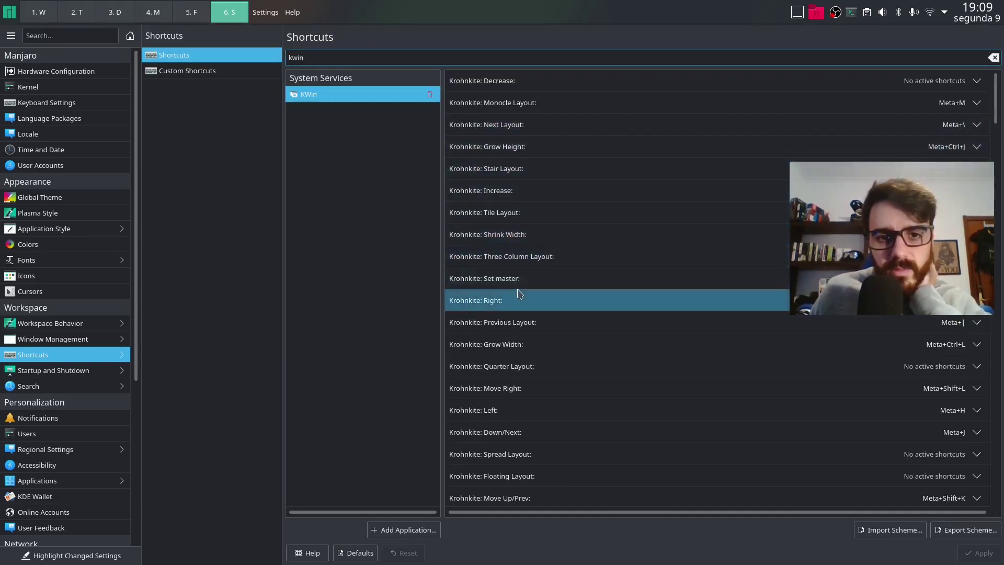
pyautogui.scroll(-1, 517, 293)
pyautogui.scroll(-15, 522, 282)
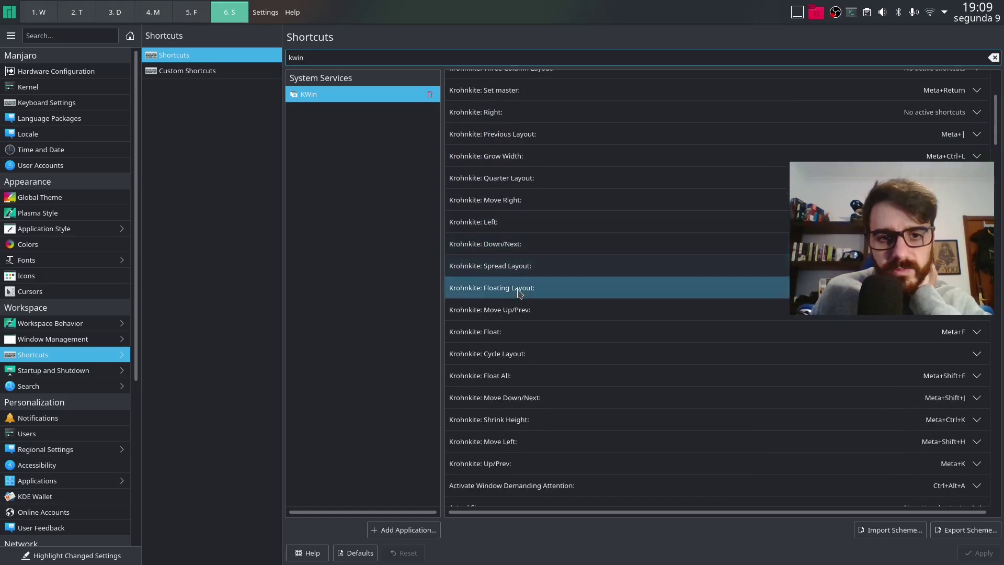
pyautogui.scroll(5, 535, 264)
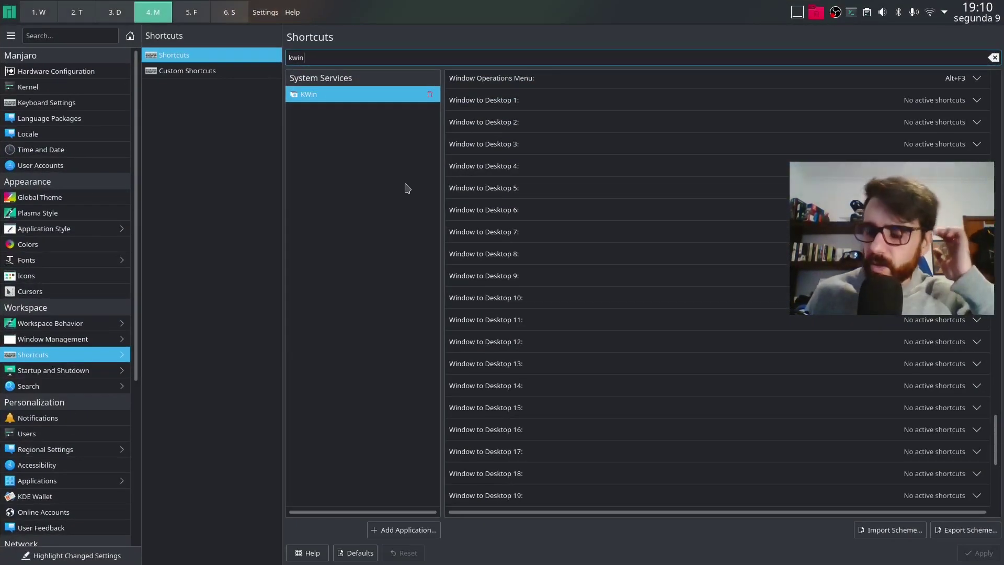
pyautogui.scroll(5, 531, 225)
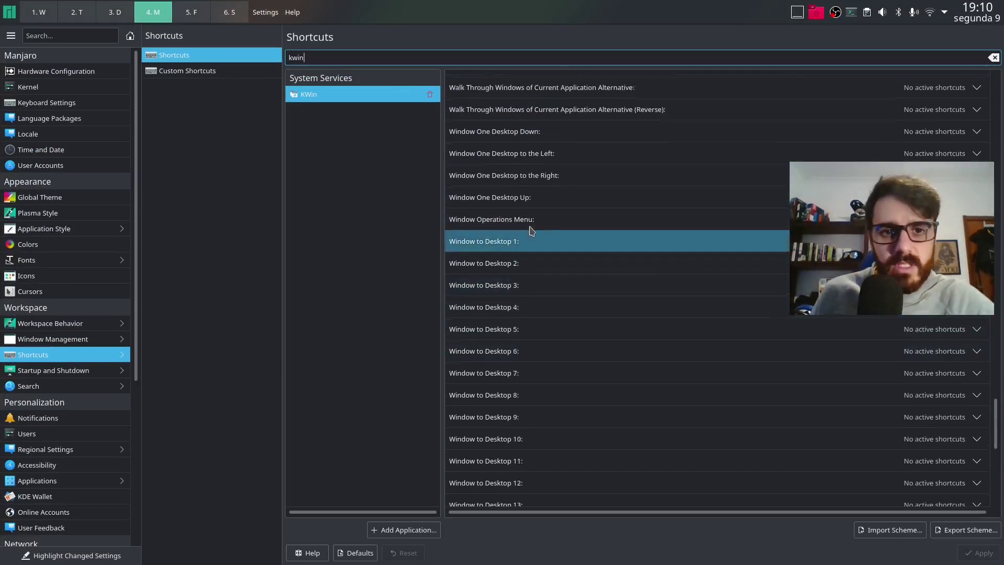
# - Filter by 'desktop' and set Meta+Ctrl+Left/Right for Switch One Desktop Left/Right
pyautogui.press('BackSpace')
pyautogui.press('BackSpace')
pyautogui.press('BackSpace')
pyautogui.press('BackSpace')
pyautogui.write('desktop')
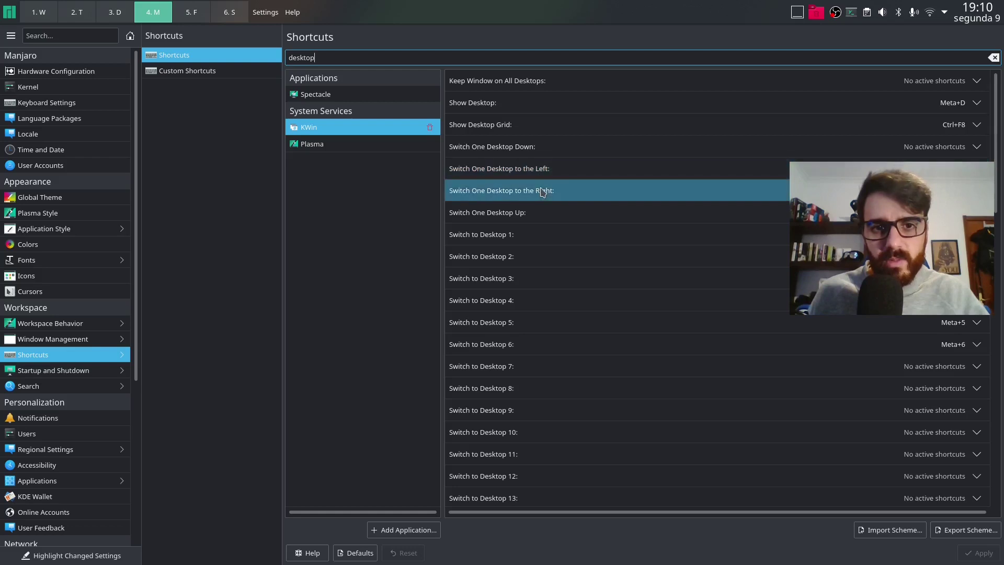
pyautogui.click(626, 173)
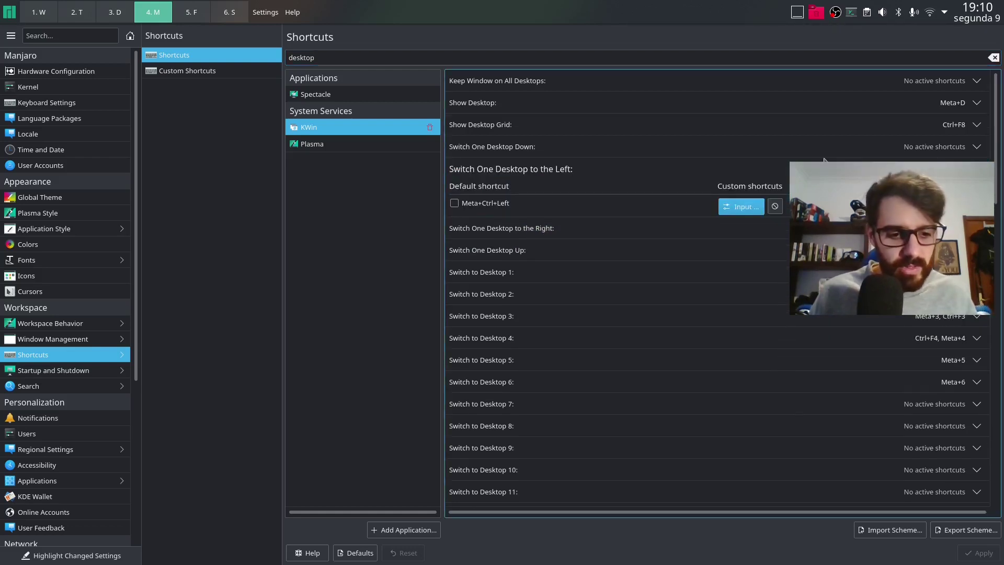
pyautogui.press('ctrl')
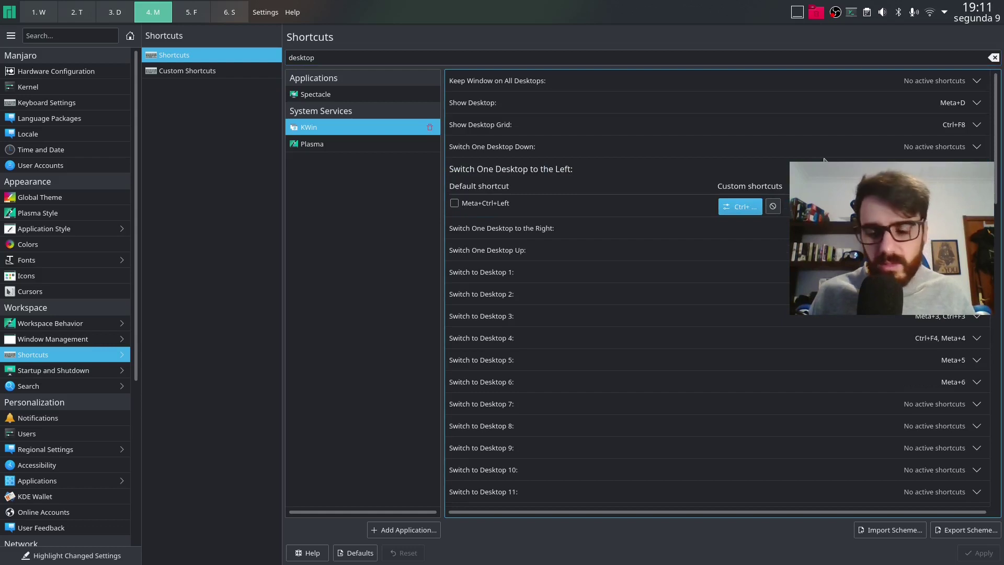
pyautogui.press('super')
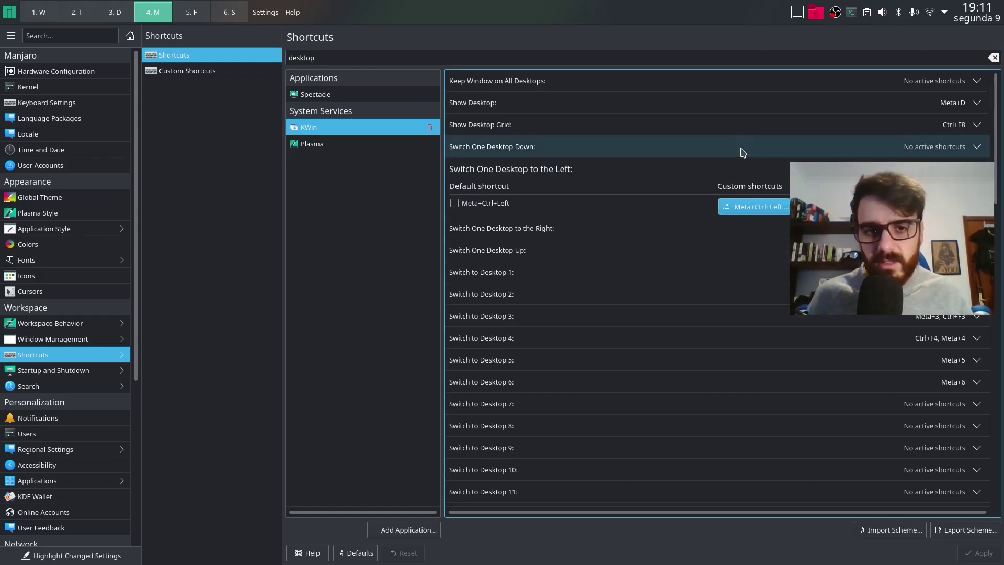
pyautogui.click(821, 228)
pyautogui.click(753, 228)
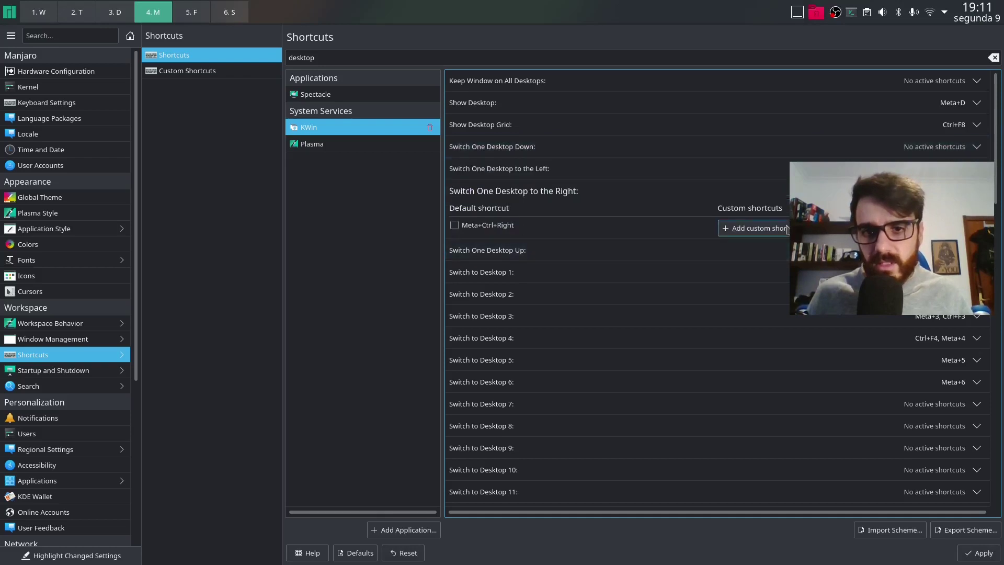
pyautogui.press('ctrl')
pyautogui.press('super')
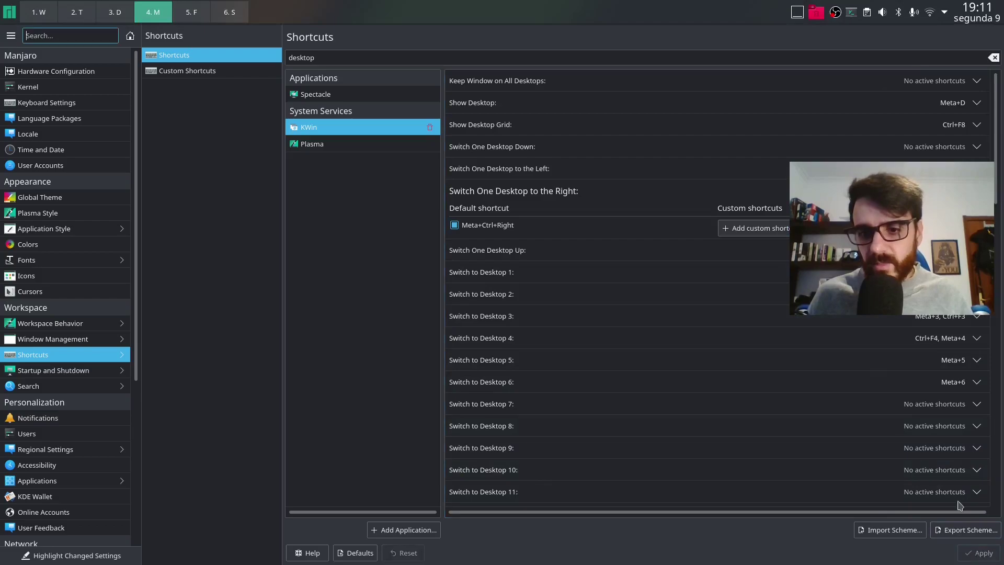
# - Test Meta+Ctrl+Right and Meta+Ctrl+Left by switching desktops, ending back on System Settings
pyautogui.press('super+ctrl+Right')
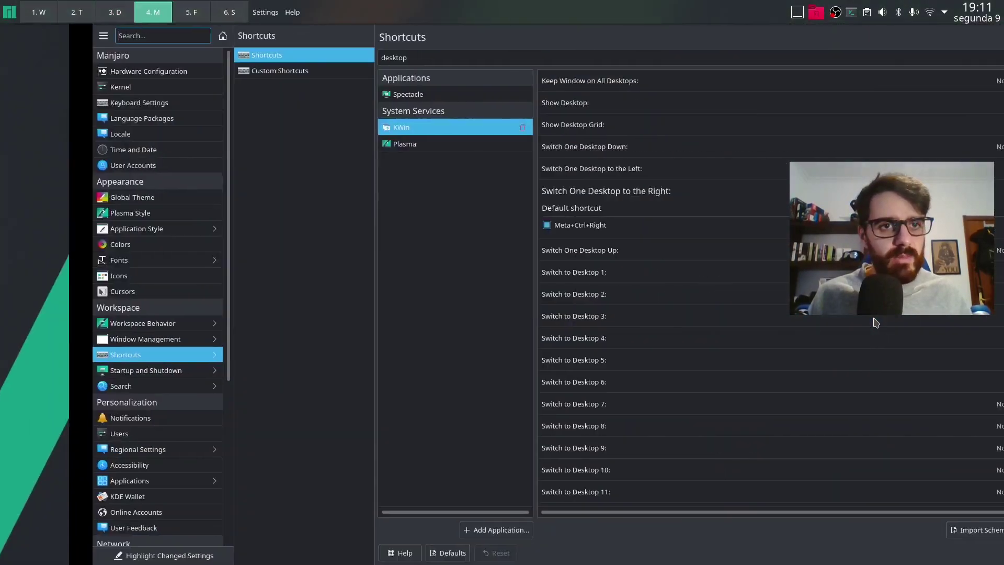
pyautogui.press('super+ctrl+Right')
pyautogui.press('super+ctrl+Right')
pyautogui.press('super+ctrl+Right')
pyautogui.press('super+ctrl+Left')
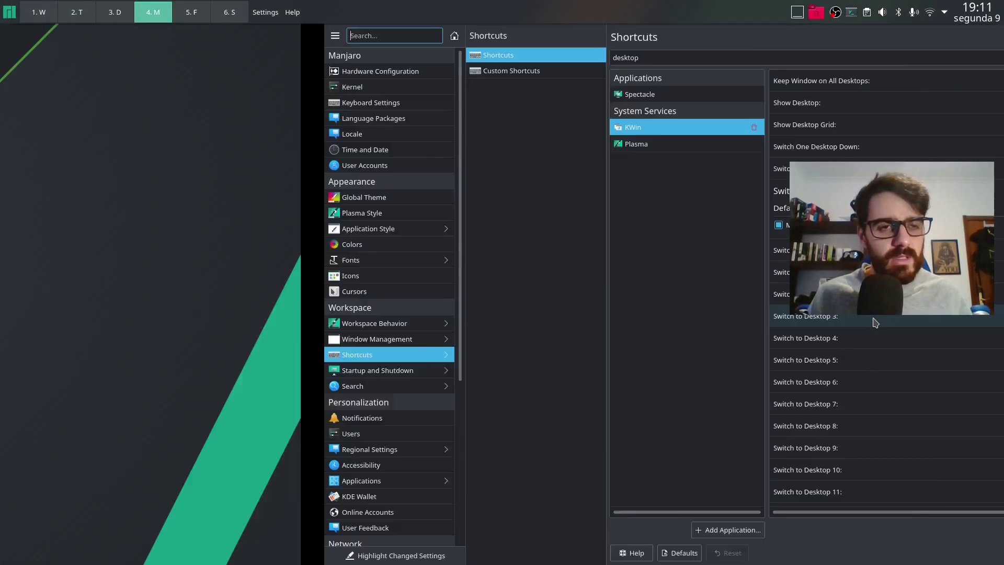
pyautogui.press('super+ctrl+Left')
pyautogui.press('super+ctrl+Right')
pyautogui.press('super+ctrl+Left')
pyautogui.press('super+ctrl+Left')
pyautogui.press('super+ctrl+Right')
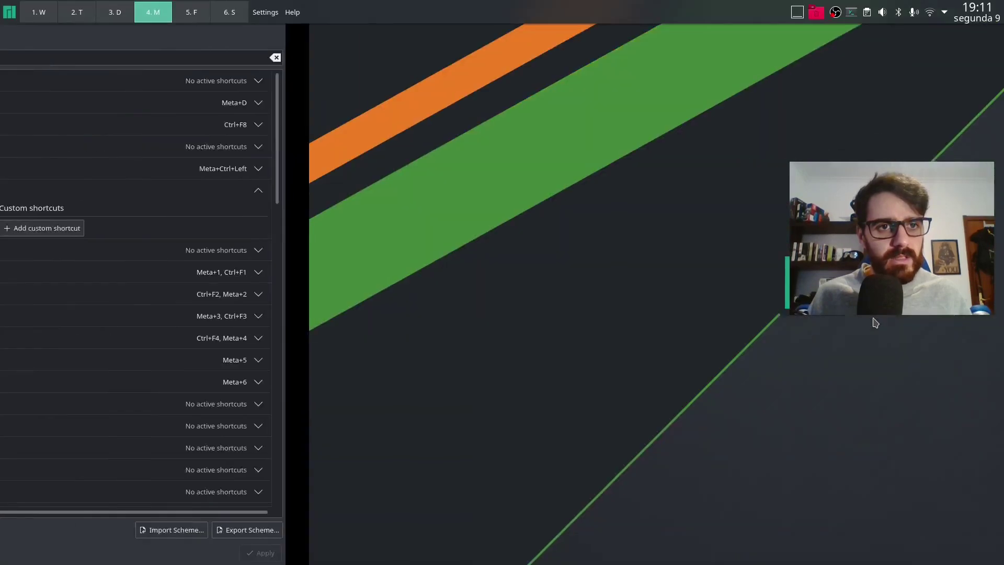
pyautogui.press('super+ctrl+Left')
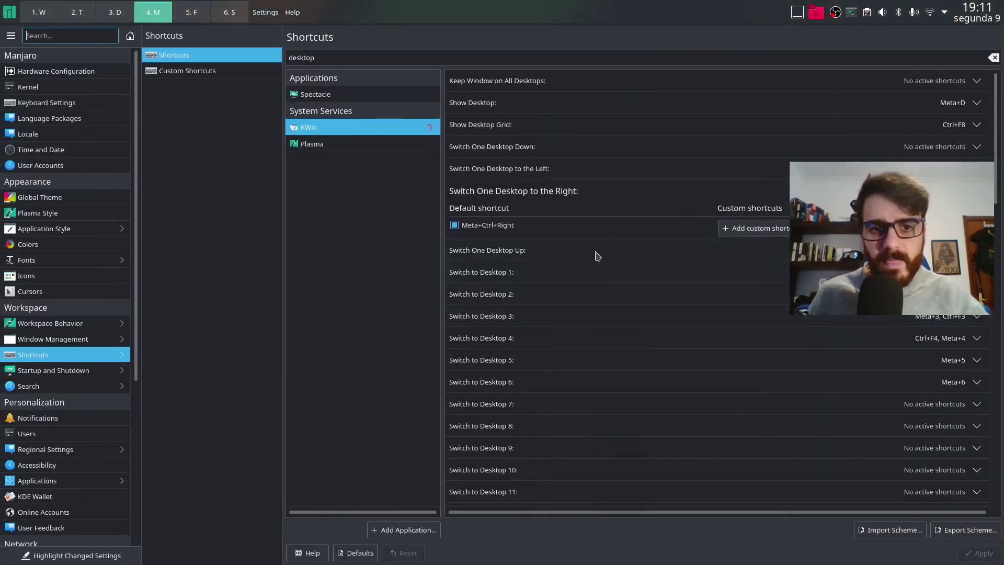
pyautogui.scroll(-1, 570, 277)
# - Filter the shortcuts list by 'window' to find the Switch to Window actions
pyautogui.scroll(-2, 562, 287)
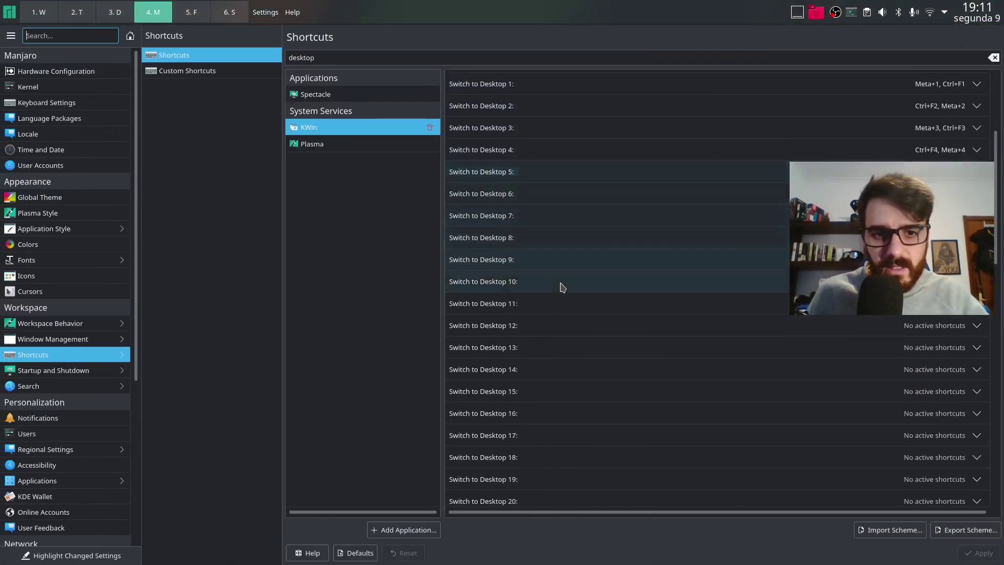
pyautogui.scroll(-3, 563, 287)
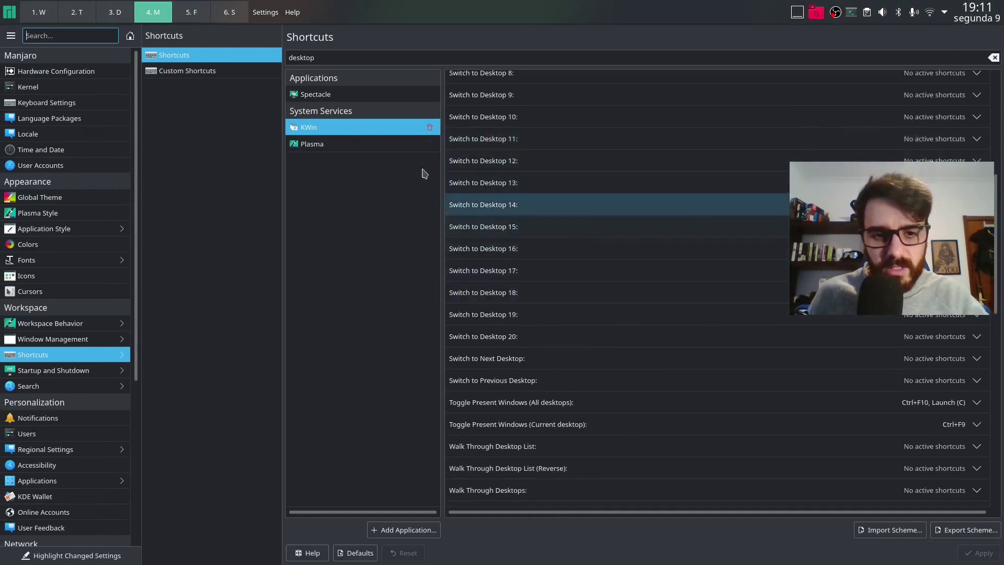
pyautogui.doubleClick(340, 53)
pyautogui.write('window')
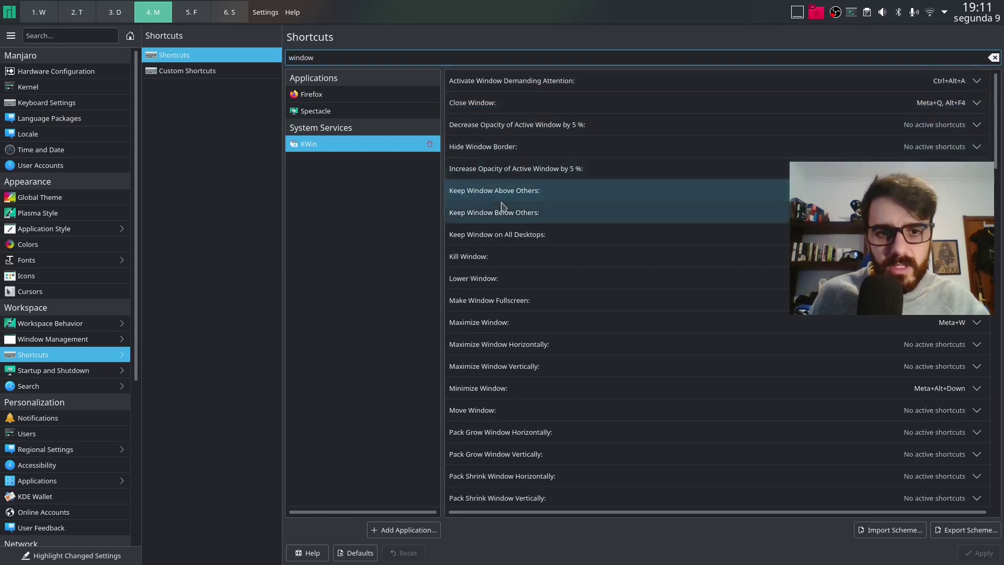
pyautogui.scroll(-2, 502, 209)
pyautogui.scroll(-1, 502, 206)
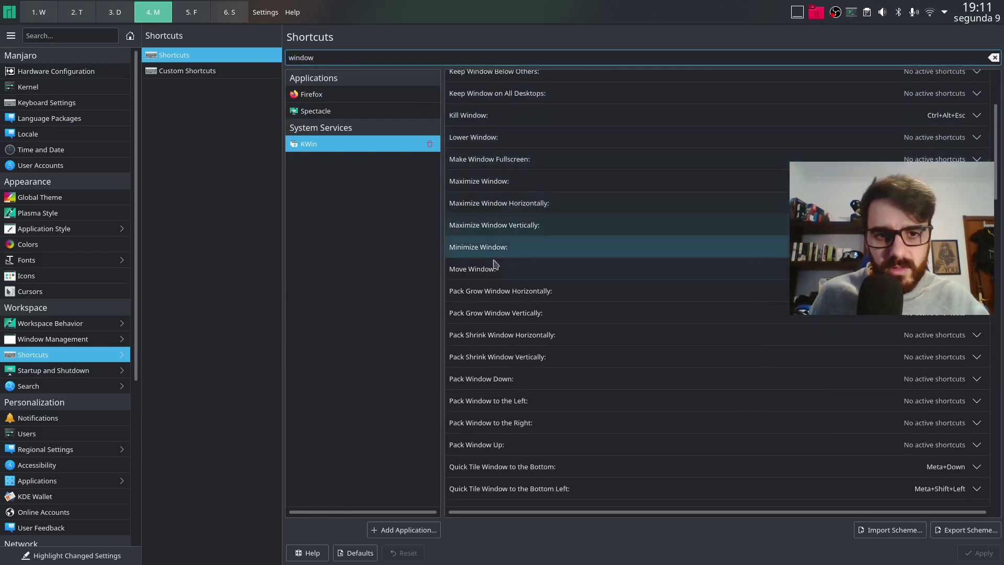
pyautogui.scroll(-7, 543, 314)
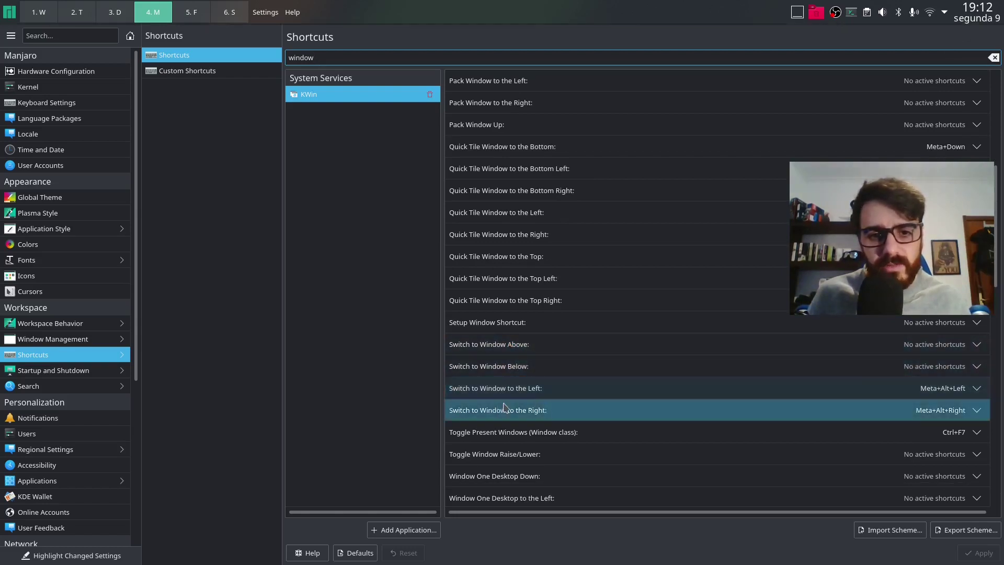
# - Assign Meta+Up and Meta+Down to Switch to Window Above/Below, taking them from quick tiling
pyautogui.click(926, 350)
pyautogui.click(753, 382)
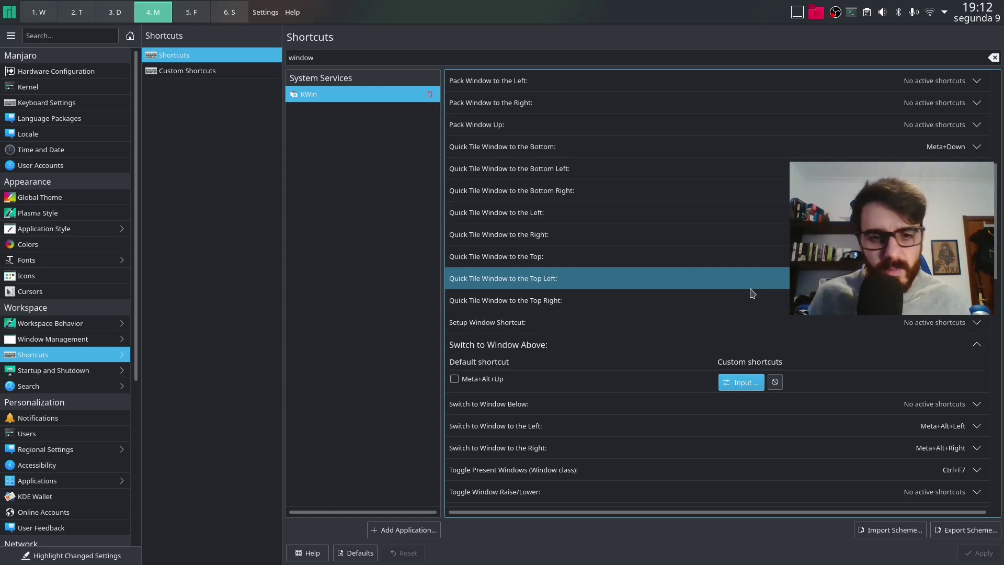
pyautogui.press('super+Up')
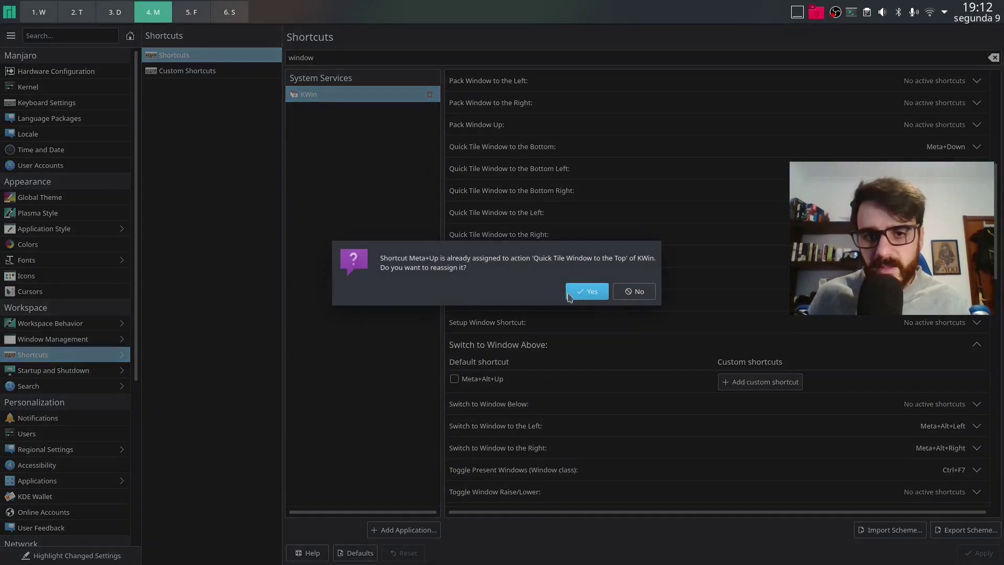
pyautogui.click(581, 291)
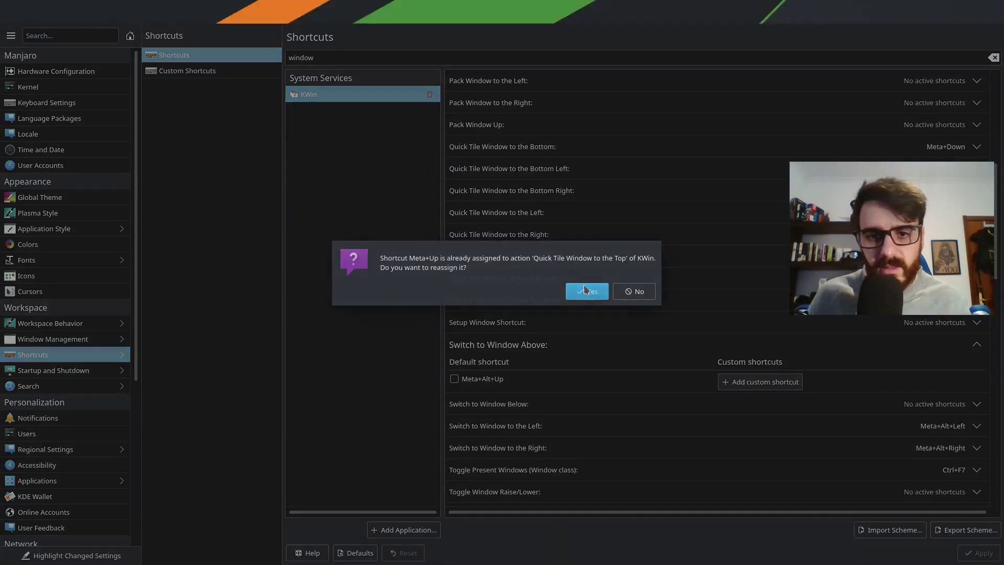
pyautogui.click(936, 428)
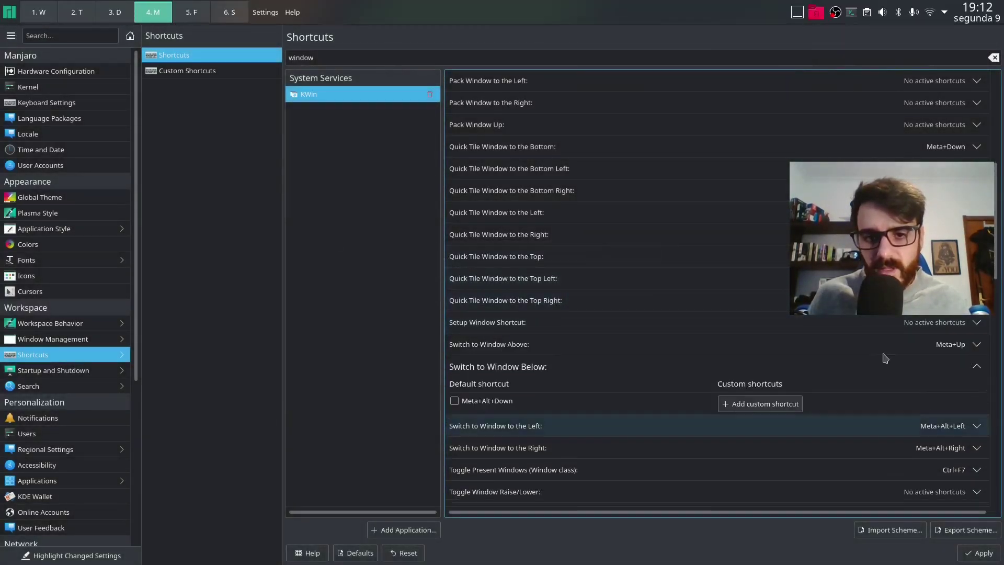
pyautogui.click(759, 403)
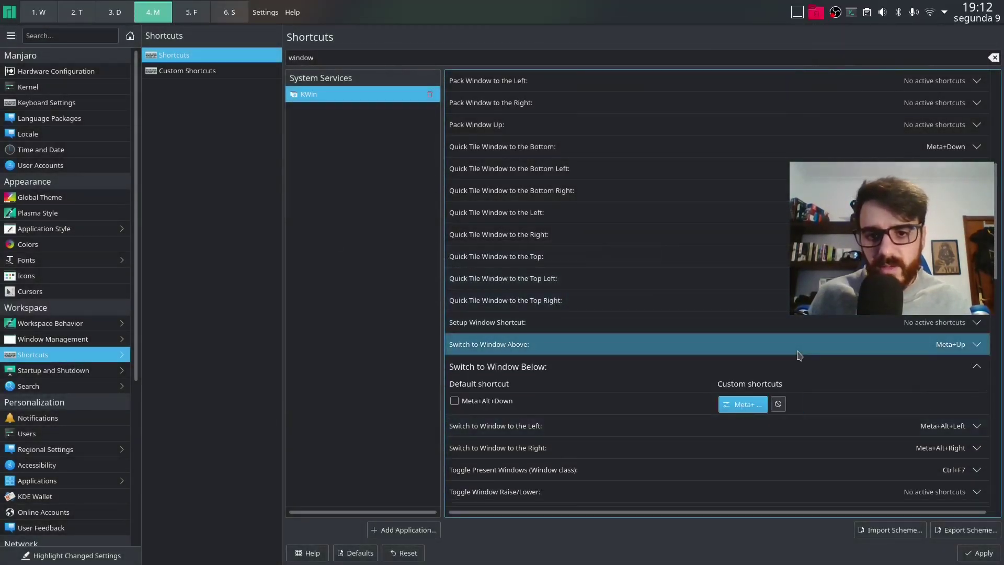
pyautogui.press('super+Down')
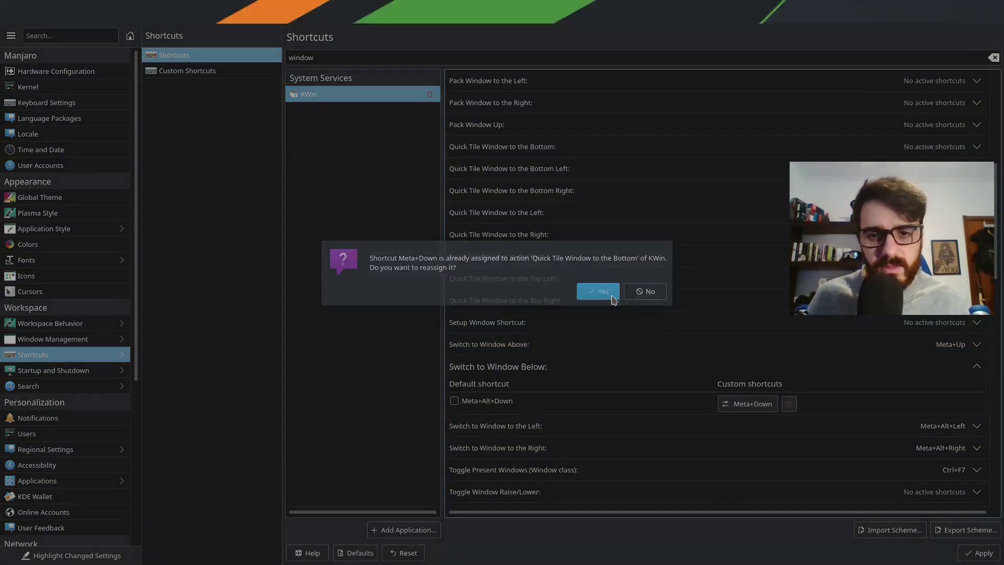
pyautogui.click(606, 291)
# - Assign Meta+Left and Meta+Right to Switch to Window Left/Right, then go to desktop 2
pyautogui.click(947, 447)
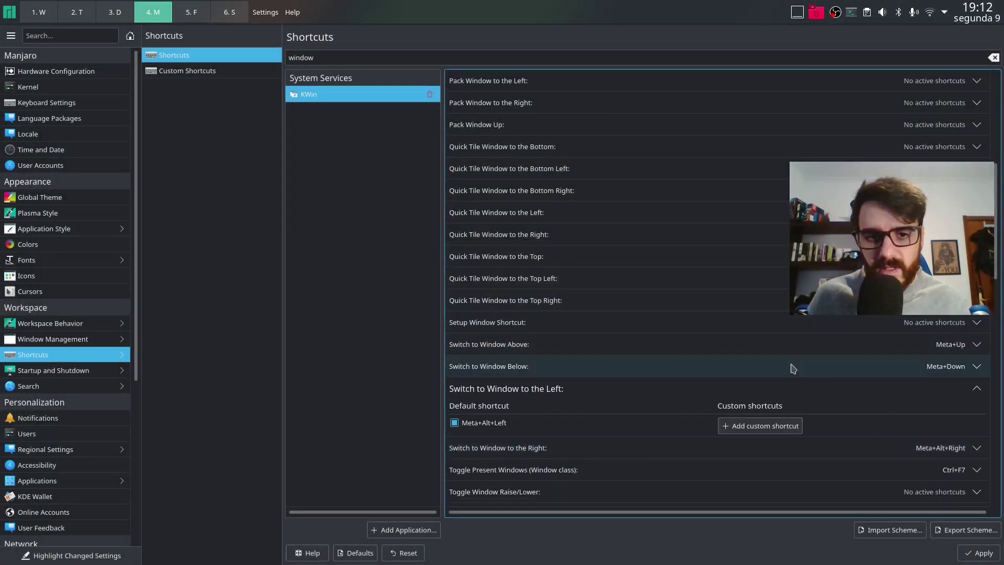
pyautogui.click(759, 425)
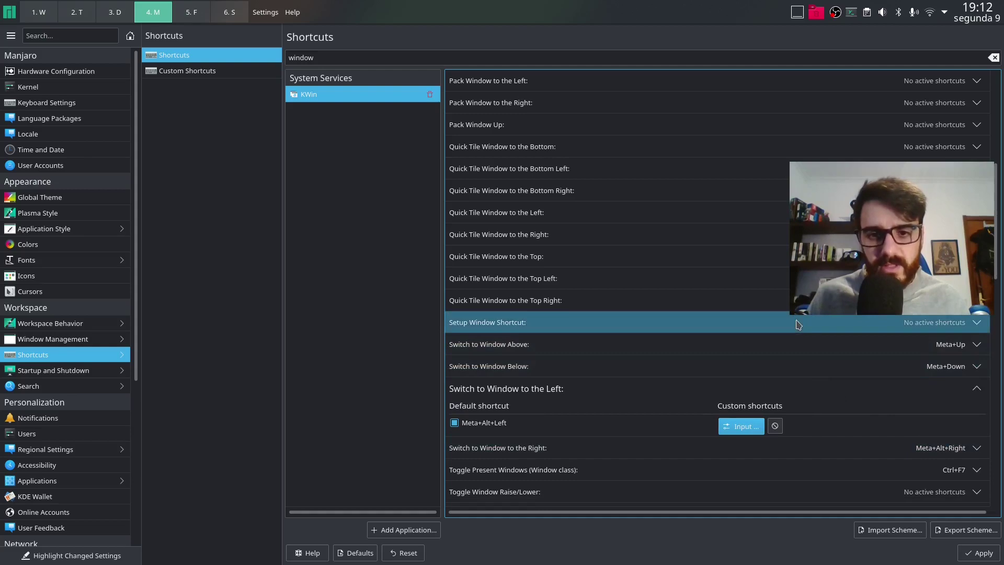
pyautogui.press('super+Left')
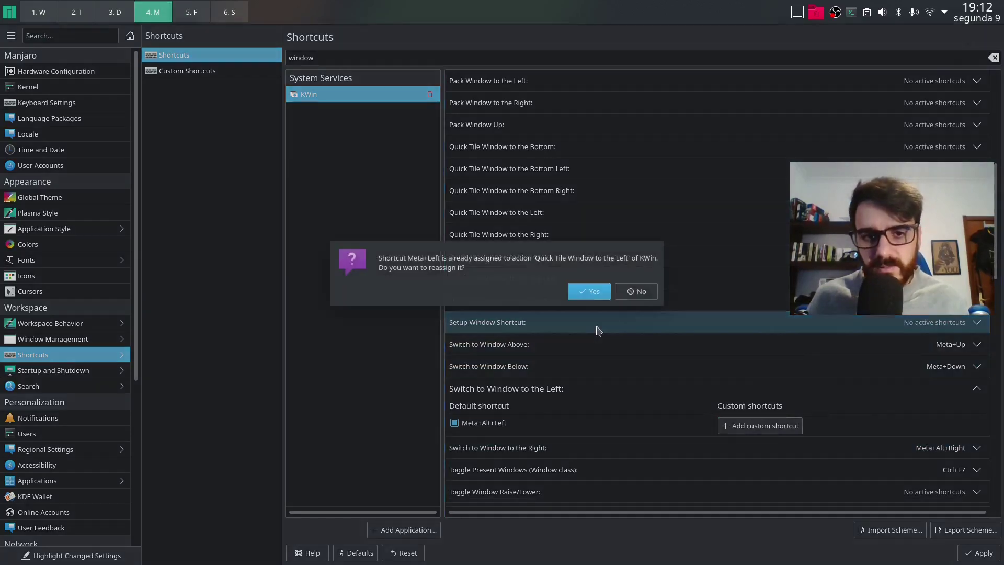
pyautogui.click(590, 291)
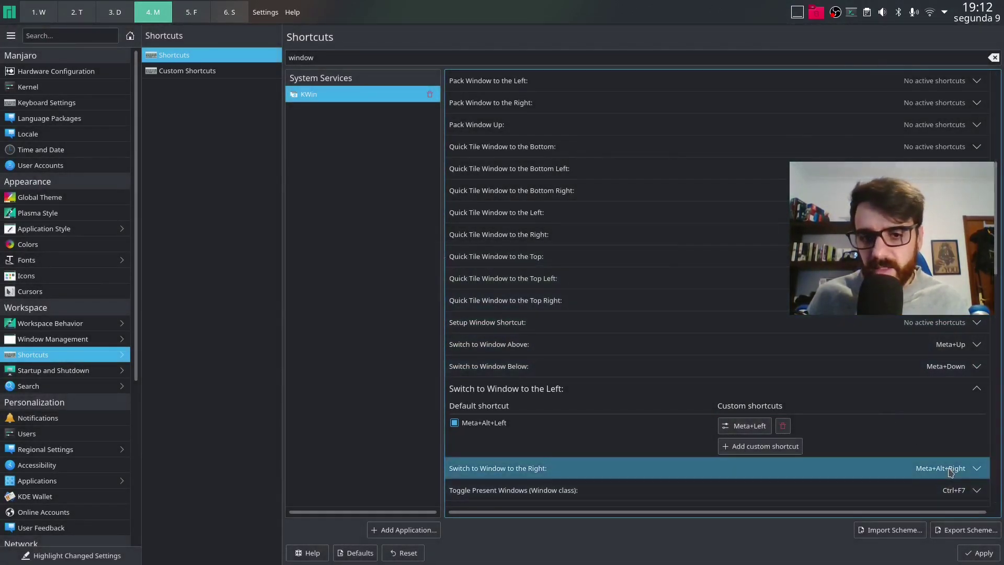
pyautogui.click(951, 472)
pyautogui.click(740, 447)
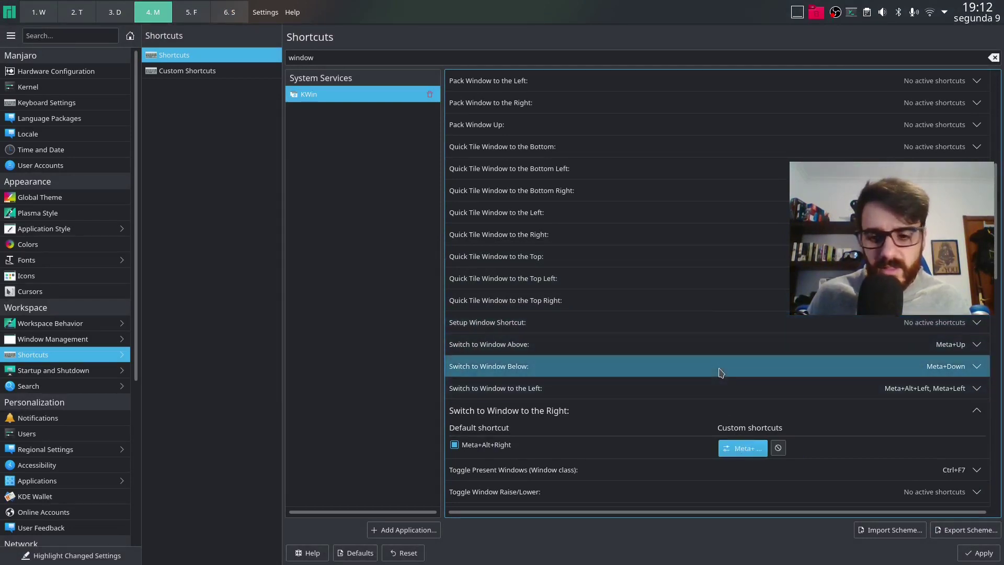
pyautogui.press('super+Right')
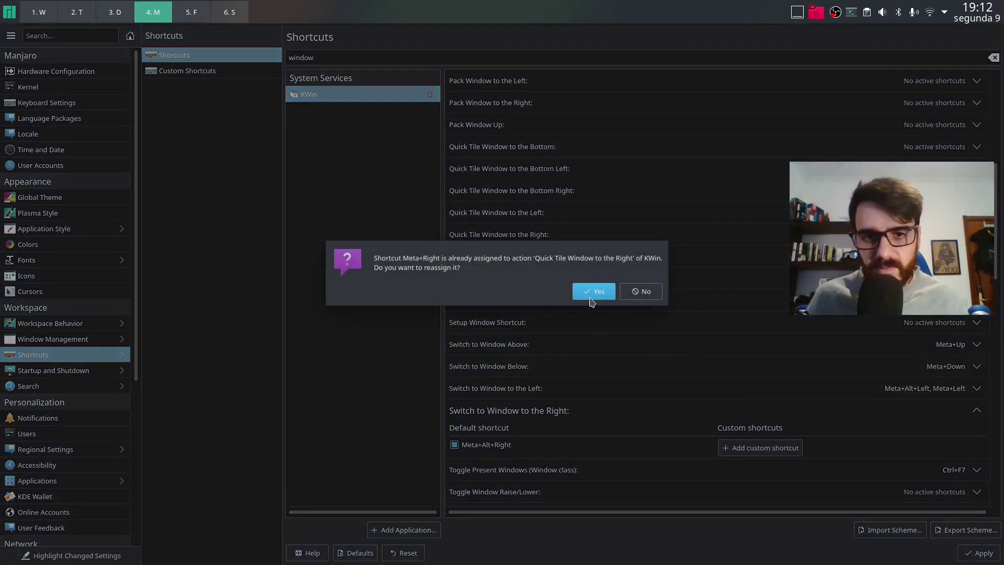
pyautogui.click(592, 293)
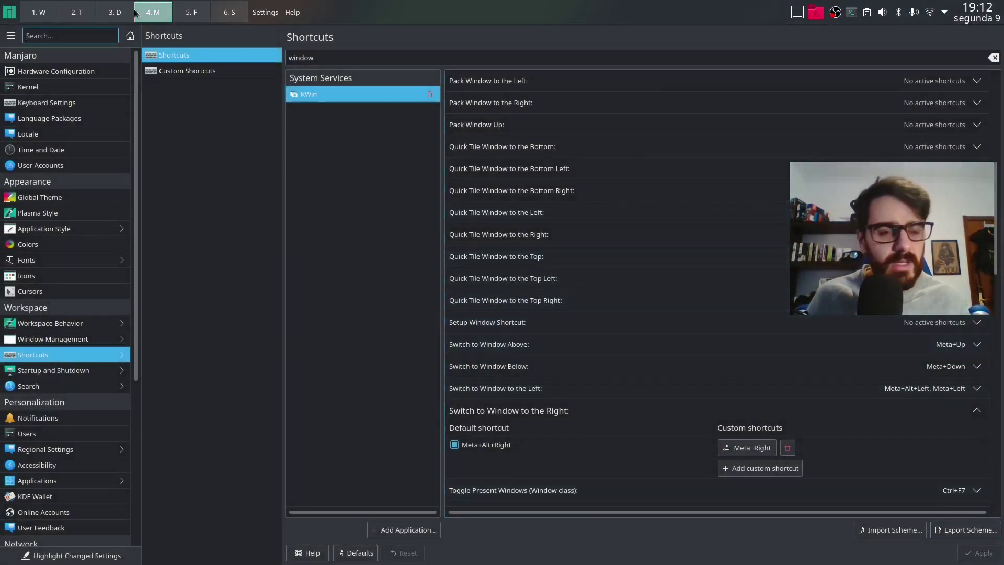
pyautogui.click(90, 18)
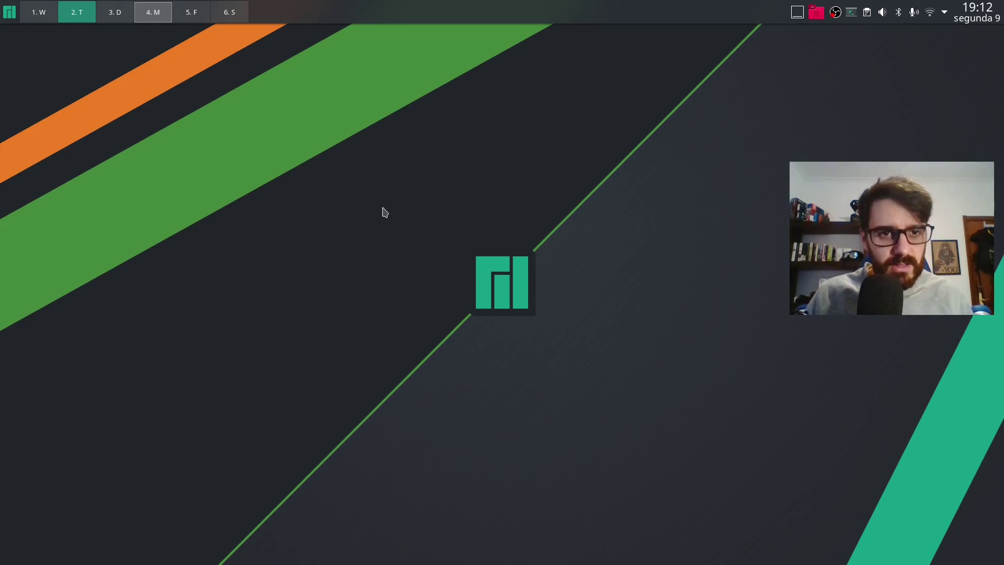
# - Launch Alacritty three times from the launcher with 'ala', giving one left and two stacked right terminals
pyautogui.press('super')
pyautogui.write('ala')
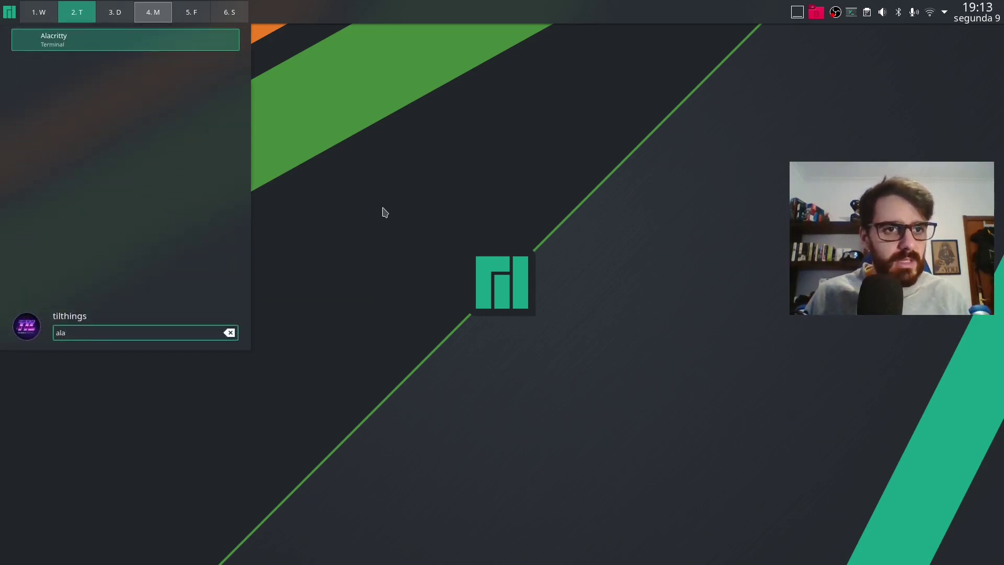
pyautogui.press('Return')
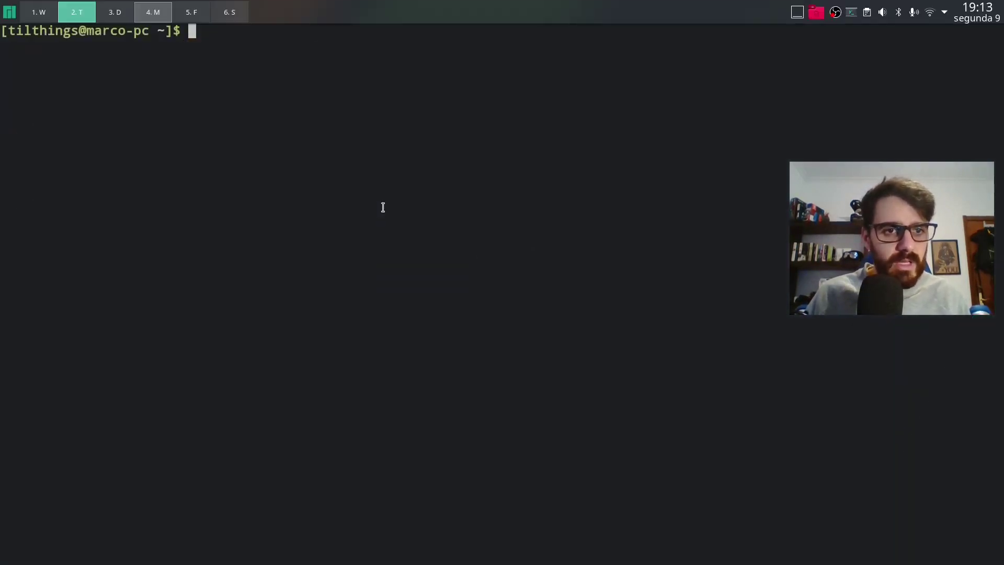
pyautogui.press('super')
pyautogui.write('ala')
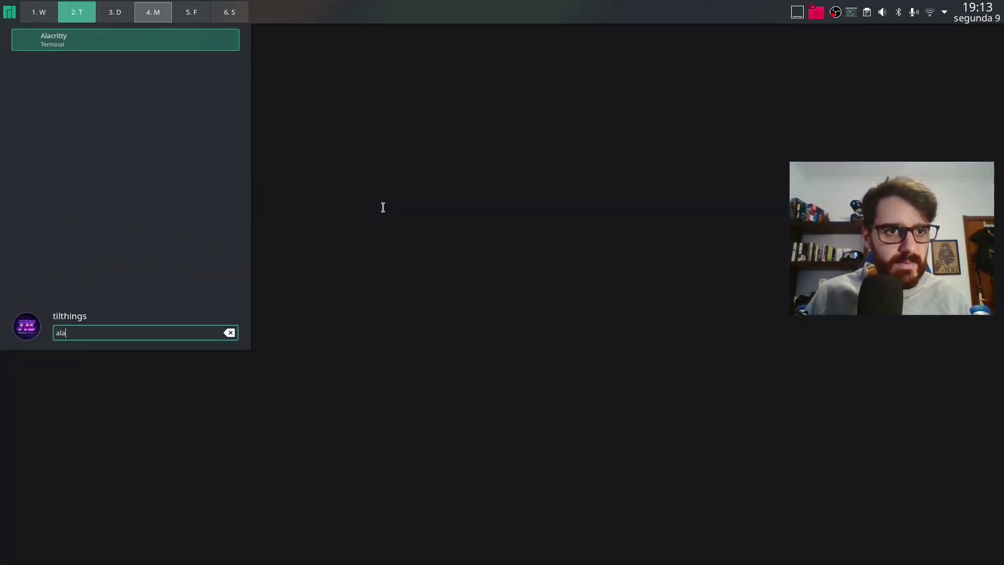
pyautogui.press('Return')
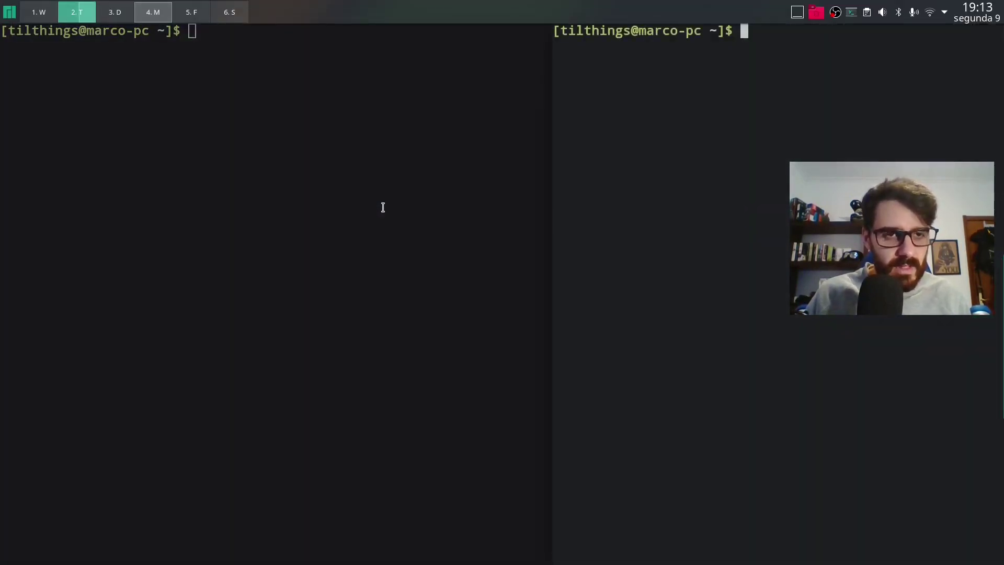
pyautogui.press('super')
pyautogui.write('ala')
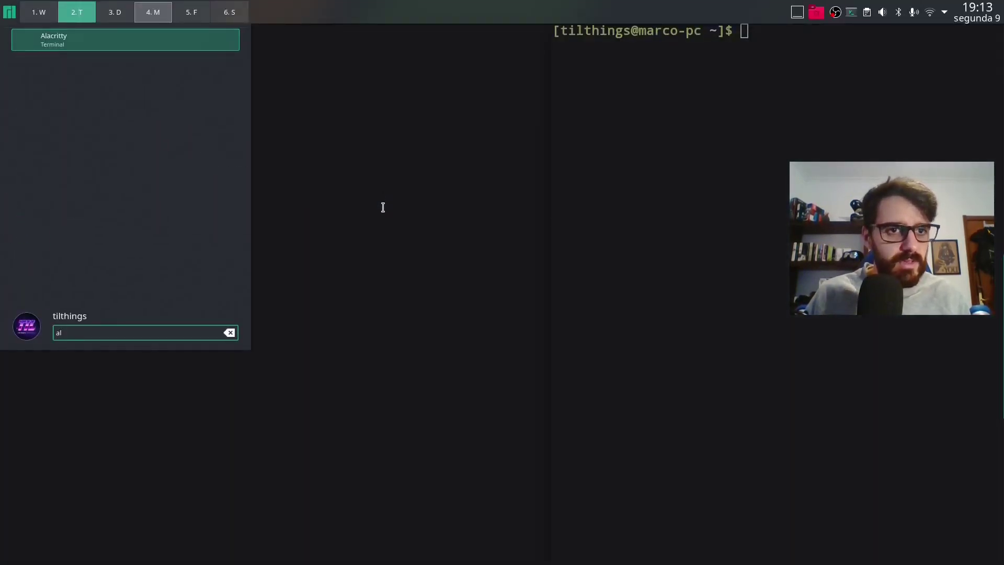
pyautogui.press('Return')
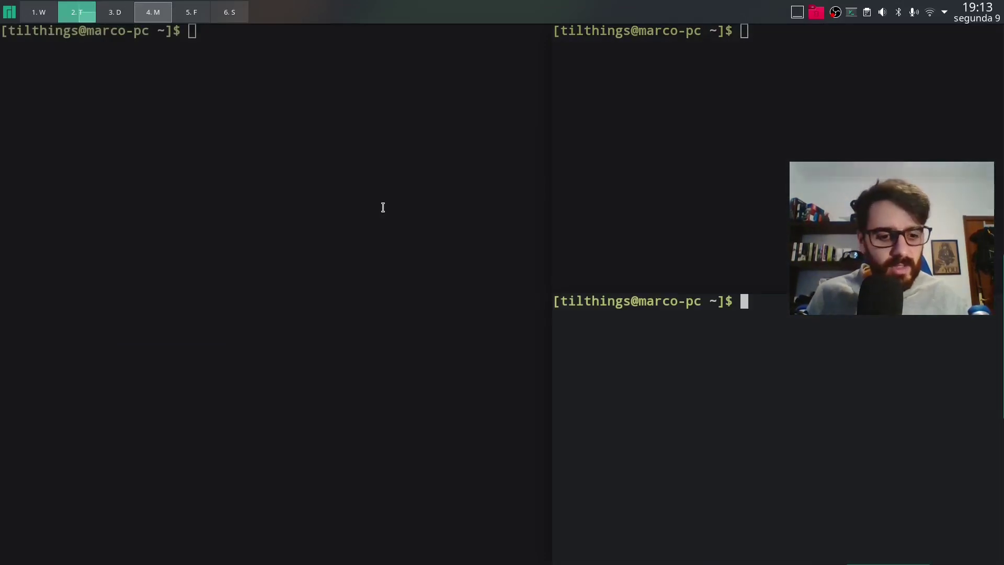
# - Move focus among the three tiled terminals with Meta+Left/Right/Up/Down
pyautogui.press('super+Left')
pyautogui.press('super+Right')
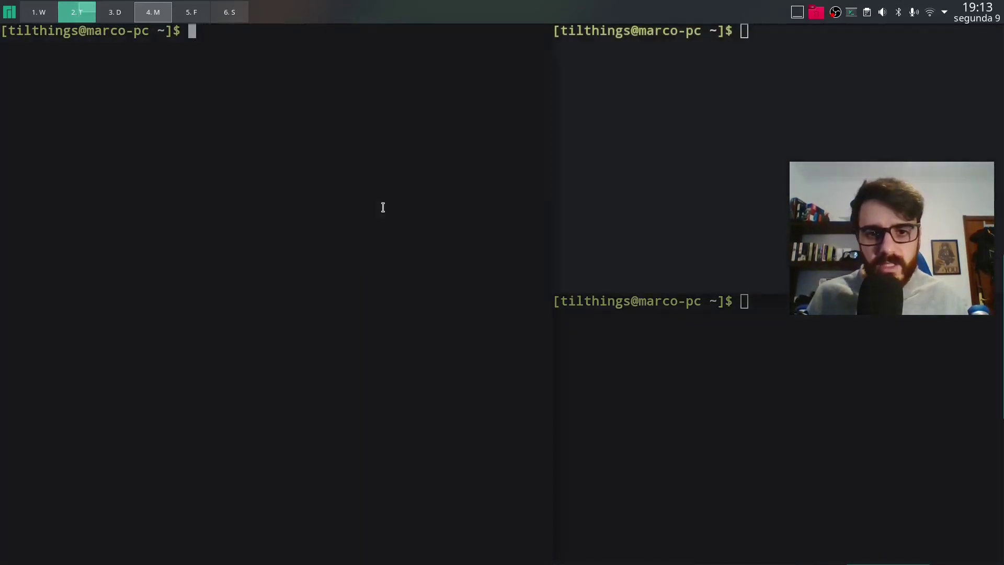
pyautogui.press('super+Down')
pyautogui.press('super+Up')
pyautogui.press('super+Down')
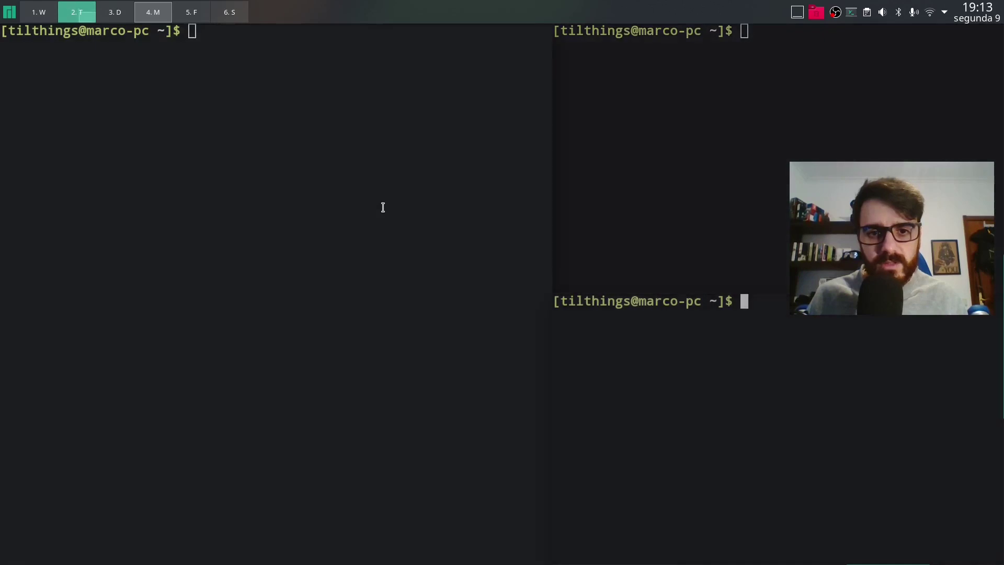
pyautogui.press('super+Up')
pyautogui.press('super+Left')
pyautogui.press('super+Right')
pyautogui.press('super+Left')
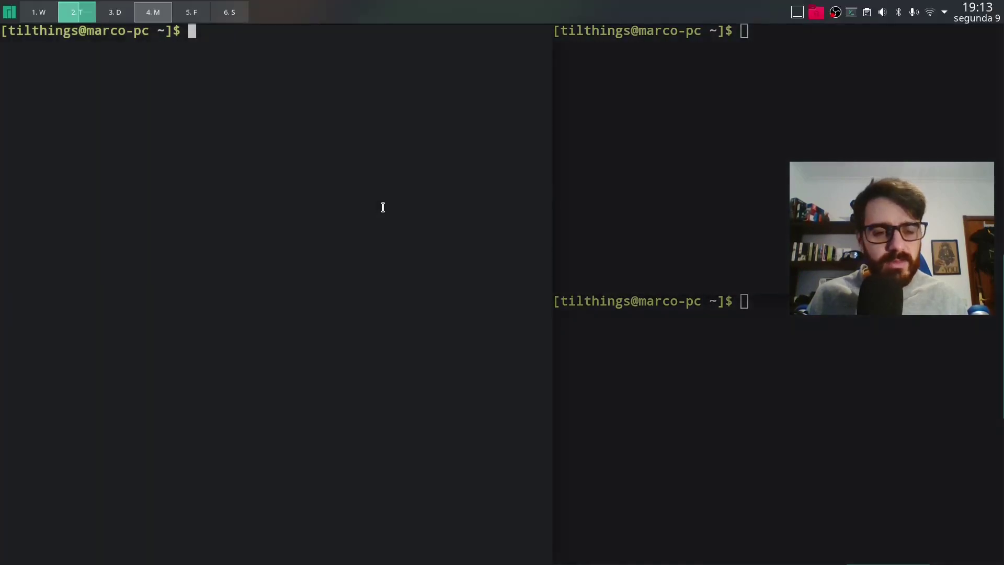
pyautogui.press('super+Right')
pyautogui.press('super+Up')
# - Hop to neighbouring desktops and back with Meta+Ctrl+Left/Right, then cycle terminal focus again
pyautogui.press('ctrl+super+Right')
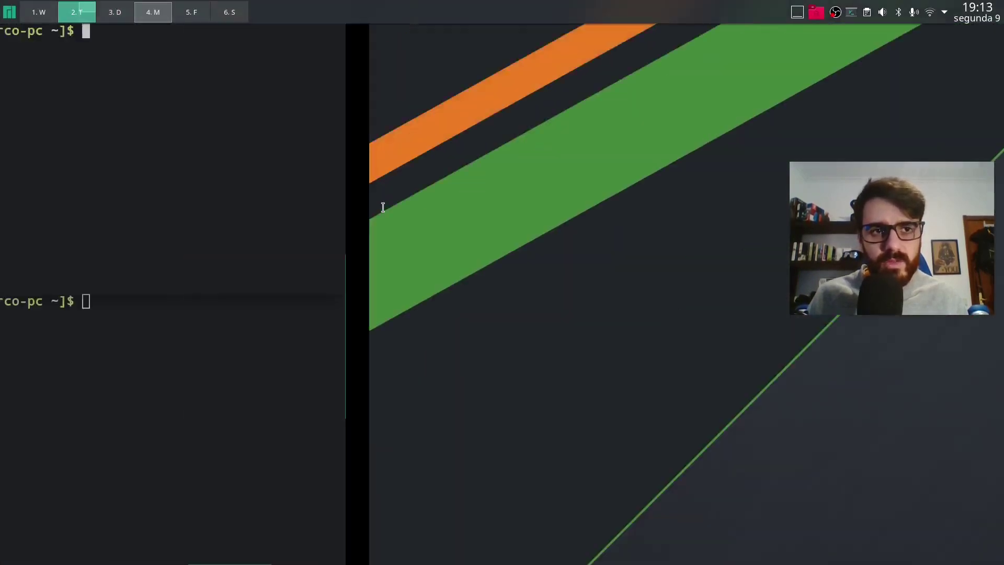
pyautogui.press('ctrl+super+Left')
pyautogui.press('ctrl+super+Right')
pyautogui.press('ctrl+super+Right')
pyautogui.press('ctrl+super+Left')
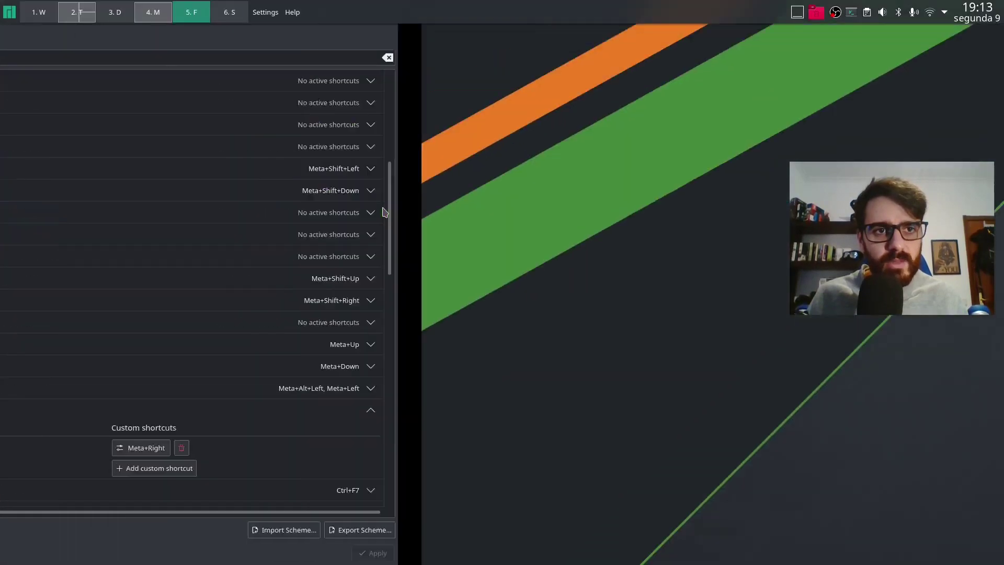
pyautogui.press('ctrl+super+Left')
pyautogui.press('super+Left')
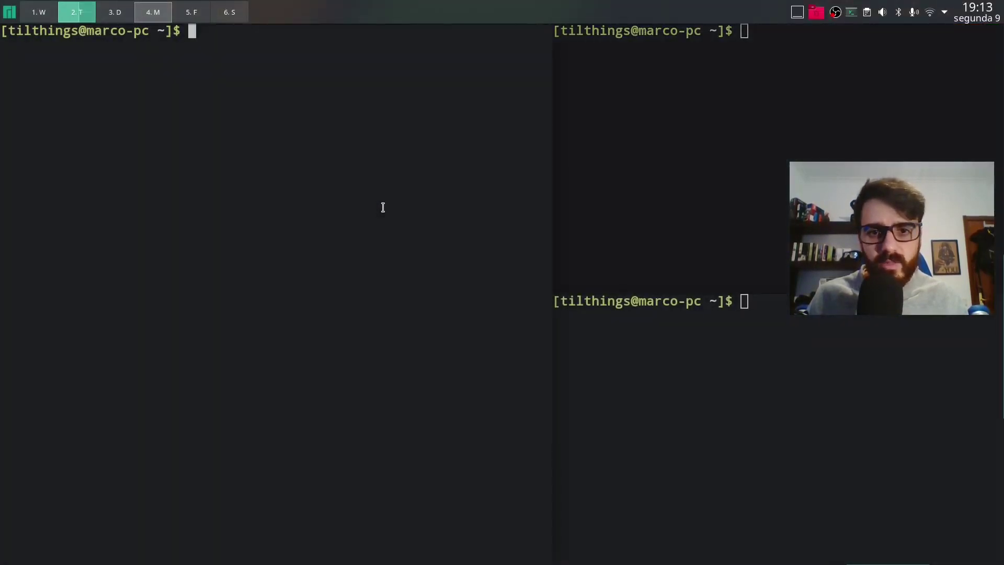
pyautogui.press('super+Right')
pyautogui.press('super+Down')
pyautogui.press('super+Up')
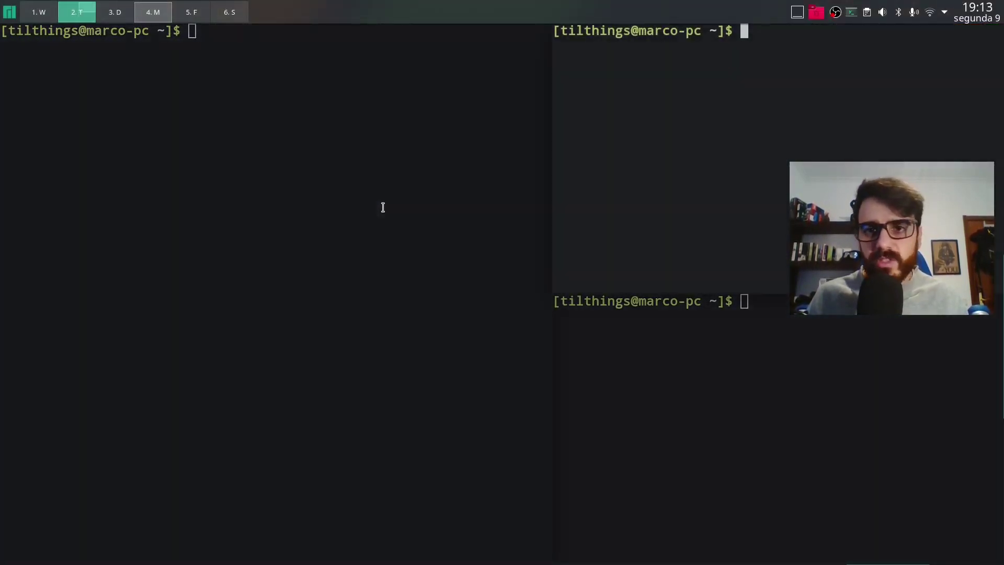
# - Cycle through desktops with Meta+Ctrl+Left/Right, ending on the empty desktop 1. W
pyautogui.press('ctrl+super+Right')
pyautogui.press('ctrl+super+Left')
pyautogui.press('ctrl+super+Right')
pyautogui.press('ctrl+super+Right')
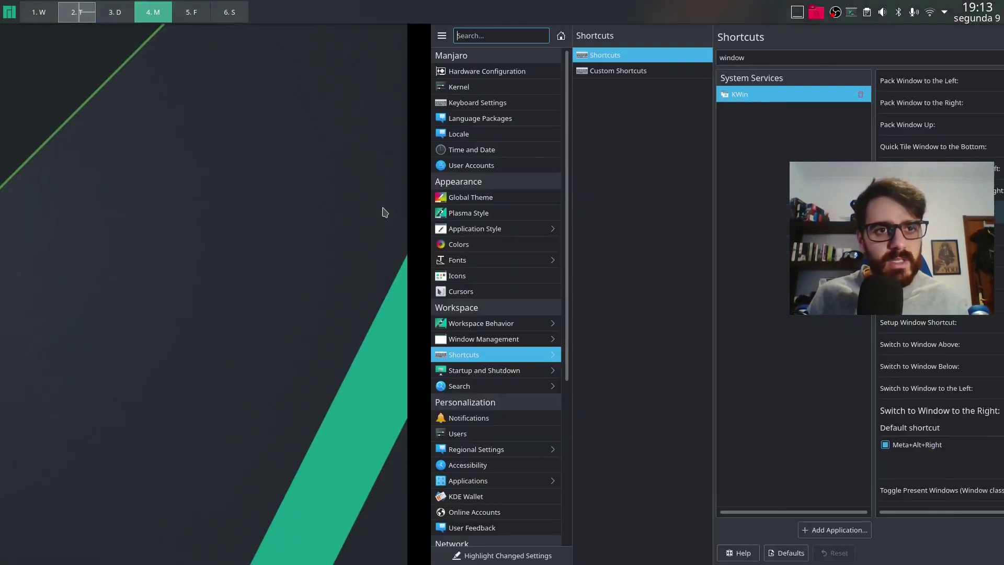
pyautogui.press('ctrl+super+Left')
pyautogui.press('ctrl+super+Left')
pyautogui.press('ctrl+super+Right')
pyautogui.press('ctrl+super+Right')
pyautogui.press('ctrl+super+Right')
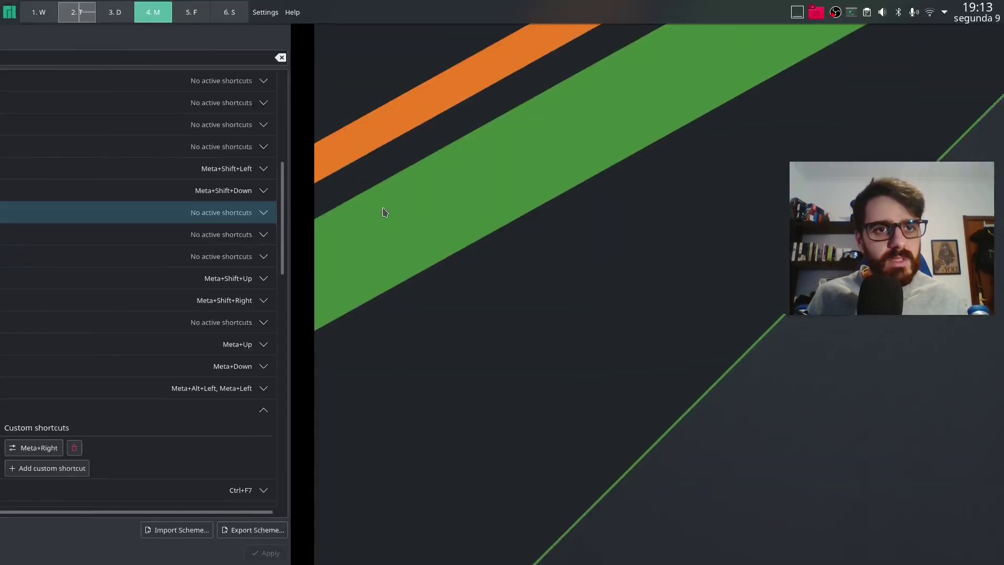
pyautogui.press('ctrl+super+Left')
pyautogui.press('ctrl+super+Left')
pyautogui.press('ctrl+super+Left')
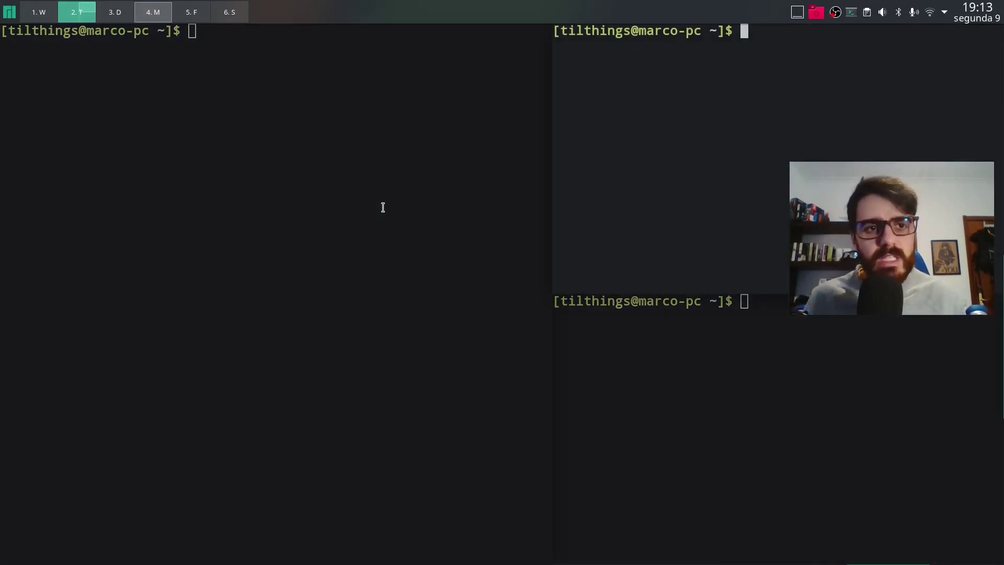
pyautogui.press('ctrl+super+Left')
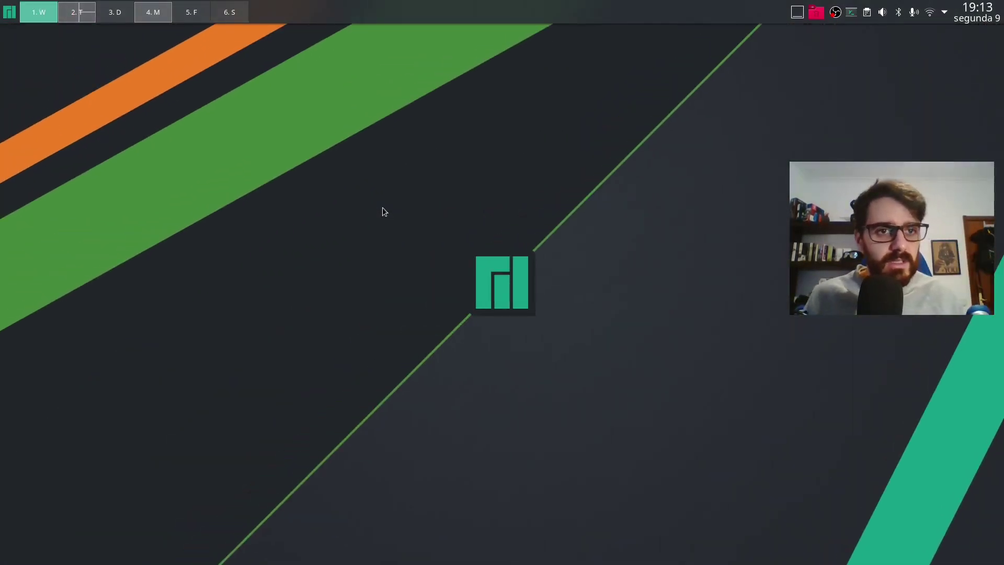
# - Launch Sublime Text on desktop 3 via a 'sub' search, then send System Settings from desktop 4 to desktop 6
pyautogui.hotkey('ctrl', 'F3')
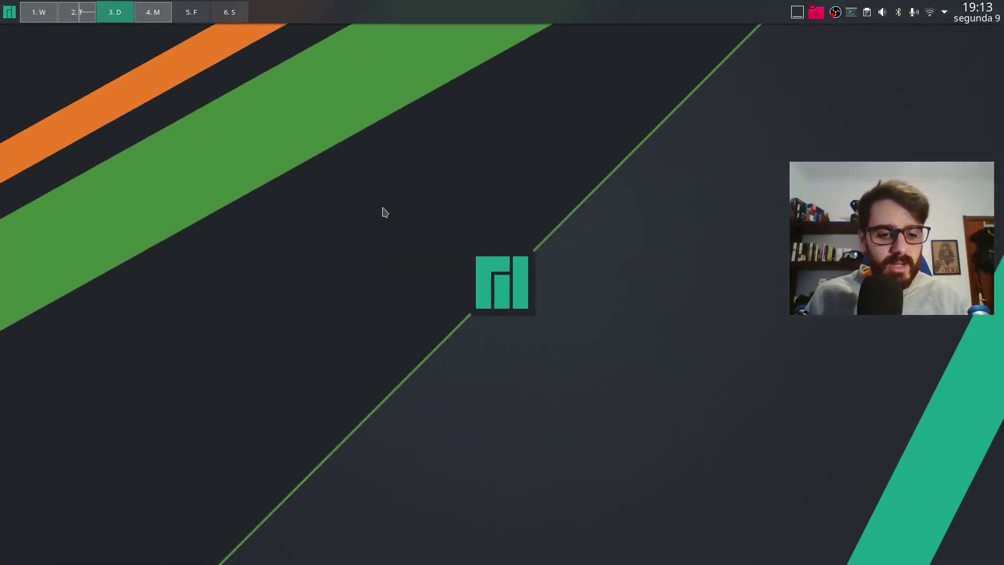
pyautogui.press('super')
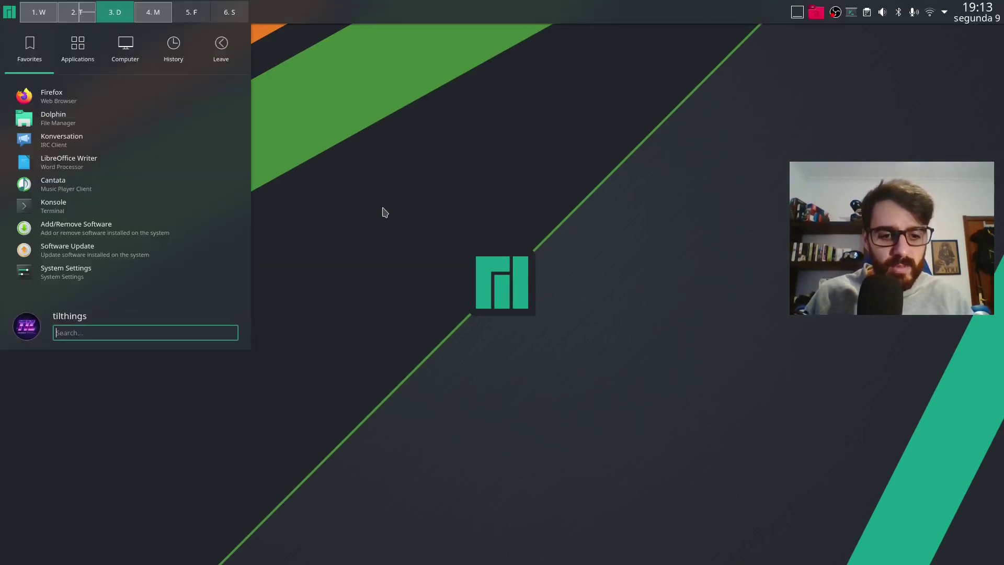
pyautogui.write('rh')
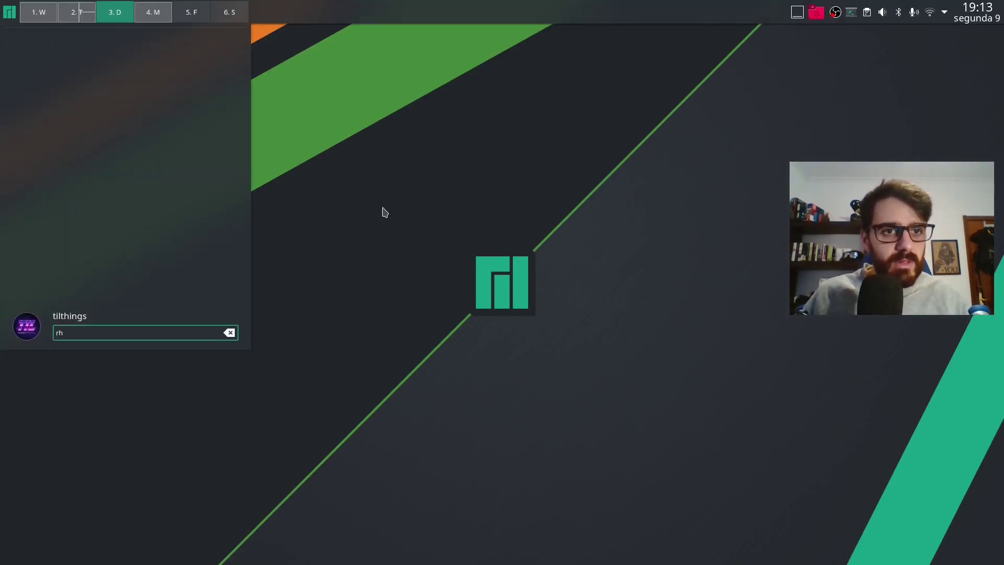
pyautogui.press('super')
pyautogui.press('super')
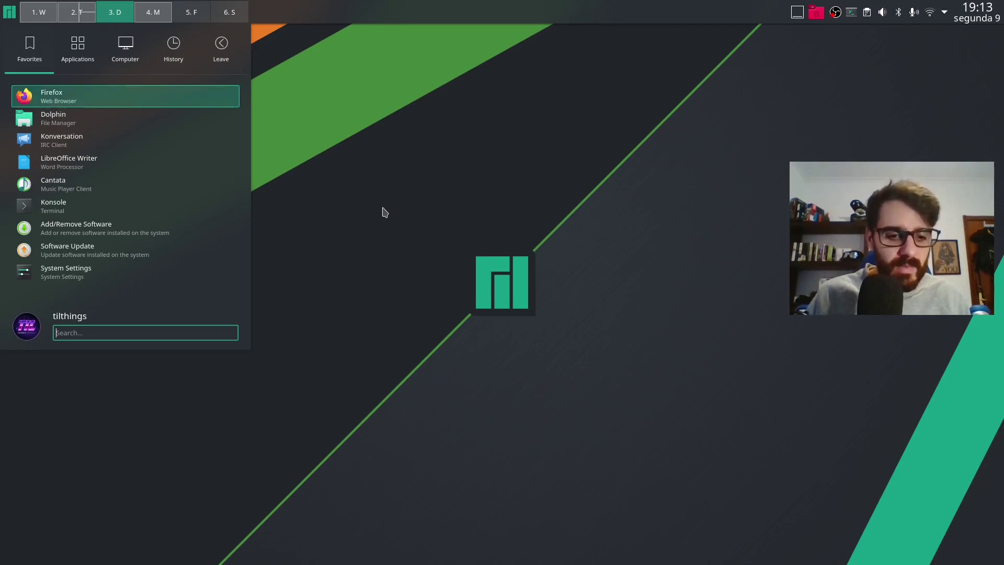
pyautogui.write('sub')
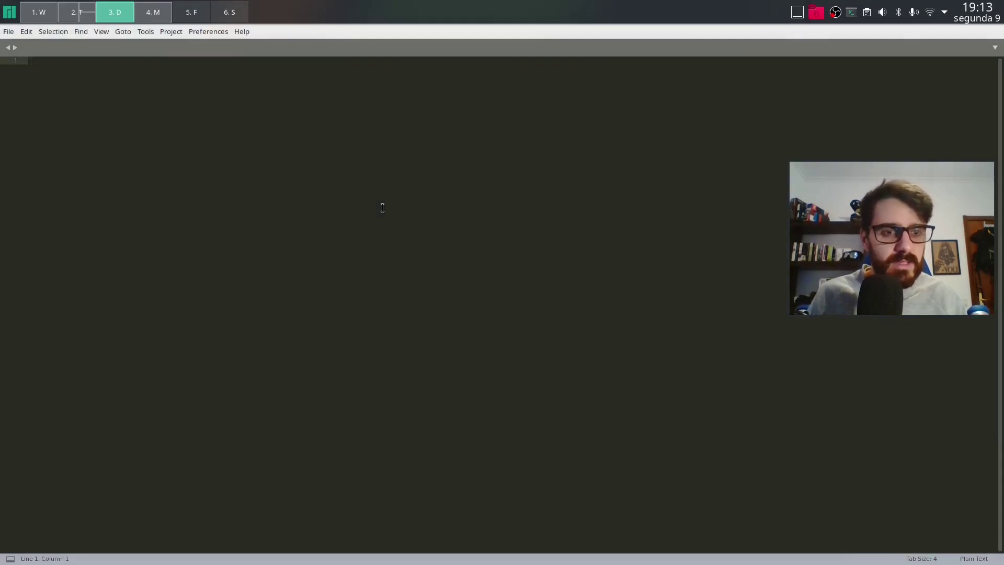
pyautogui.hotkey('ctrl', 'F4')
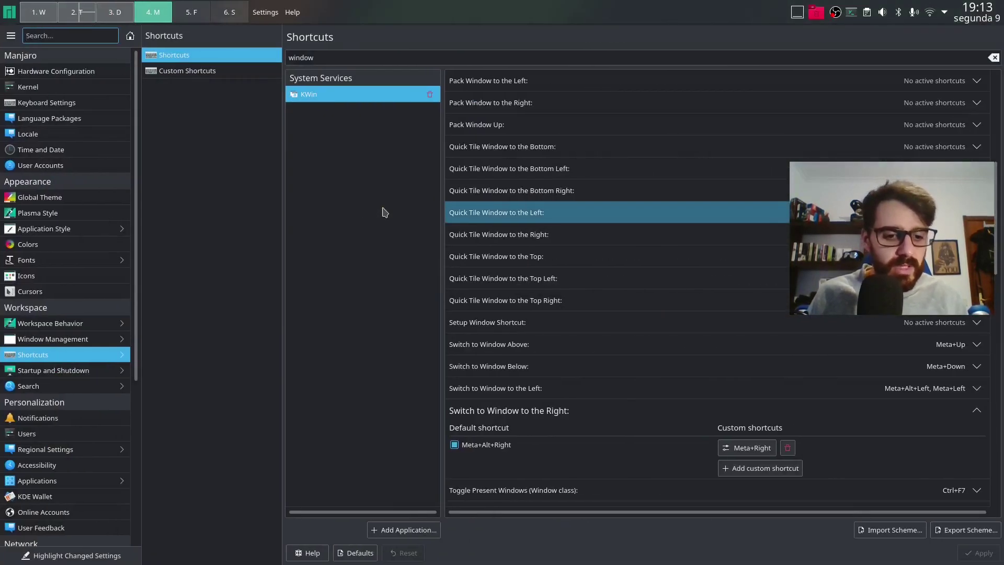
pyautogui.press('super')
pyautogui.press('super')
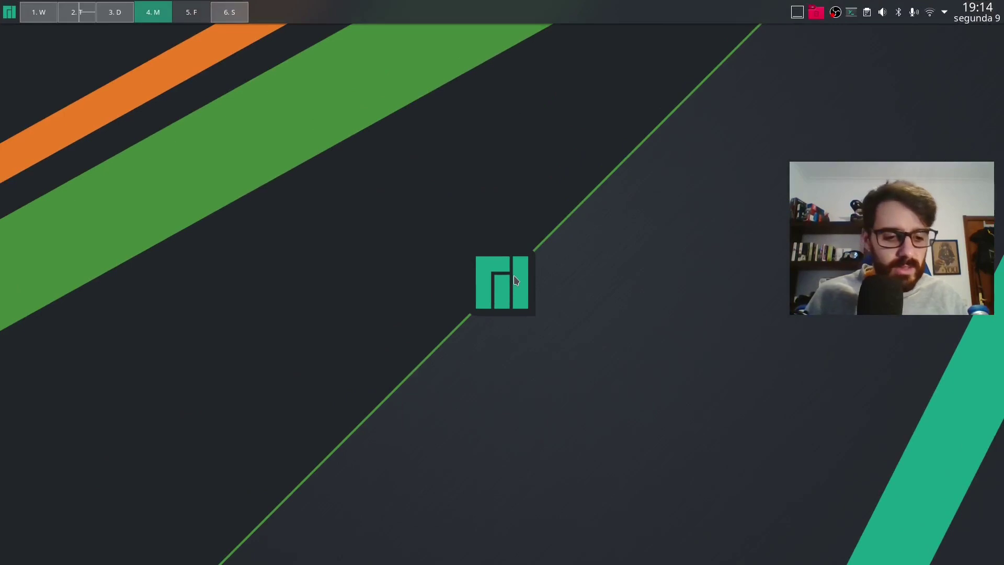
# - Launch Cantata via a 'mus' search, cancel its connection setup, and move to desktop 5
pyautogui.press('super')
pyautogui.write('rhy')
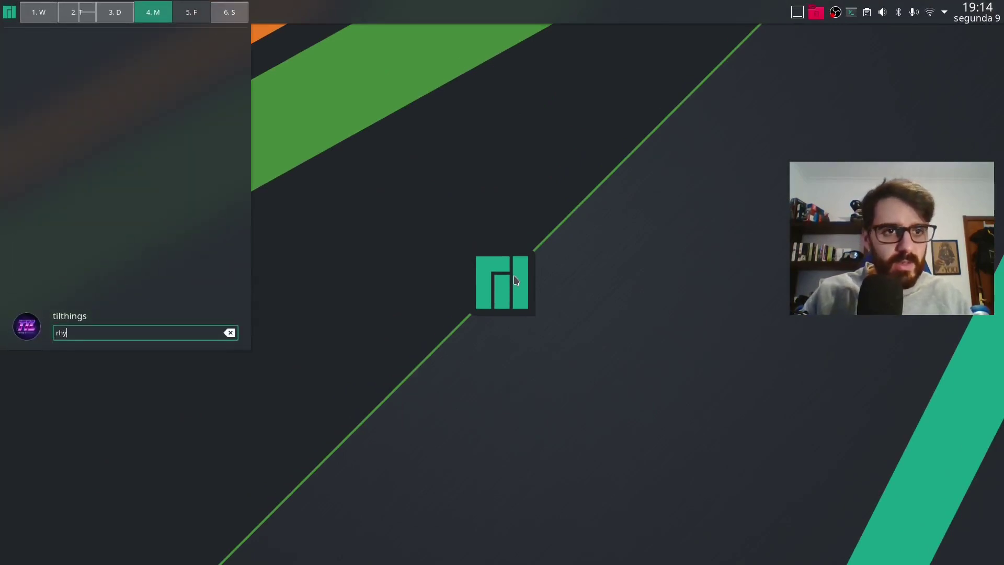
pyautogui.press('BackSpace')
pyautogui.press('BackSpace')
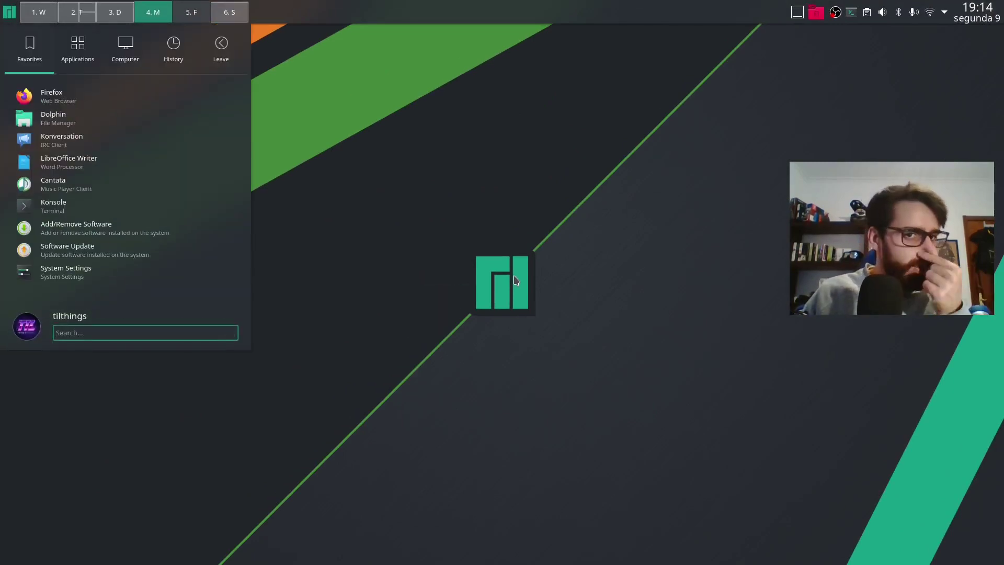
pyautogui.write('mus')
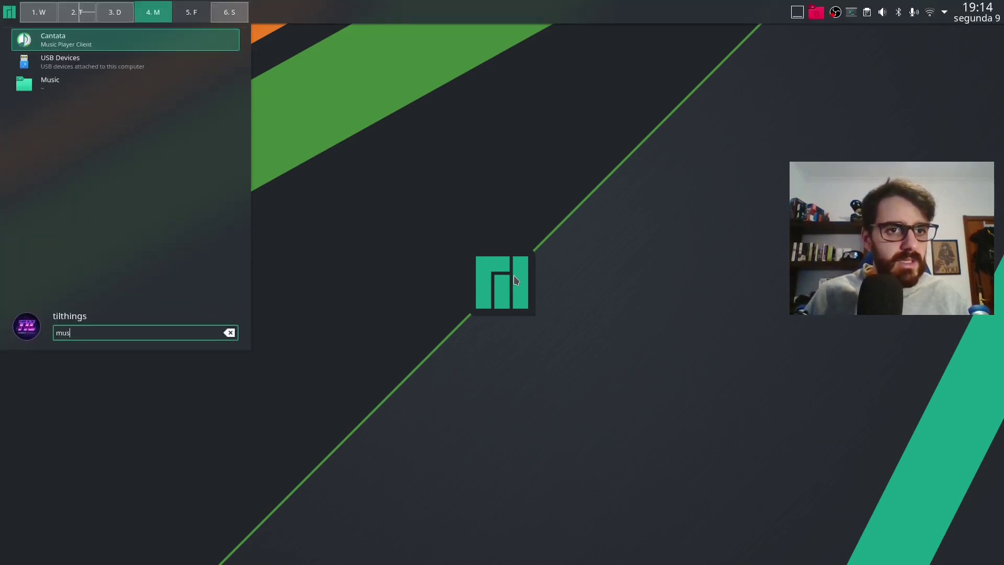
pyautogui.press('Return')
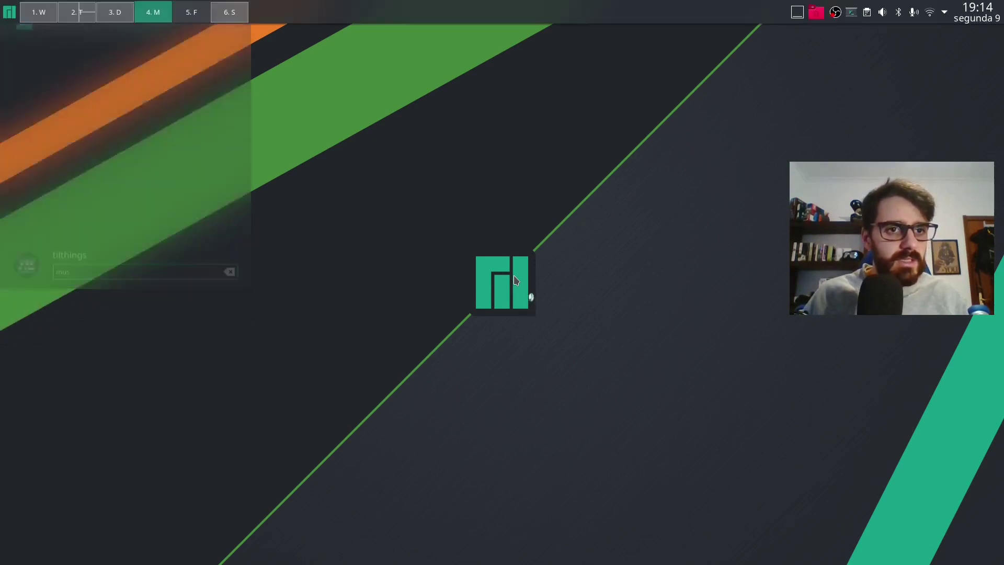
pyautogui.click(613, 426)
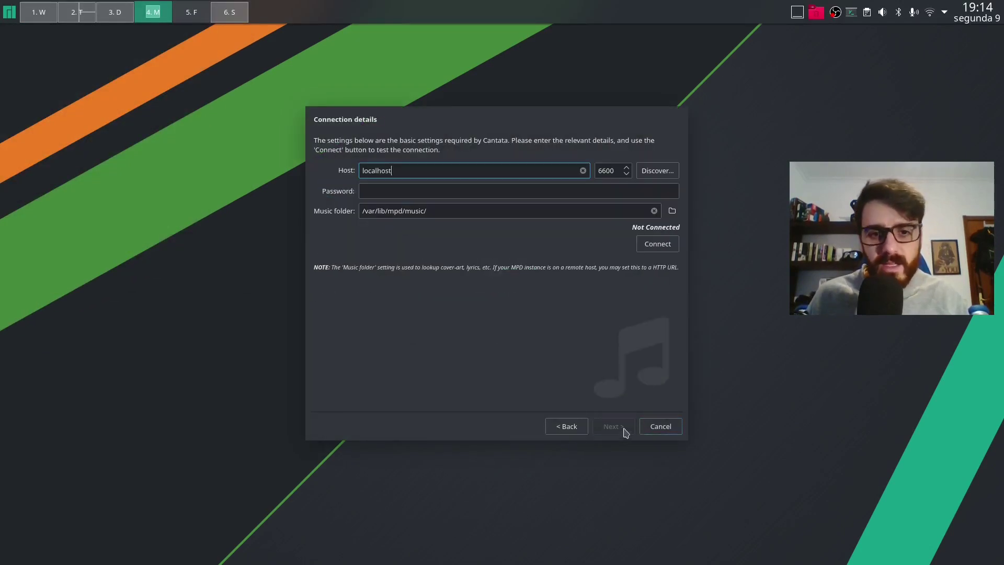
pyautogui.click(662, 427)
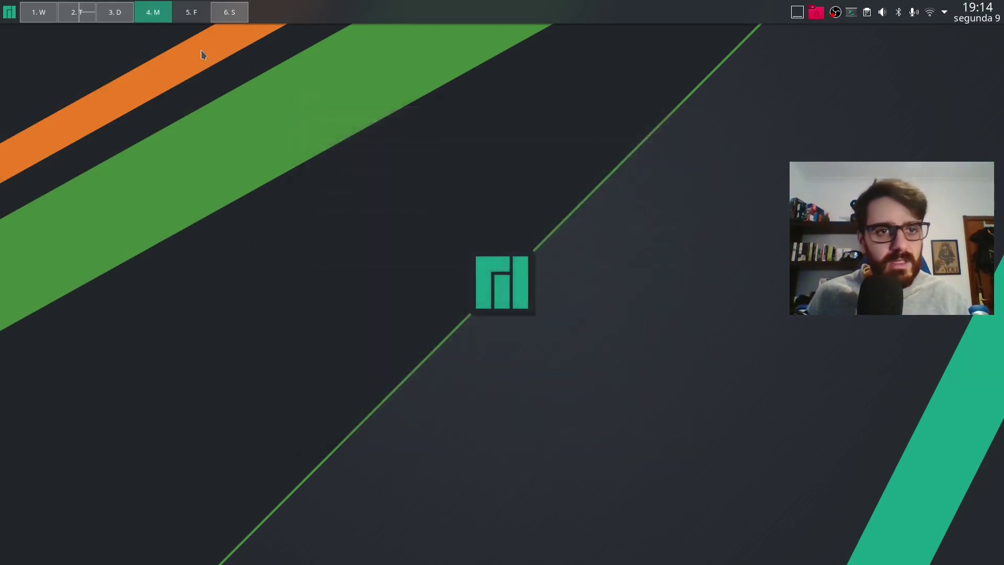
pyautogui.click(191, 15)
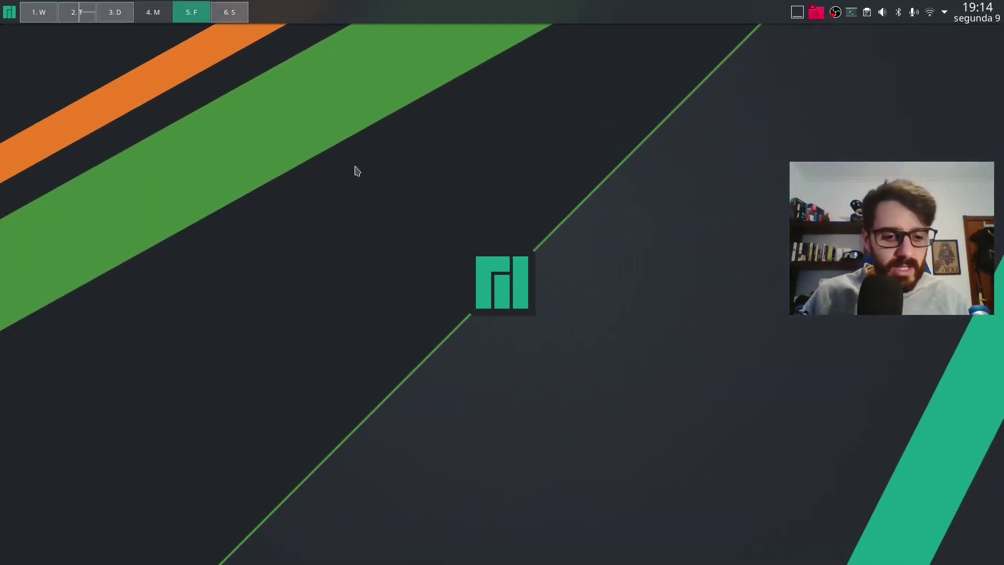
# - Launch Dolphin via a 'dol' search and switch it to the Details view
pyautogui.press('super')
pyautogui.write('f')
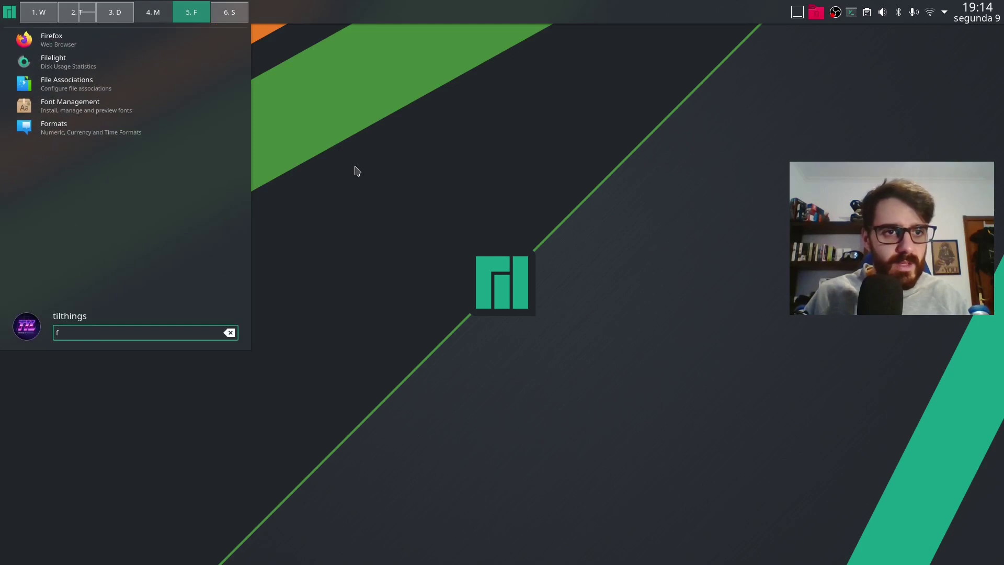
pyautogui.press('BackSpace')
pyautogui.write('dol')
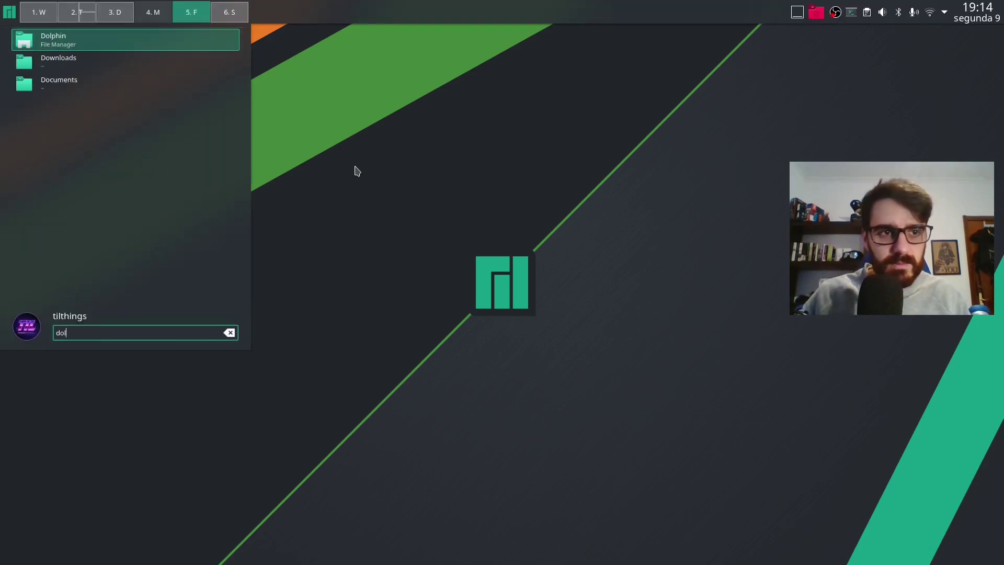
pyautogui.press('Return')
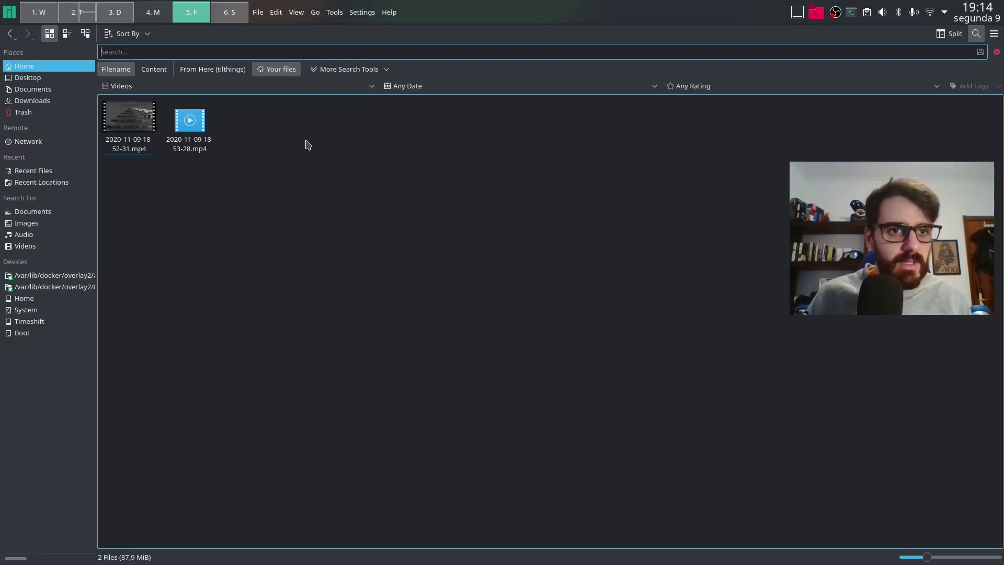
pyautogui.click(84, 33)
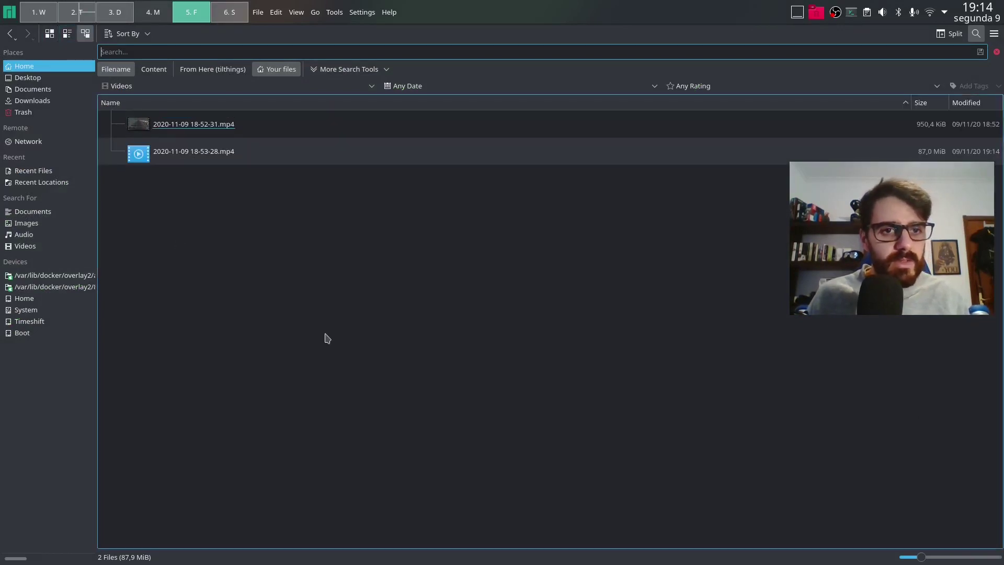
pyautogui.press('Down')
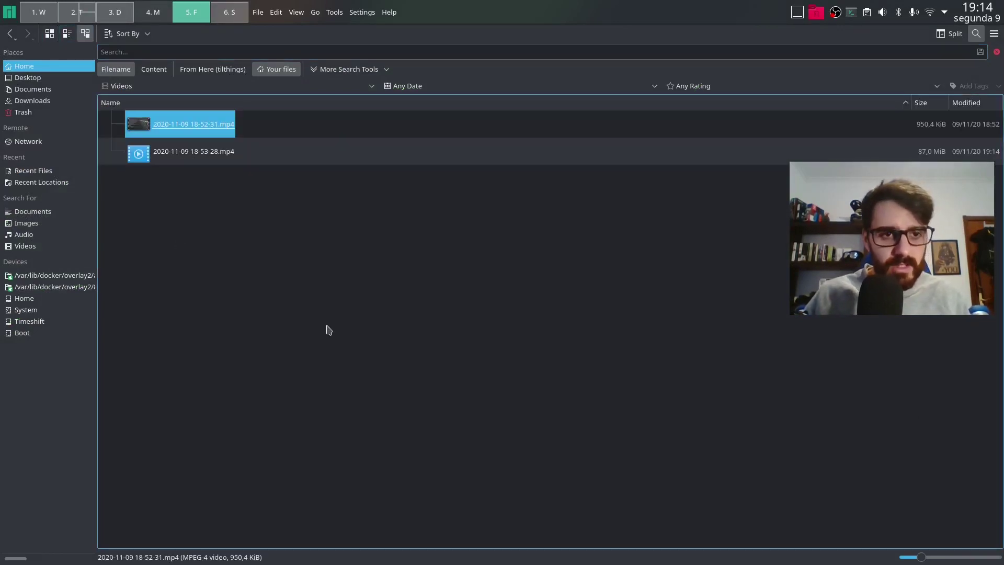
# - Open a second Dolphin window beside it, focus the left one, then go to desktop 6
pyautogui.press('super')
pyautogui.write('dol')
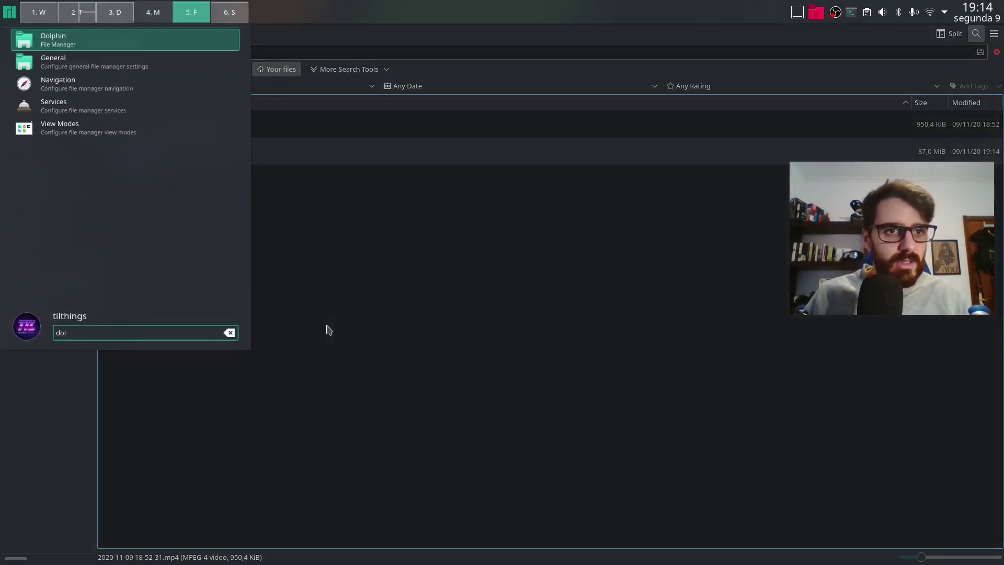
pyautogui.press('Return')
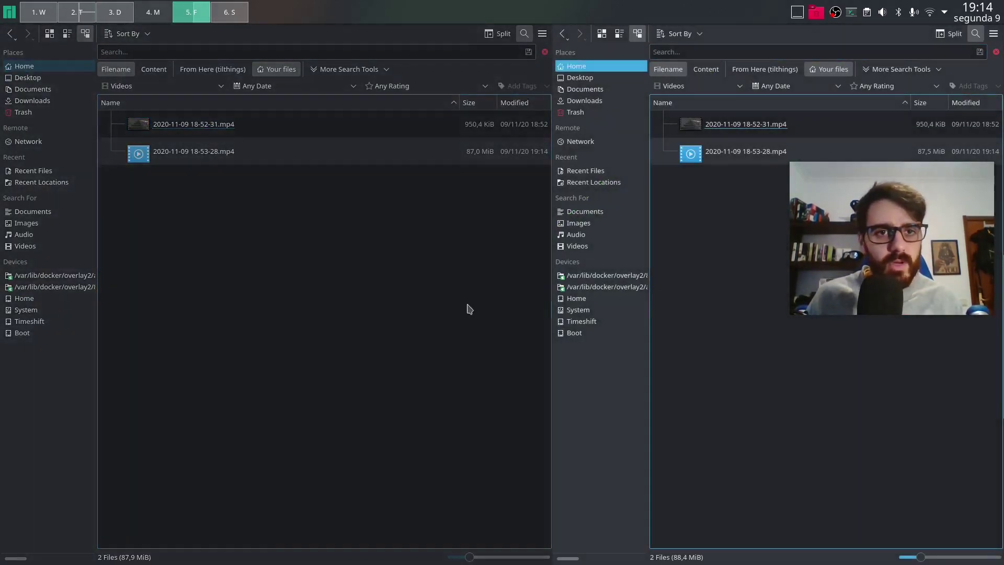
pyautogui.click(465, 309)
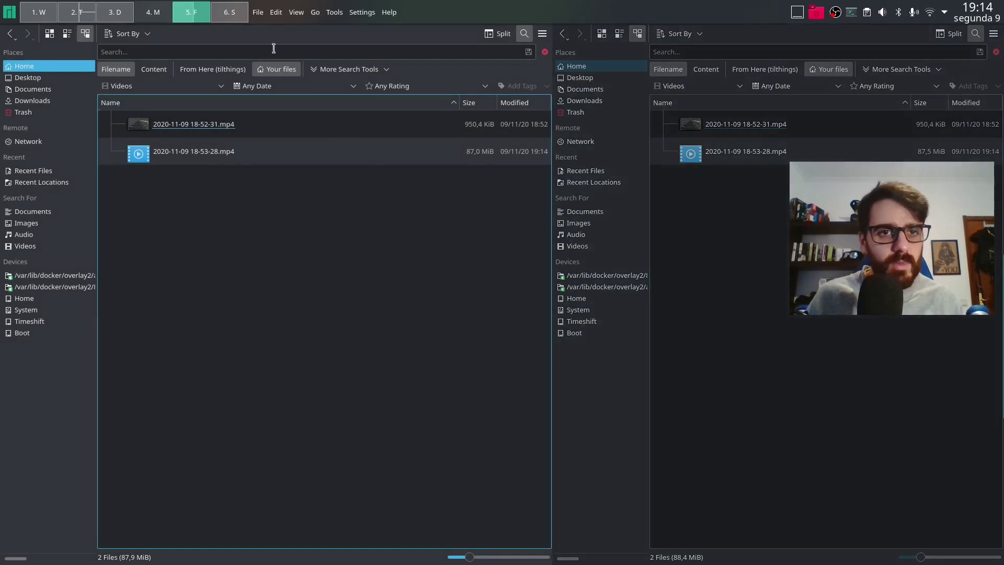
pyautogui.click(219, 14)
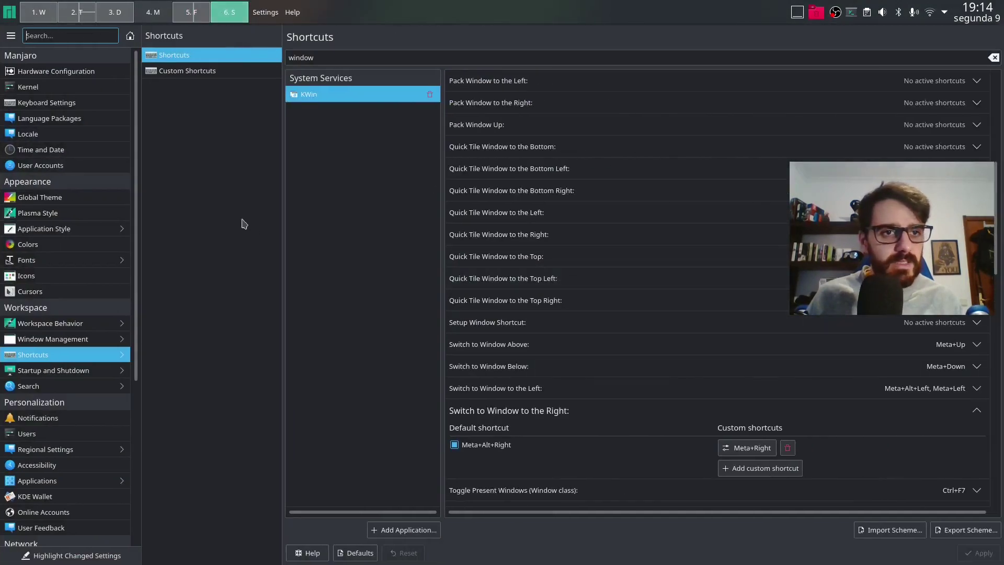